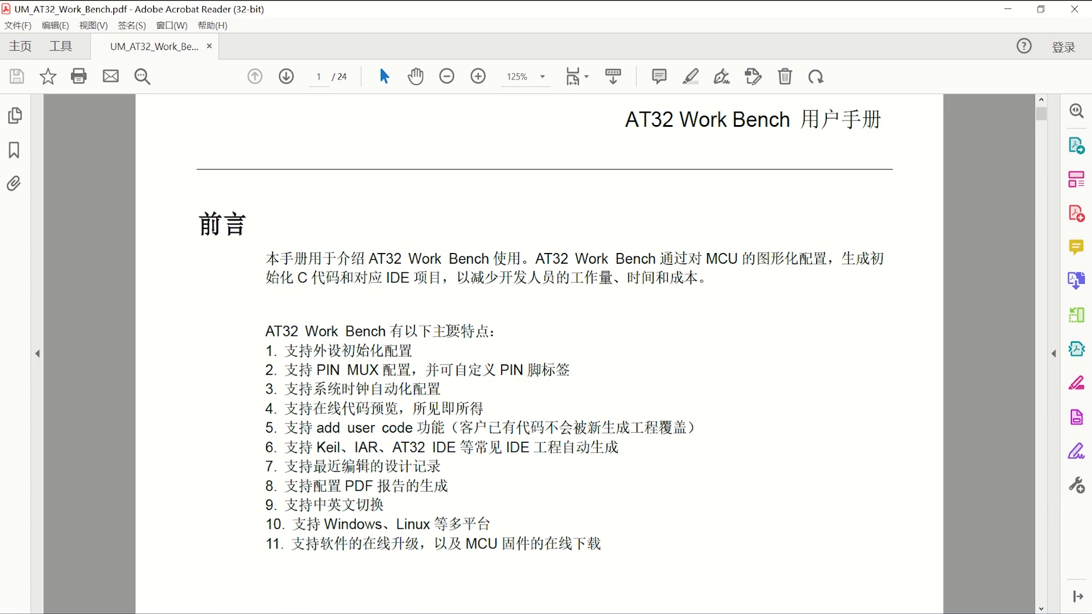
{"action": "left_click_drag", "start_coordinate": [327, 350], "coordinate": [412, 352]}
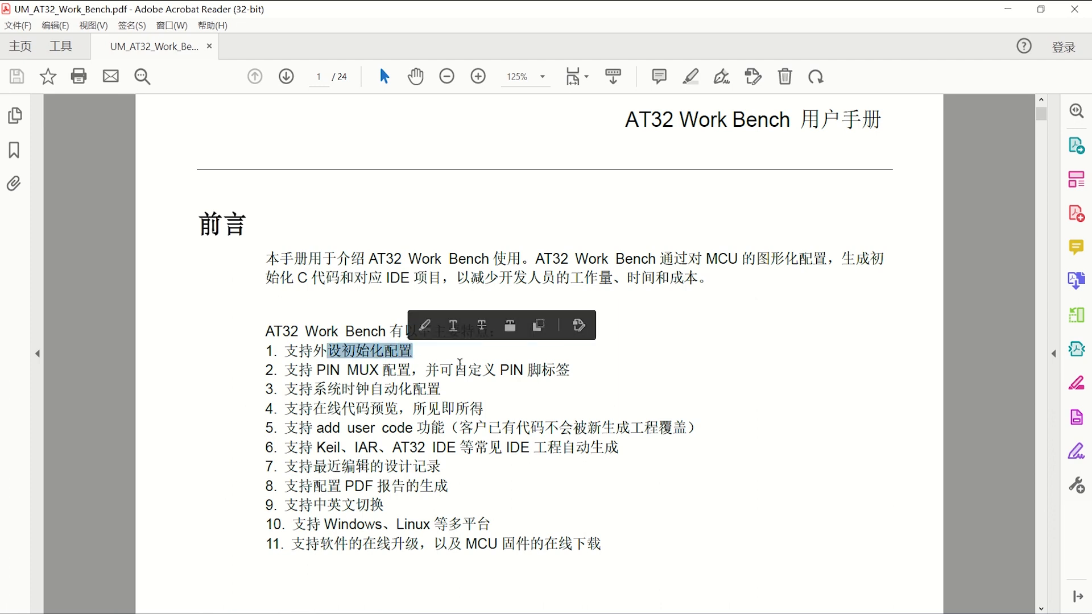
{"action": "left_click", "coordinate": [466, 364]}
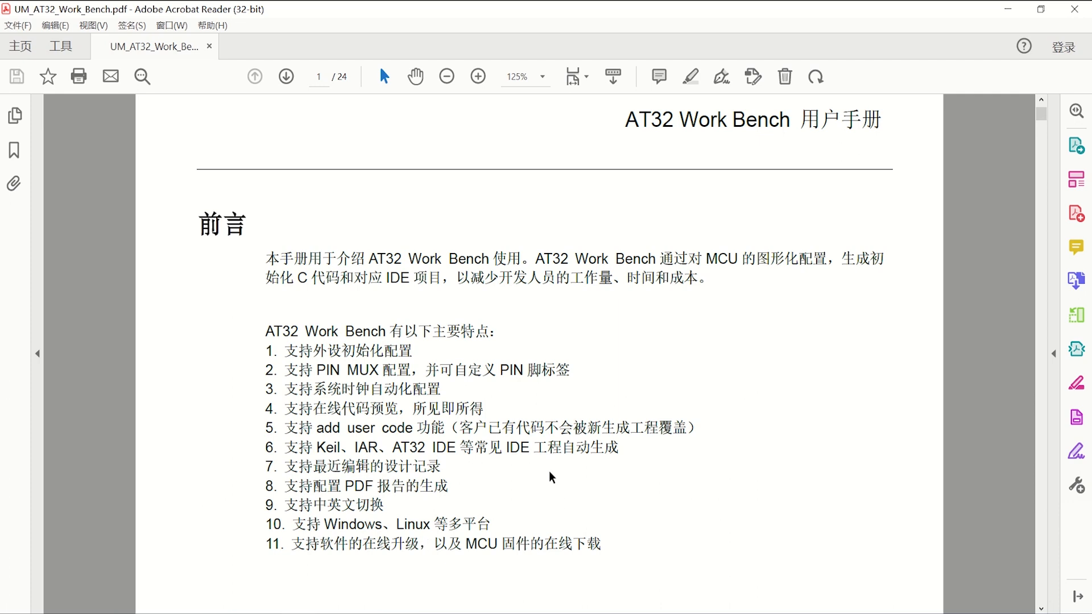
- Switch to the browser and open the AT32F423 series product page on the Artery website
{"action": "left_click", "coordinate": [137, 613]}
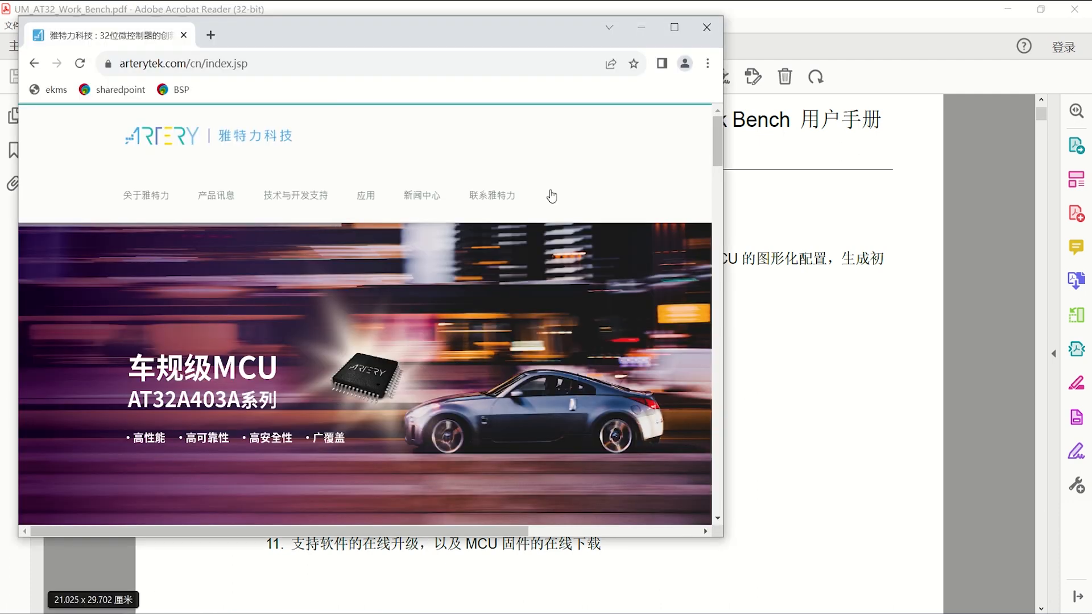
{"action": "left_click", "coordinate": [674, 27]}
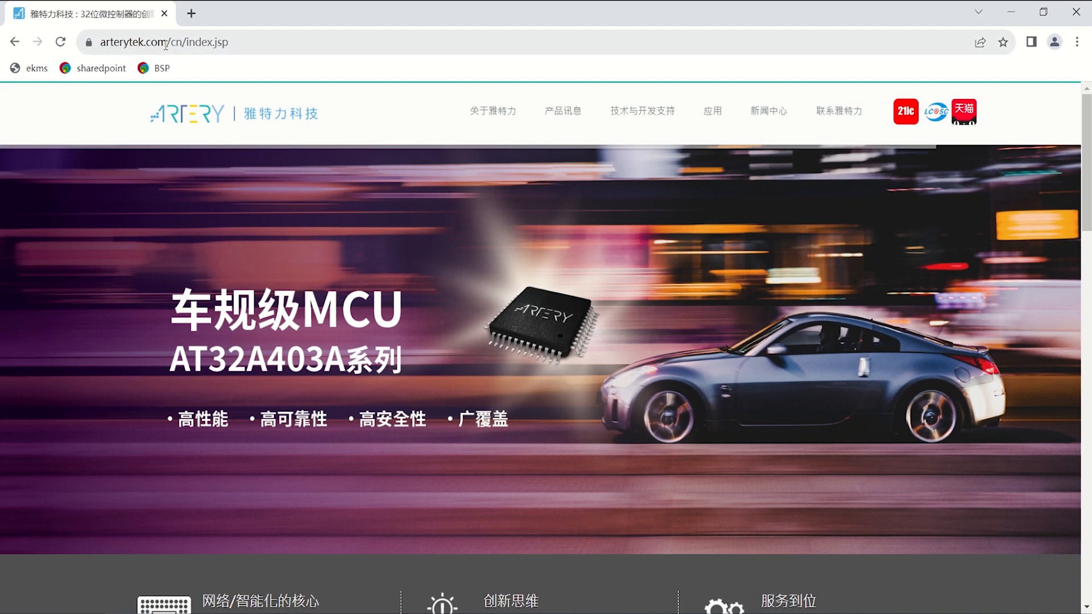
{"action": "mouse_move", "coordinate": [551, 122]}
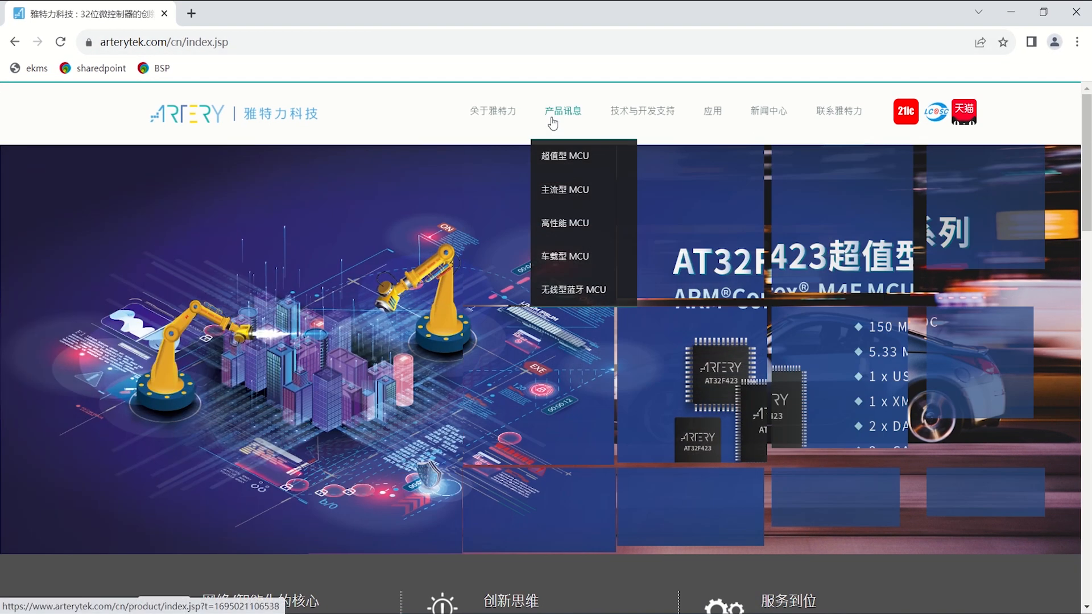
{"action": "mouse_move", "coordinate": [545, 153]}
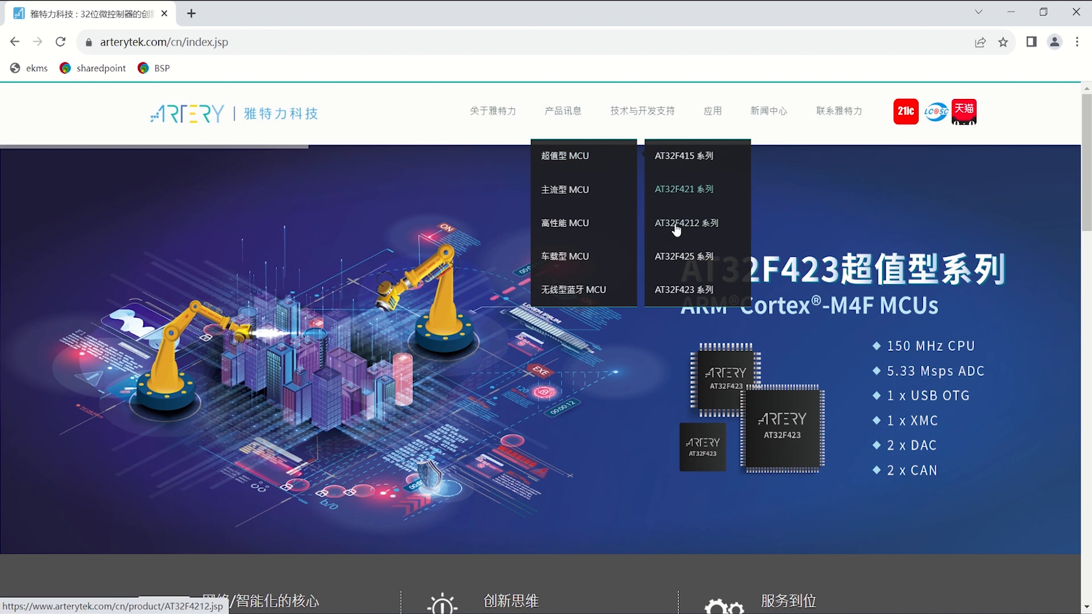
{"action": "left_click", "coordinate": [672, 291]}
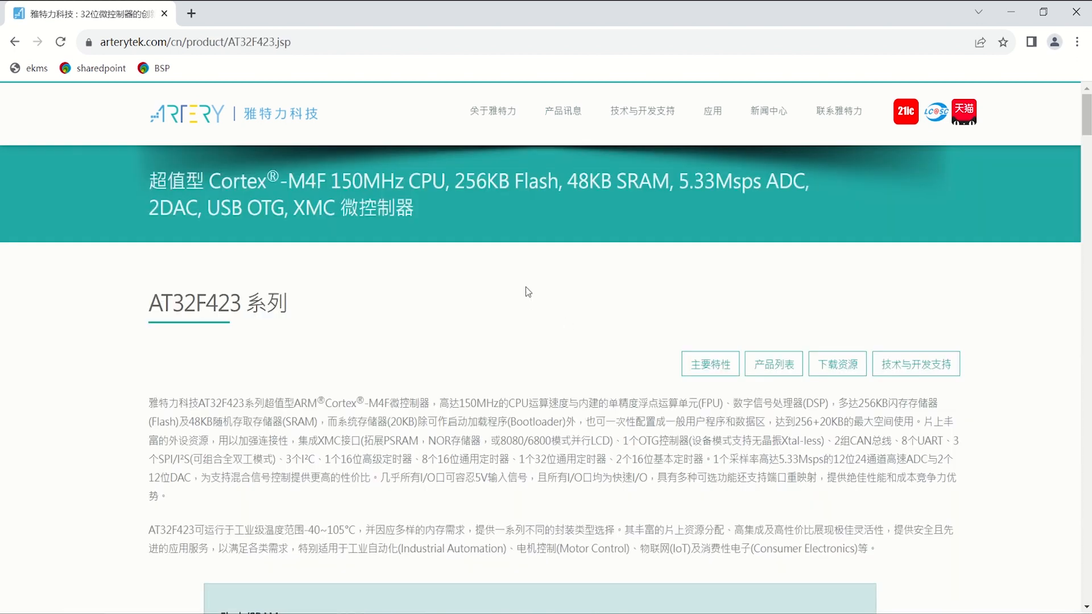
- Find the AT32 Work Bench downloads in the Tool table of the AT32F423 product page
{"action": "scroll", "coordinate": [528, 300], "scroll_direction": "down", "scroll_amount": 15}
{"action": "scroll", "coordinate": [520, 285], "scroll_direction": "down", "scroll_amount": 20}
{"action": "scroll", "coordinate": [520, 292], "scroll_direction": "down", "scroll_amount": 6}
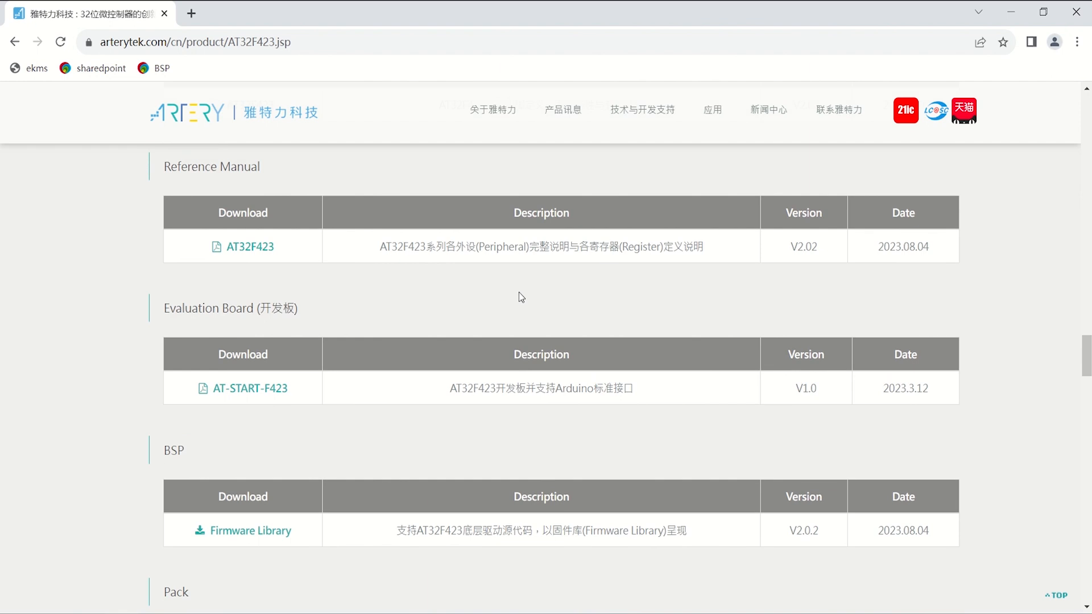
{"action": "scroll", "coordinate": [503, 302], "scroll_direction": "down", "scroll_amount": 8}
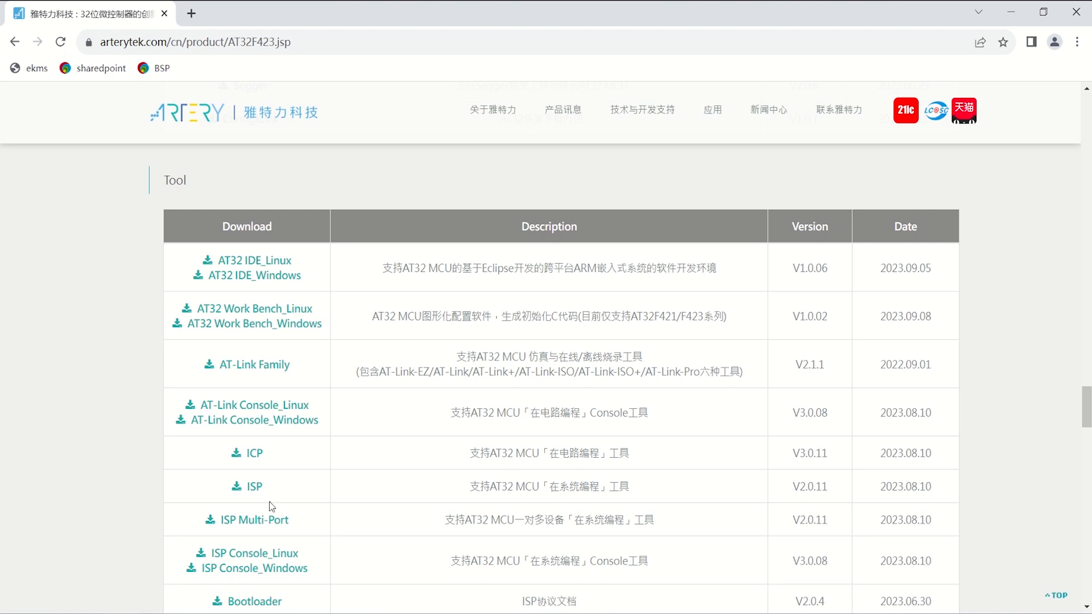
- Switch to File Explorer, go to the 下载 folder, and maximize the window with full file names showing
{"action": "left_click", "coordinate": [196, 613]}
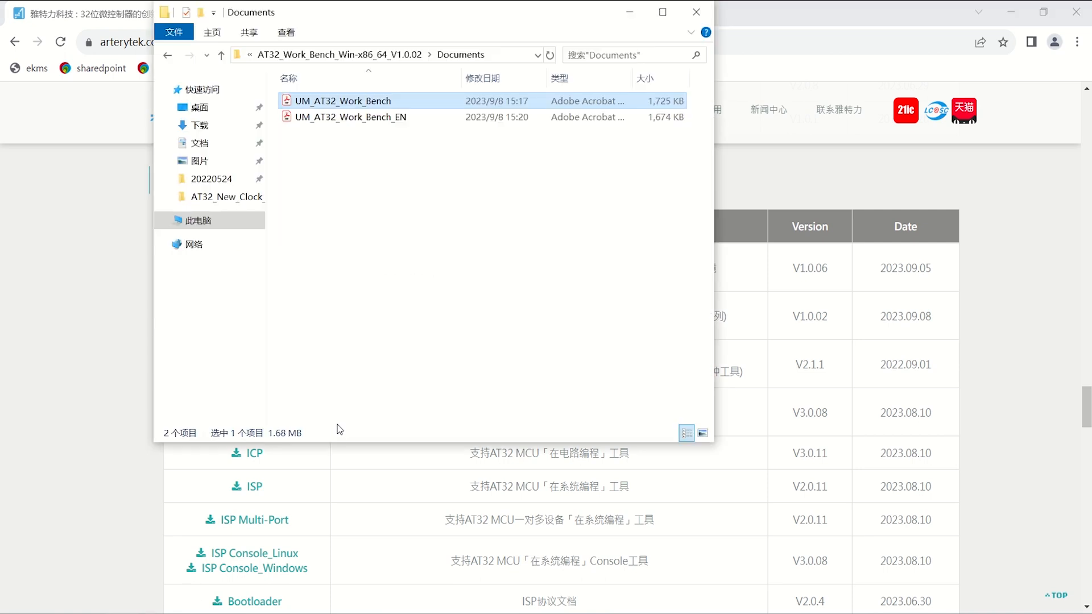
{"action": "left_click", "coordinate": [336, 54]}
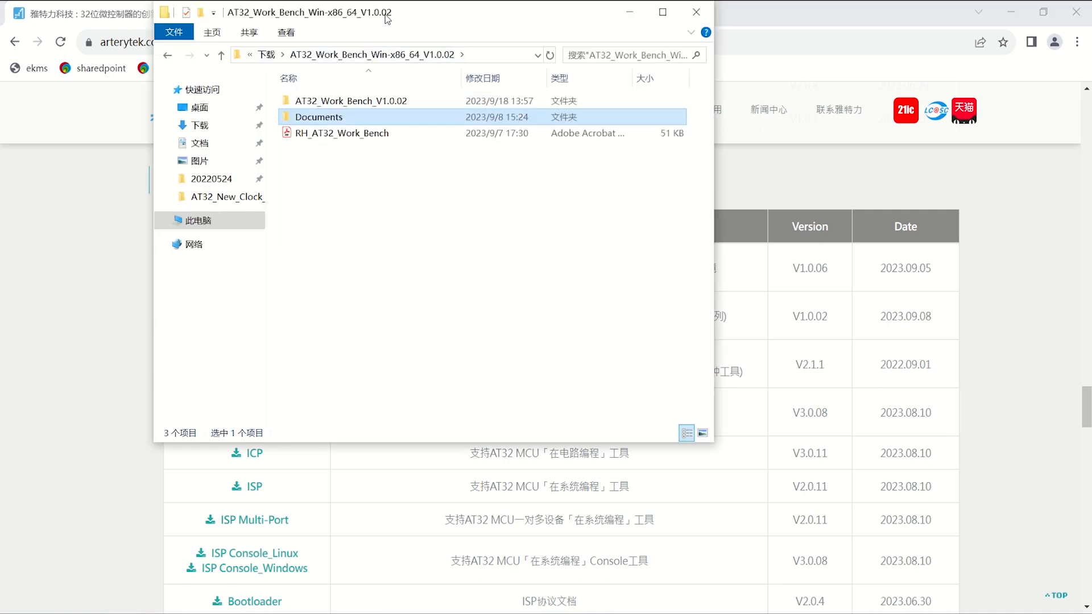
{"action": "left_click", "coordinate": [266, 55]}
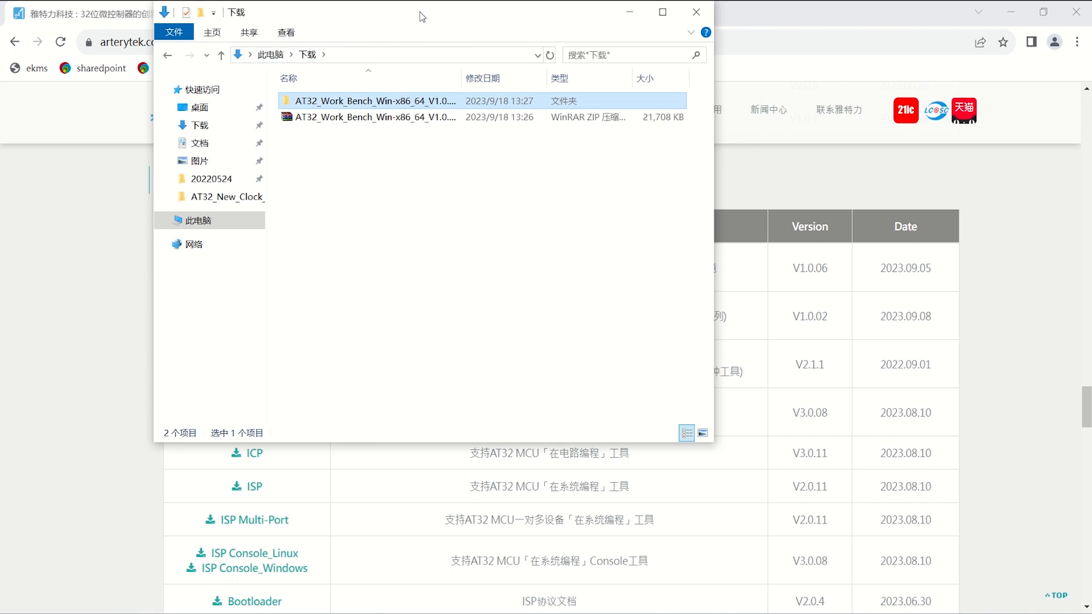
{"action": "double_click", "coordinate": [420, 12]}
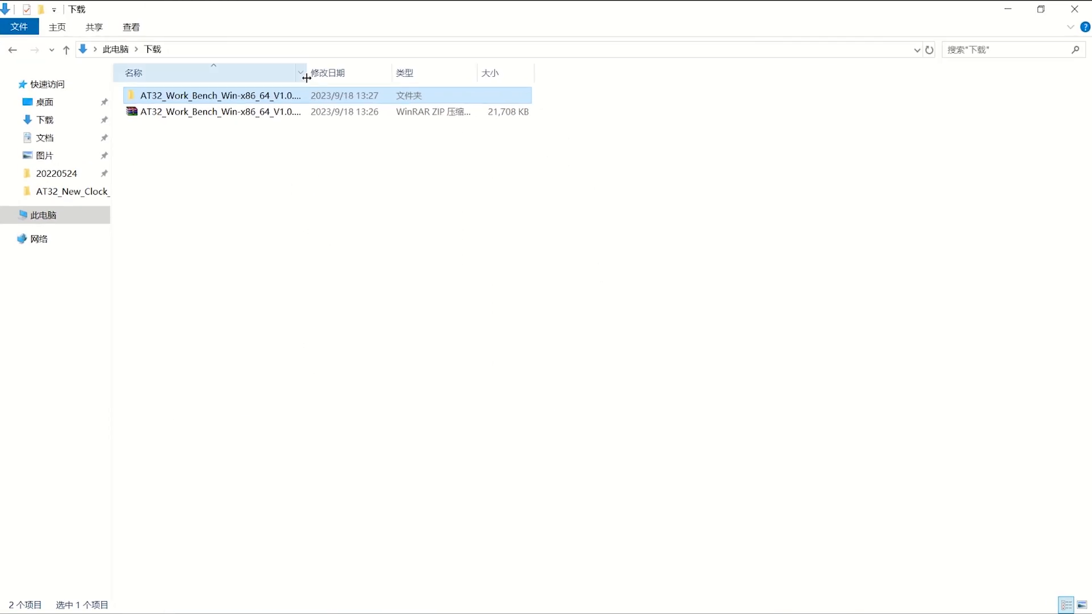
{"action": "left_click_drag", "start_coordinate": [305, 77], "coordinate": [360, 82]}
{"action": "left_click", "coordinate": [271, 109]}
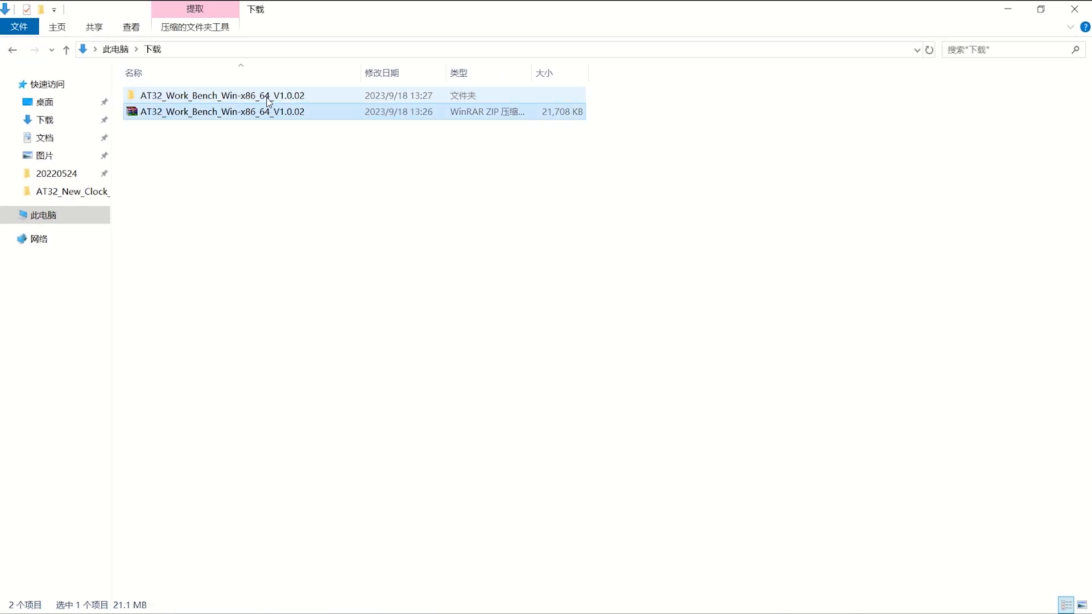
- In the extracted AT32_Work_Bench_Win-x86_64_V1.0.02 folder, check the Documents subfolder, then open the AT32_Work_Bench_V1.0.02 subfolder
{"action": "double_click", "coordinate": [269, 98]}
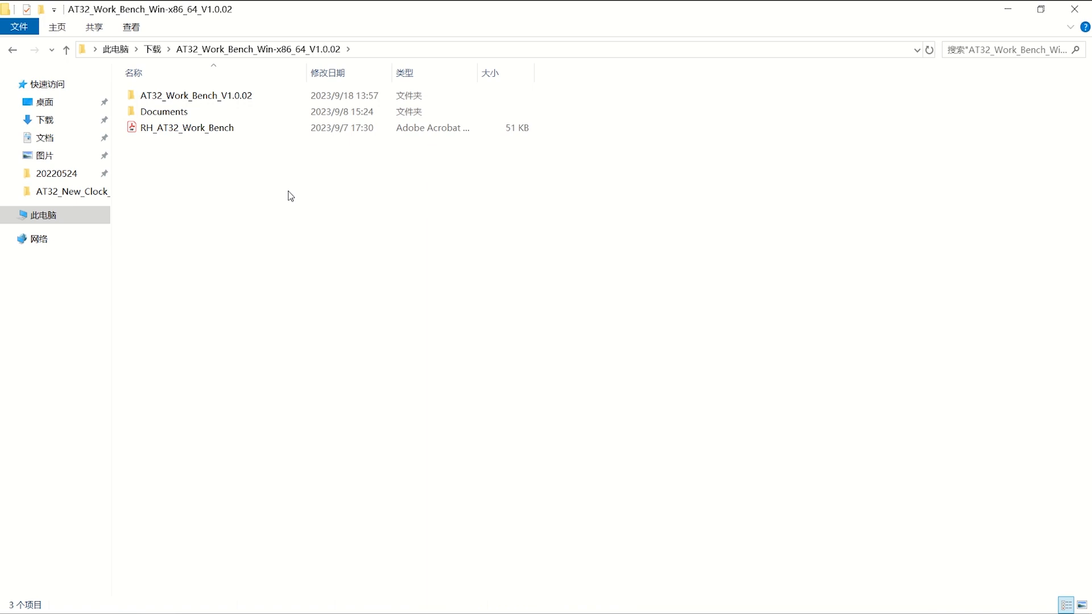
{"action": "double_click", "coordinate": [171, 112]}
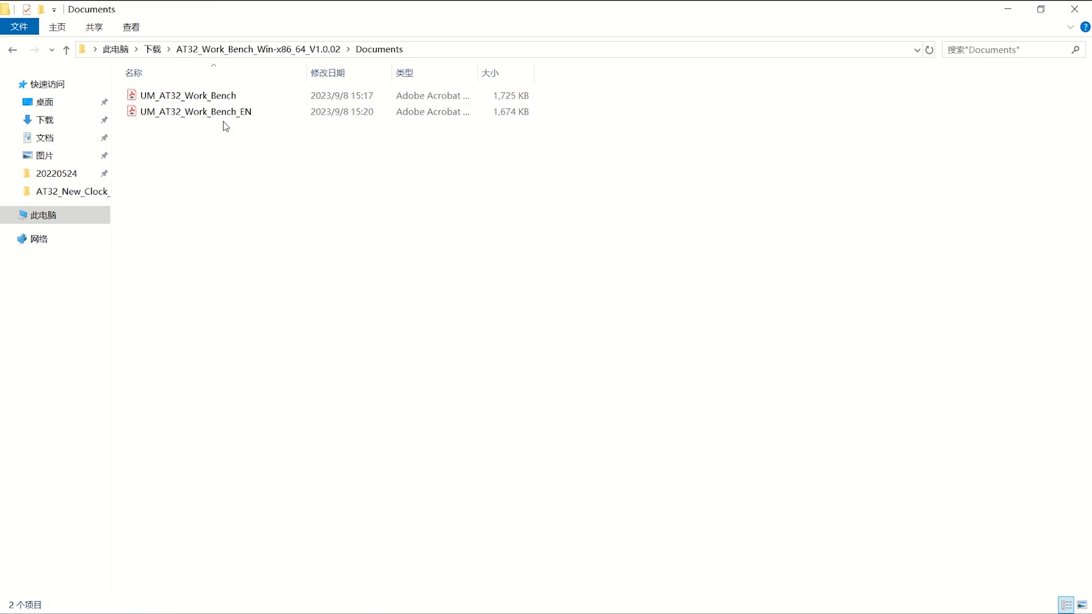
{"action": "left_click", "coordinate": [301, 51]}
{"action": "left_click", "coordinate": [250, 100]}
{"action": "double_click", "coordinate": [250, 100]}
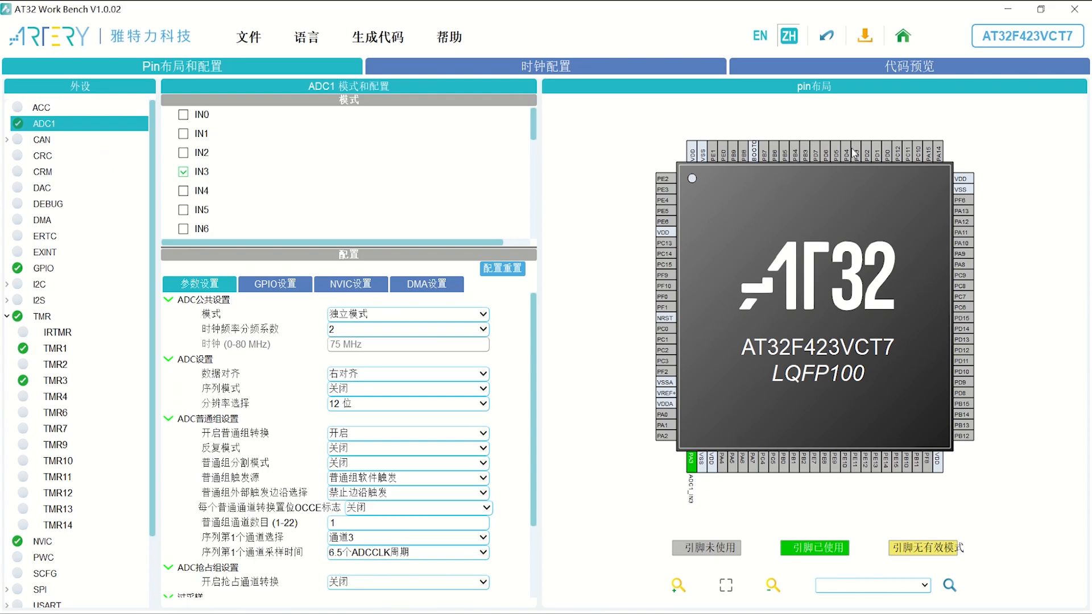
- Close the running AT32 Work Bench design, discarding its configuration, and relaunch the AT32_Work_Bench application from its folder
{"action": "left_click", "coordinate": [1075, 9]}
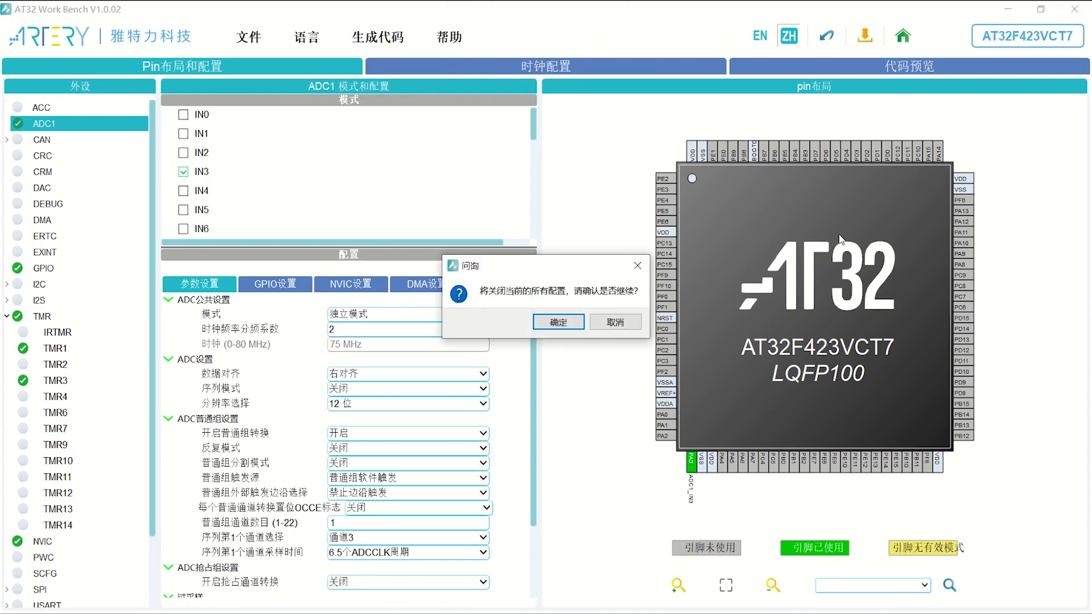
{"action": "left_click", "coordinate": [573, 329]}
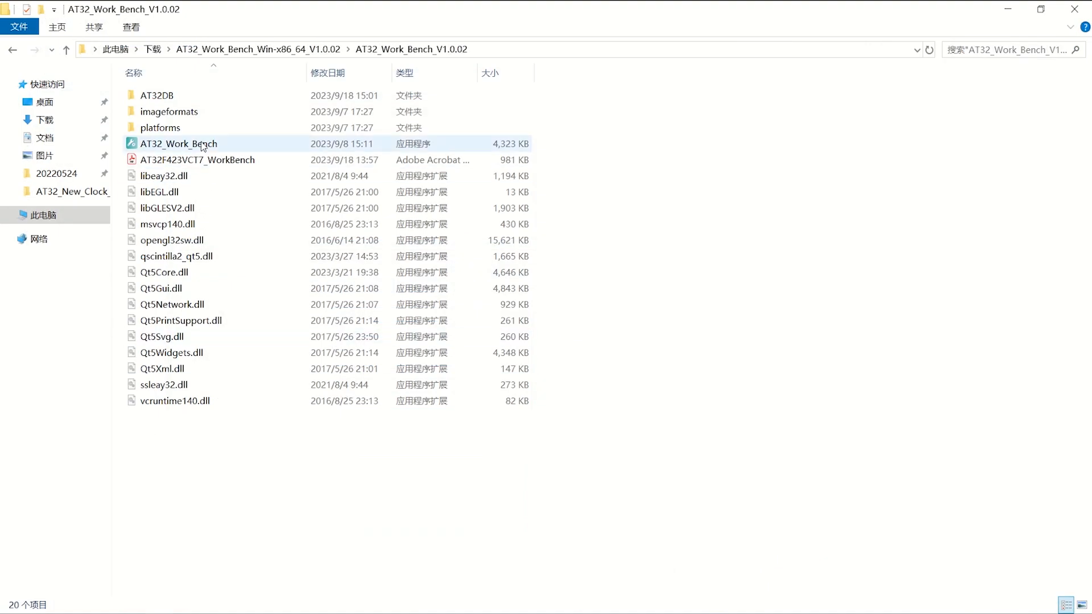
{"action": "double_click", "coordinate": [203, 145]}
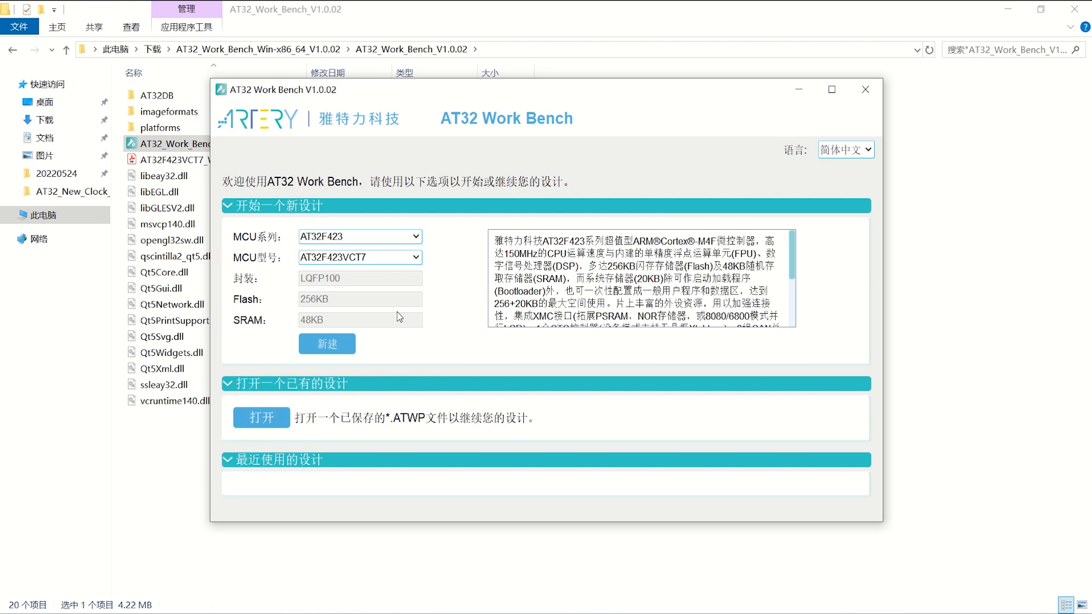
- Create a new design for the AT32F423 MCU series with the AT32F423VCT7 model
{"action": "left_click", "coordinate": [416, 237]}
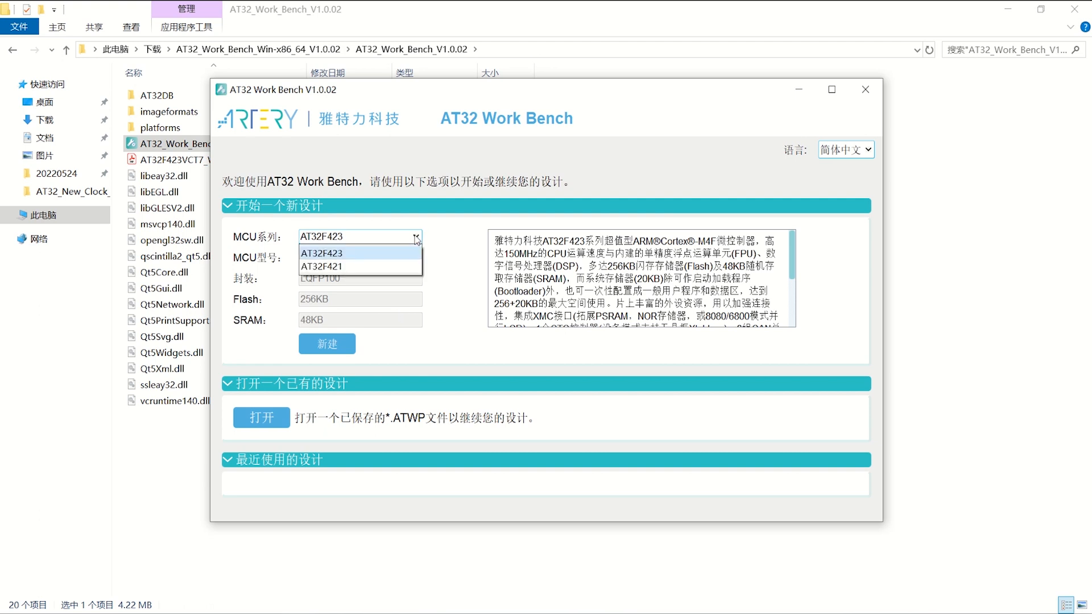
{"action": "left_click", "coordinate": [416, 237]}
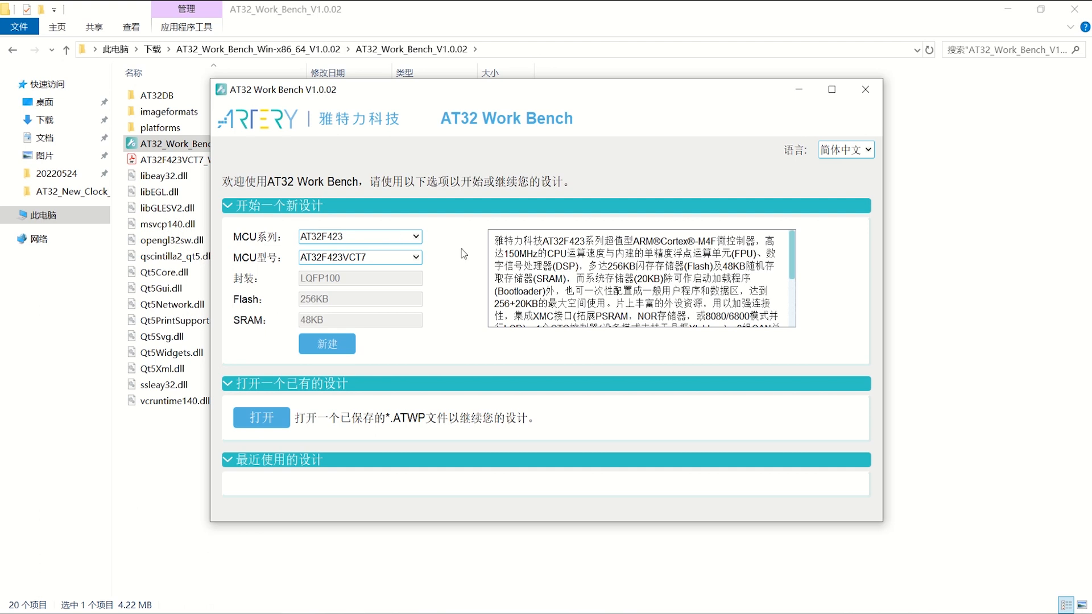
{"action": "left_click", "coordinate": [414, 237]}
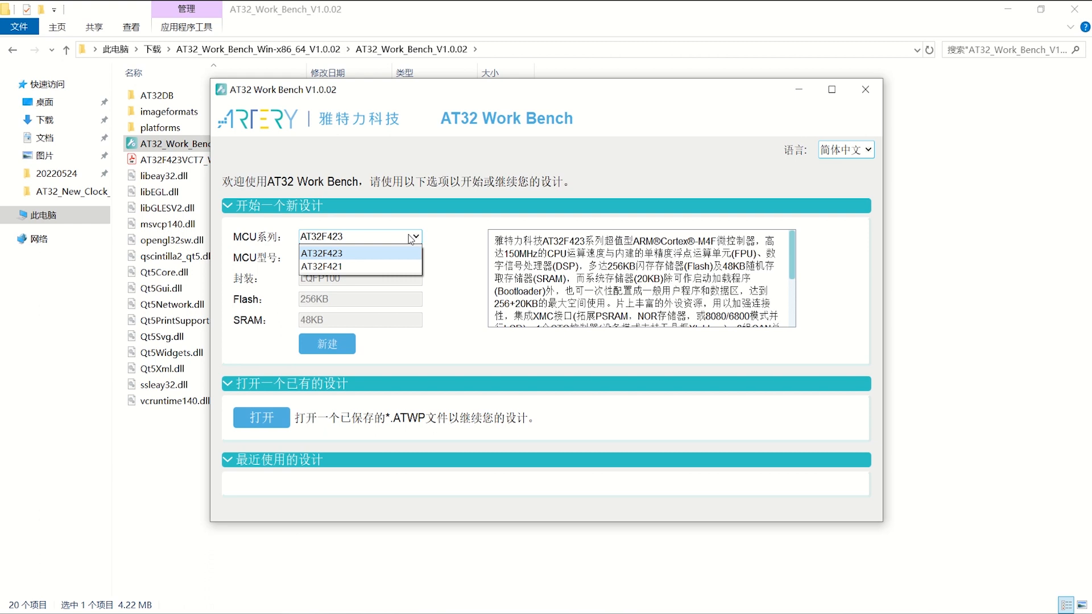
{"action": "left_click", "coordinate": [408, 251]}
{"action": "left_click", "coordinate": [416, 257]}
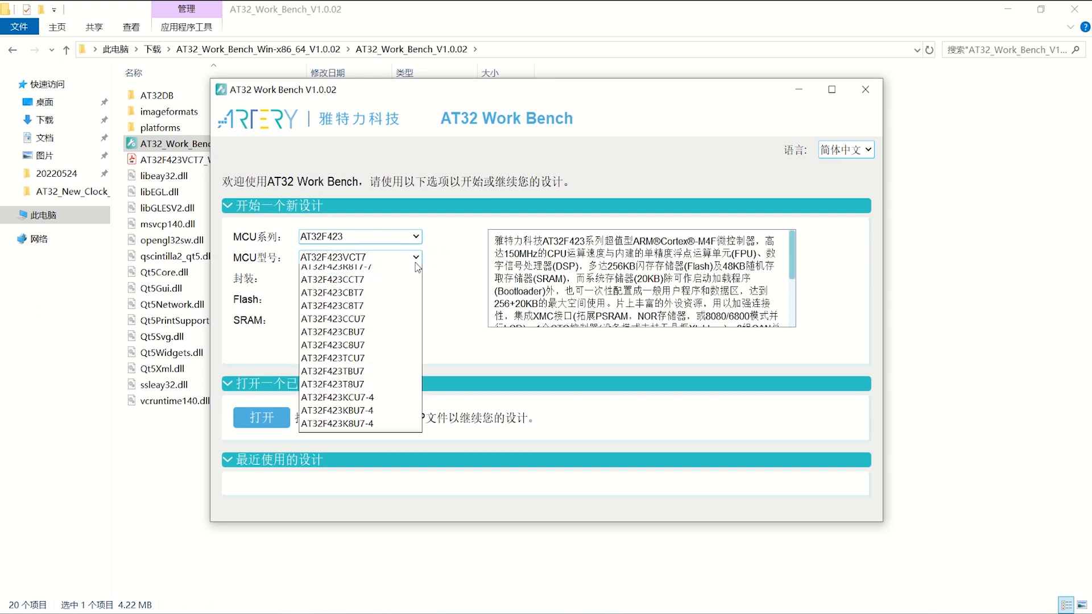
{"action": "left_click", "coordinate": [418, 272]}
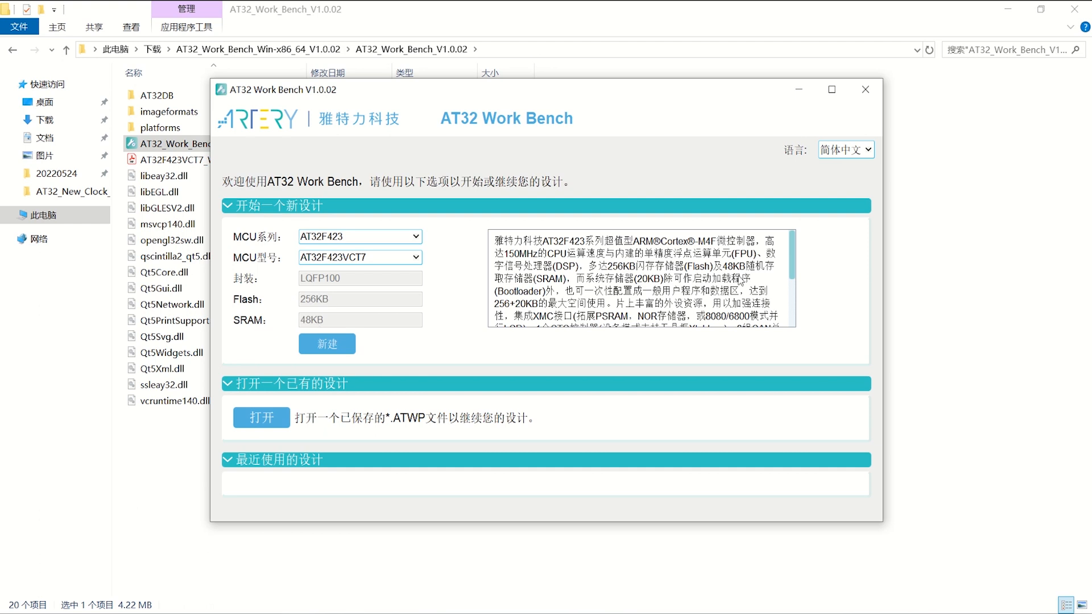
{"action": "left_click_drag", "start_coordinate": [794, 258], "coordinate": [792, 310]}
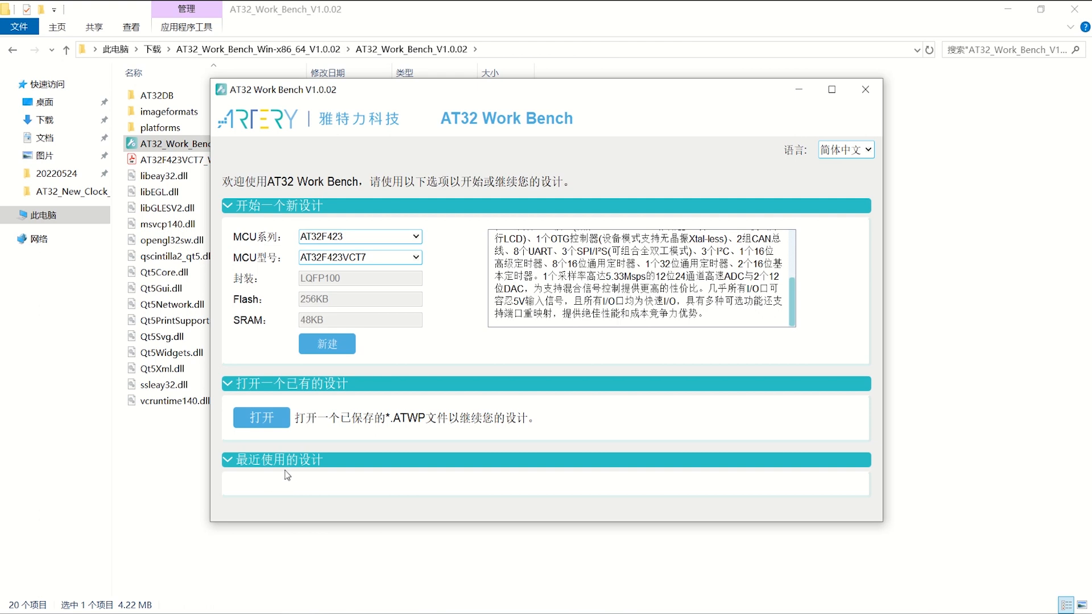
{"action": "left_click", "coordinate": [342, 350]}
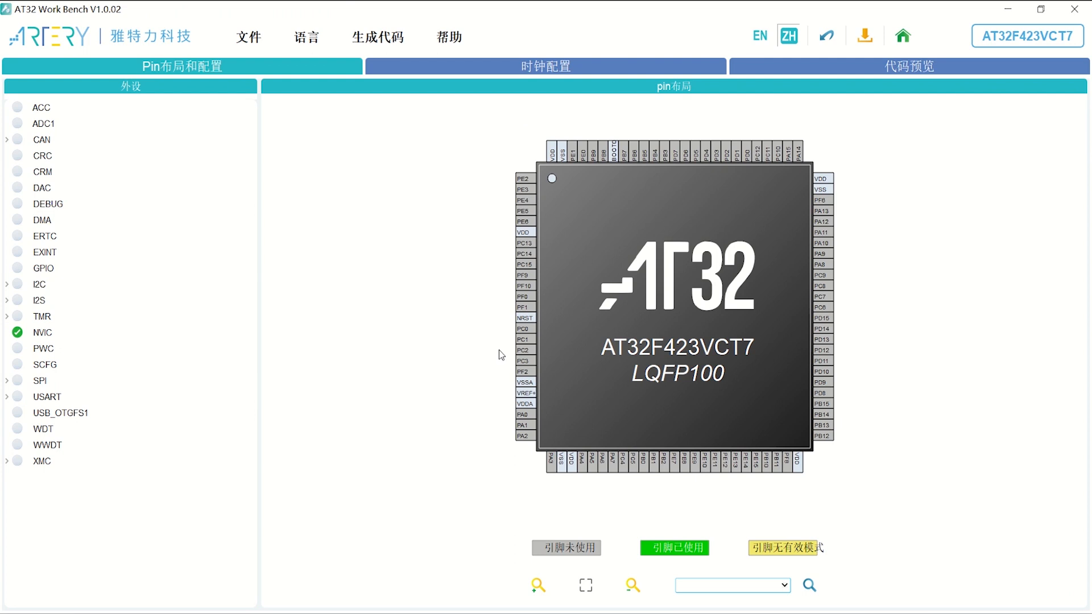
- Narrow the peripheral list slightly and open the project management settings for code generation
{"action": "left_click_drag", "start_coordinate": [260, 287], "coordinate": [237, 285]}
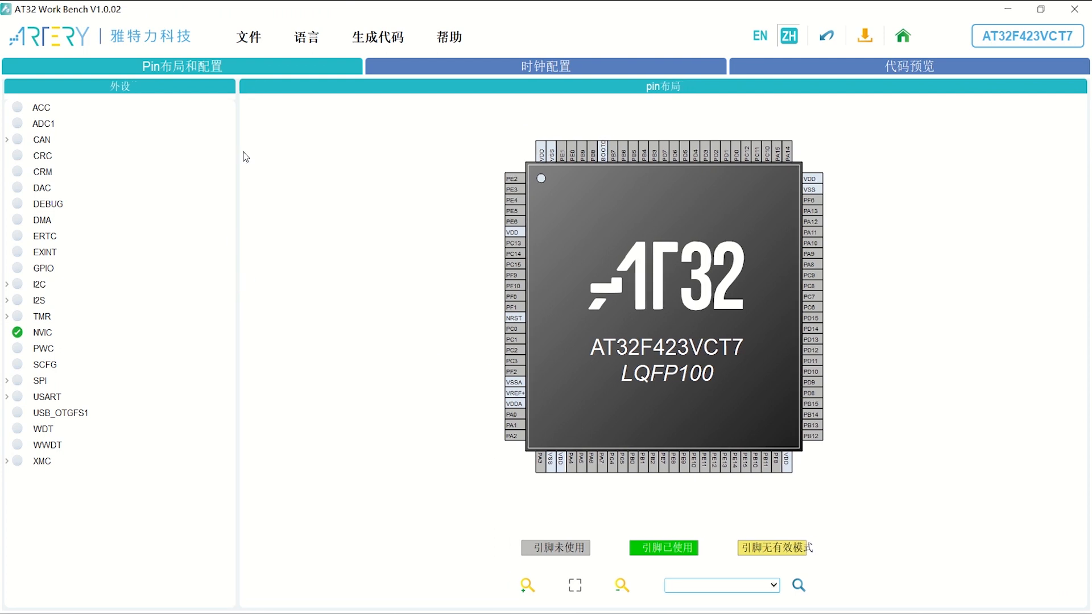
{"action": "left_click", "coordinate": [251, 39]}
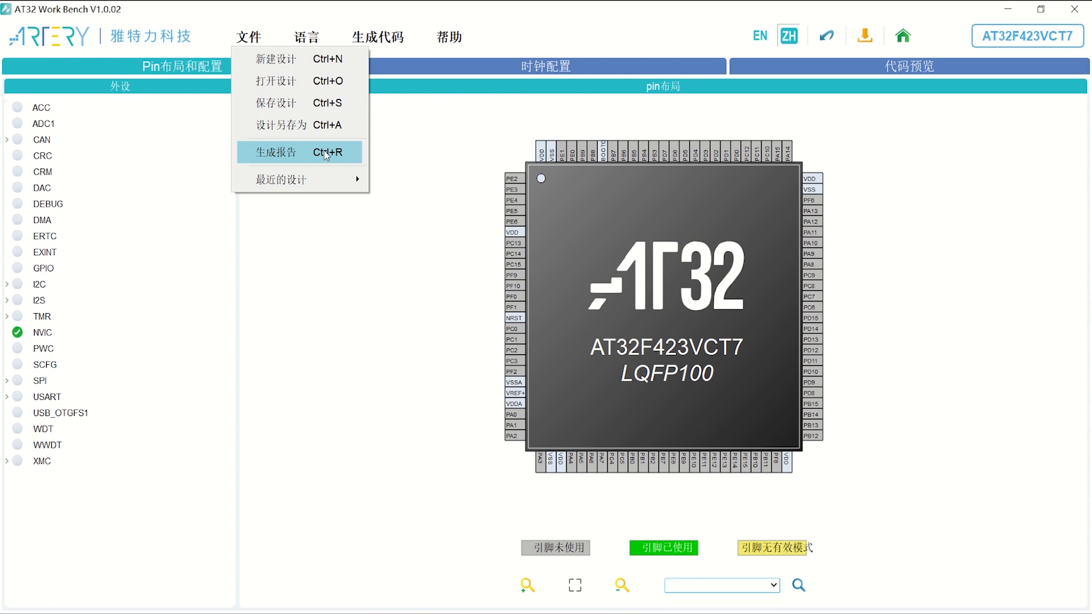
{"action": "mouse_move", "coordinate": [308, 37]}
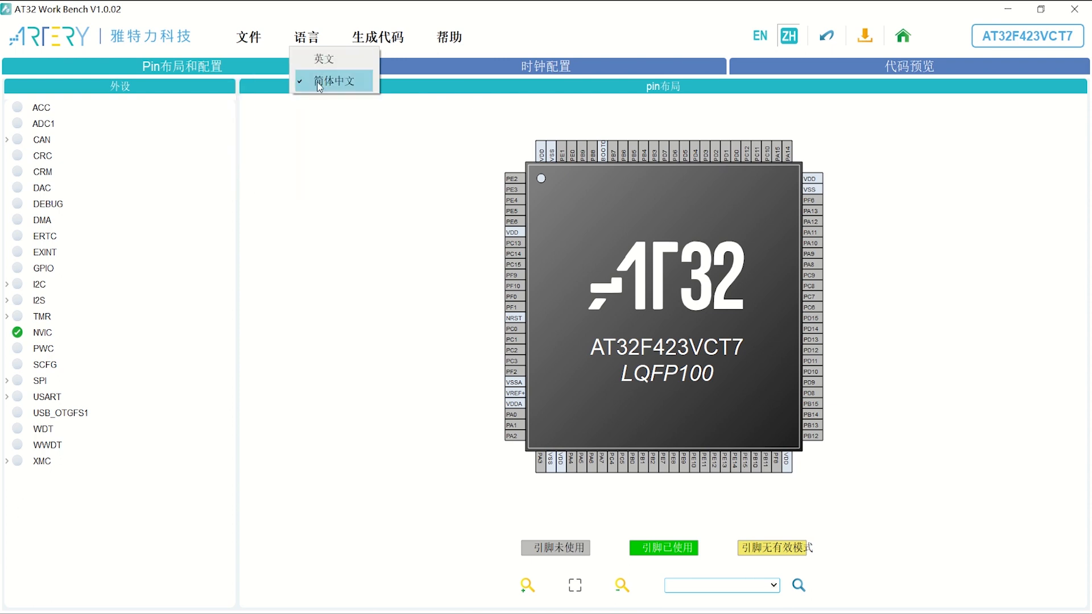
{"action": "mouse_move", "coordinate": [377, 43]}
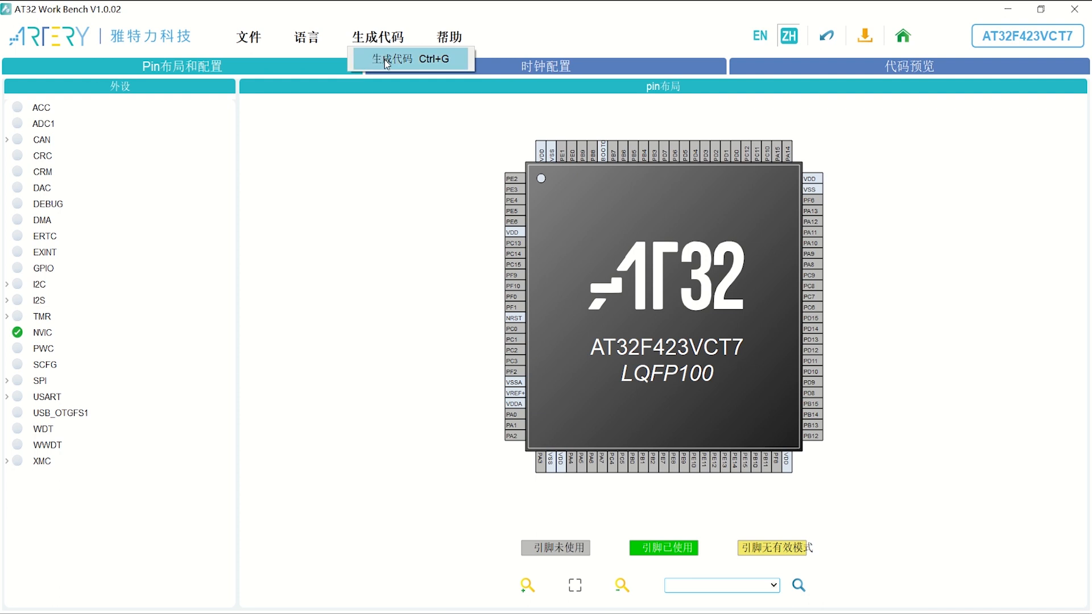
{"action": "left_click", "coordinate": [386, 59]}
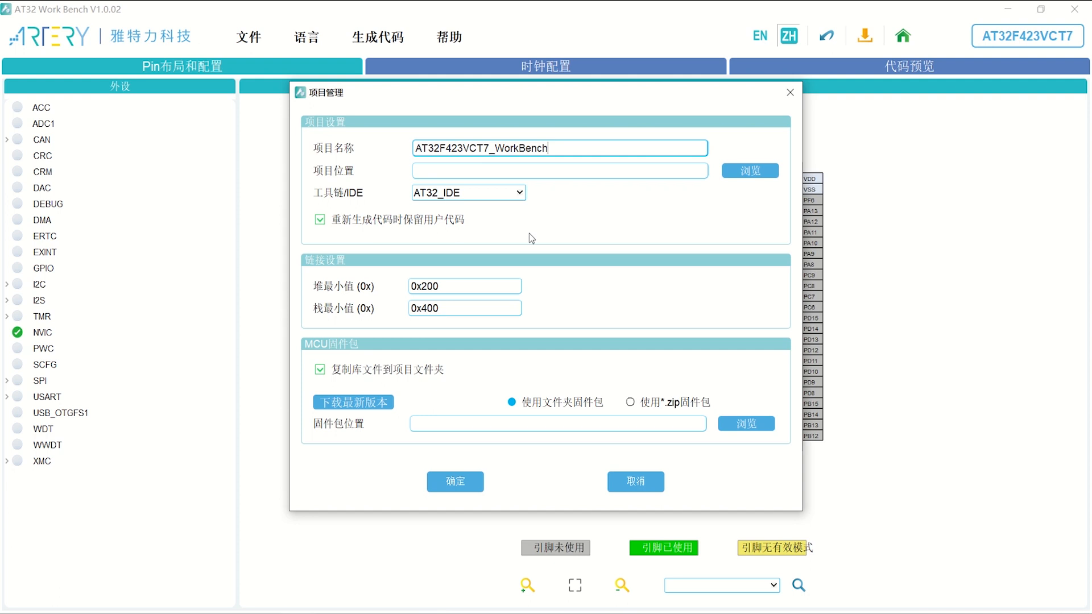
- Turn the copying of library files into the project folder off and back on
{"action": "left_click", "coordinate": [322, 373]}
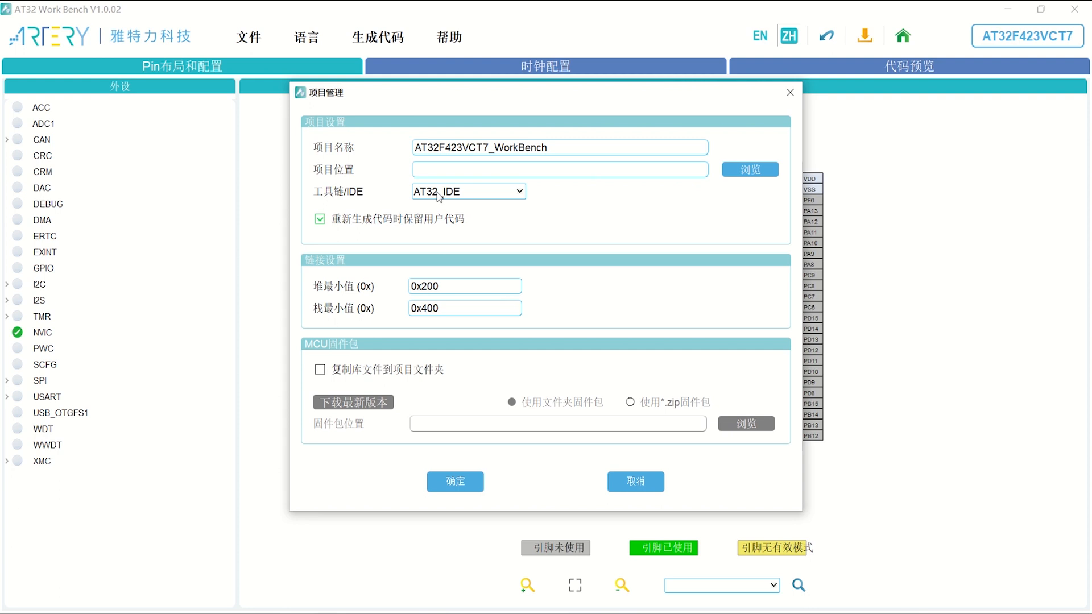
{"action": "left_click", "coordinate": [355, 373]}
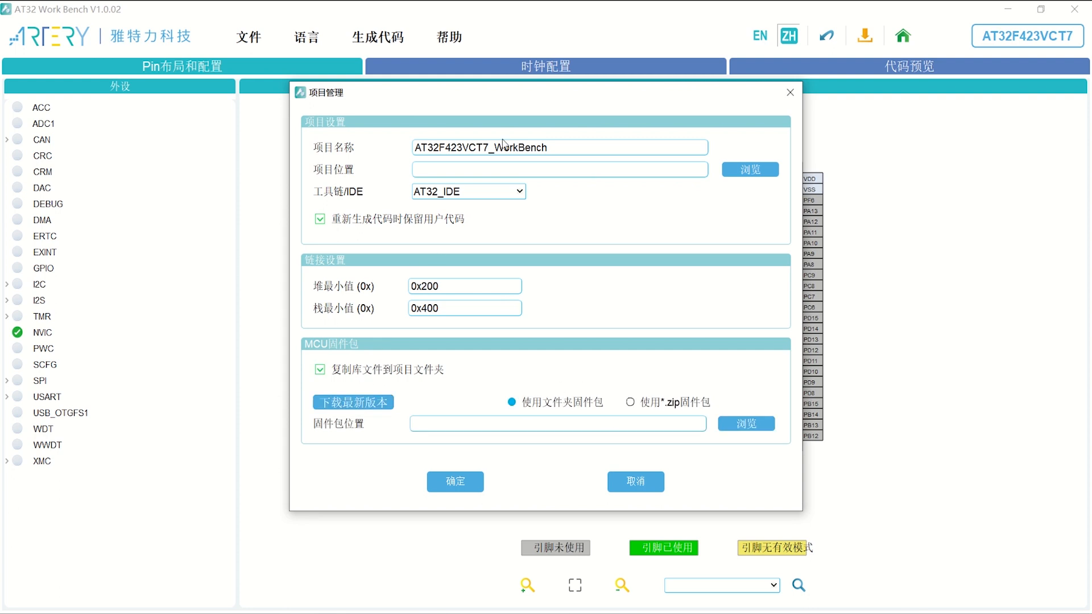
- Review the project name and project location fields and the available toolchain/IDE options
{"action": "left_click_drag", "start_coordinate": [549, 148], "coordinate": [413, 139]}
{"action": "left_click", "coordinate": [433, 172]}
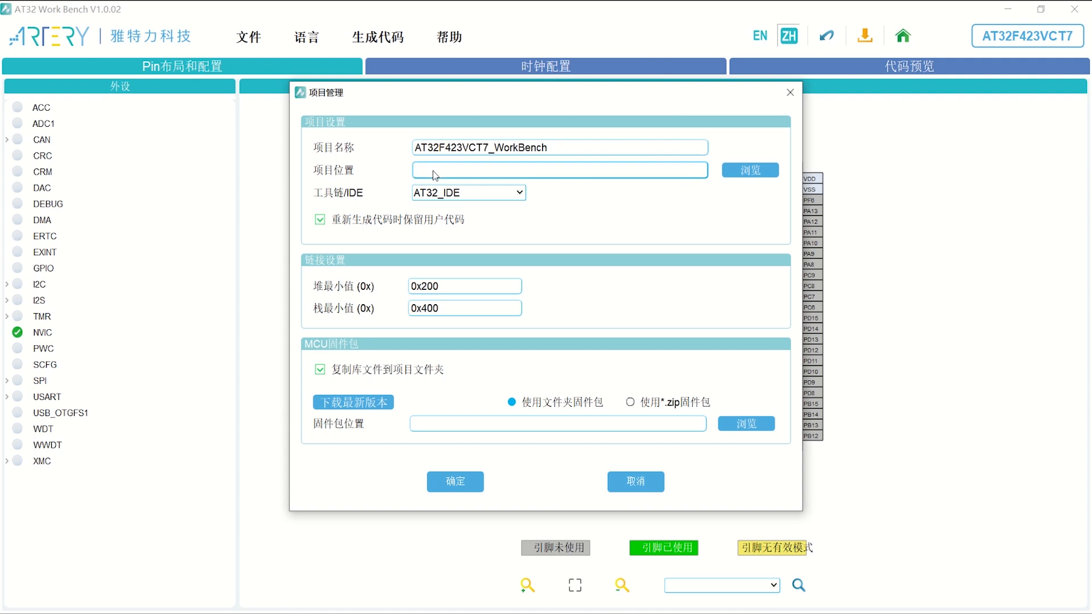
{"action": "left_click", "coordinate": [518, 193]}
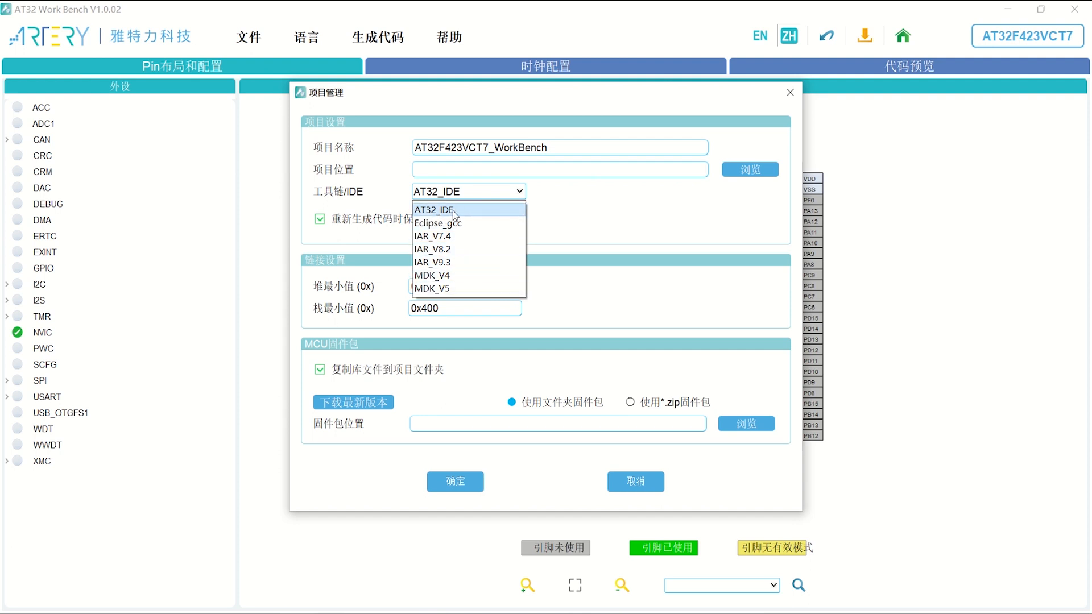
{"action": "left_click", "coordinate": [601, 212]}
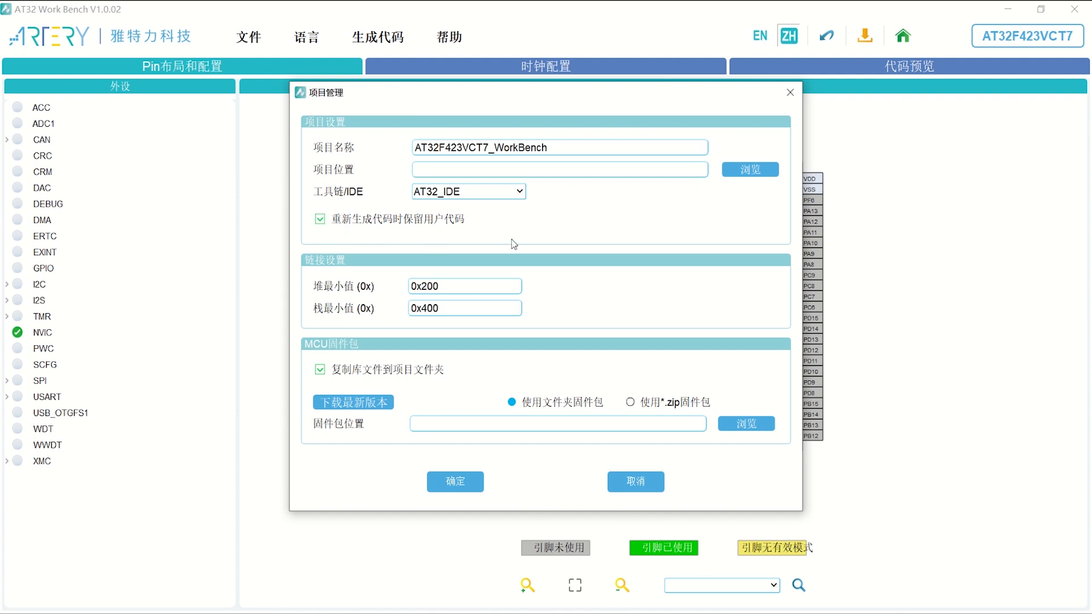
- Try to confirm the project settings without a project location, and close the project management settings
{"action": "left_click", "coordinate": [446, 482]}
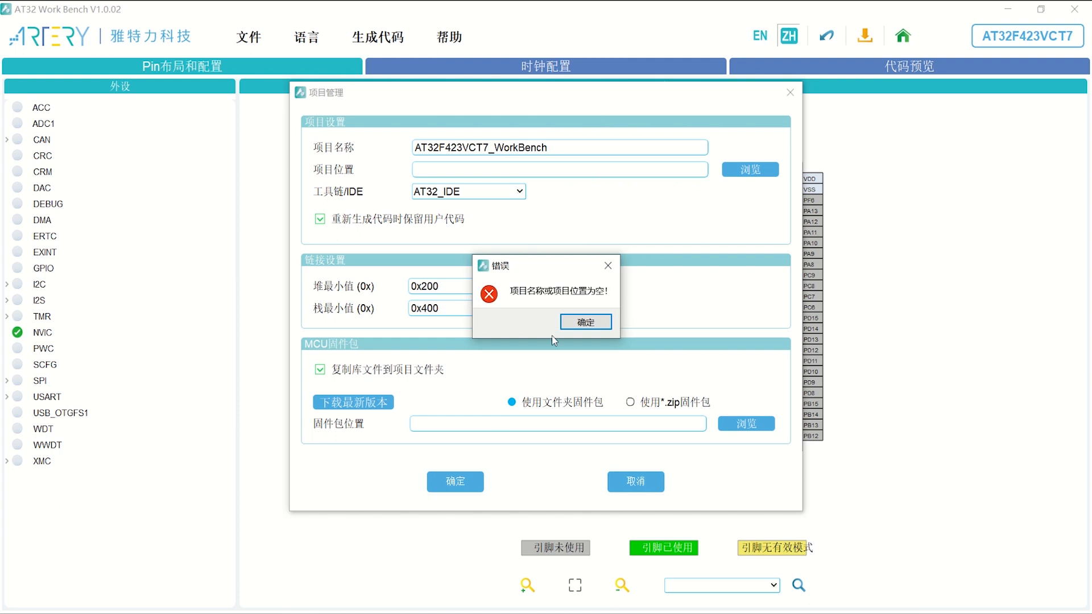
{"action": "left_click", "coordinate": [608, 266]}
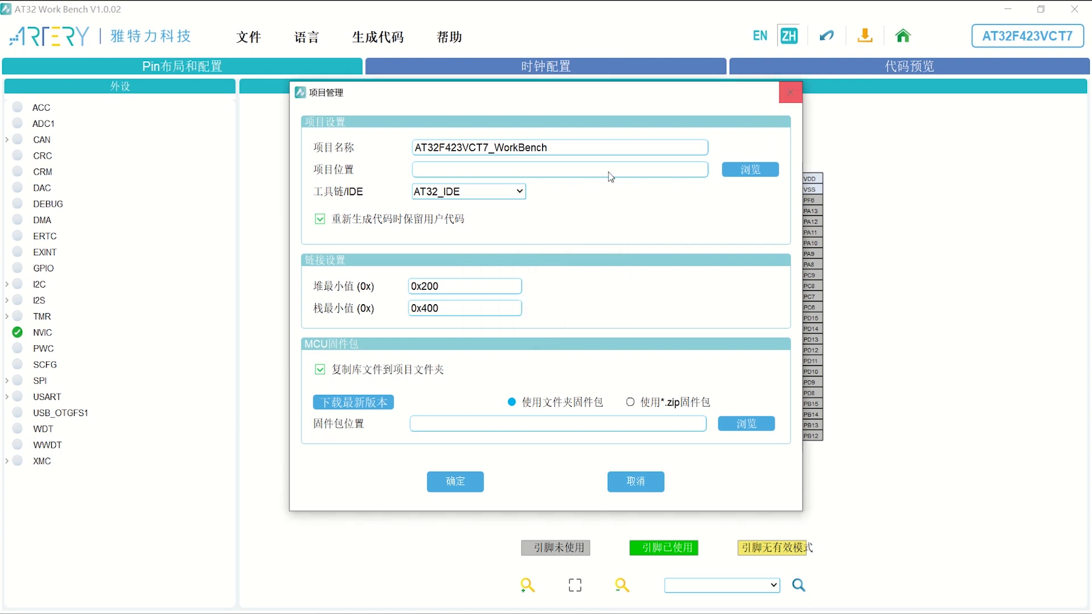
{"action": "left_click", "coordinate": [791, 93]}
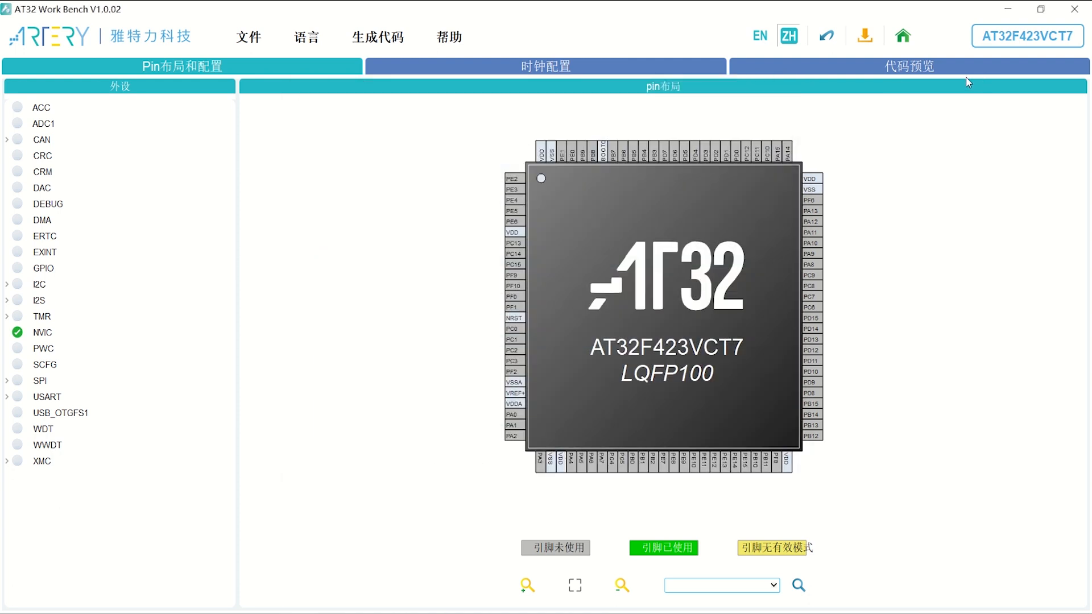
- Preview the generated code of at32f423_wk_config.h, at32f423_int.c and at32f423_wk_config.c
{"action": "left_click", "coordinate": [901, 69]}
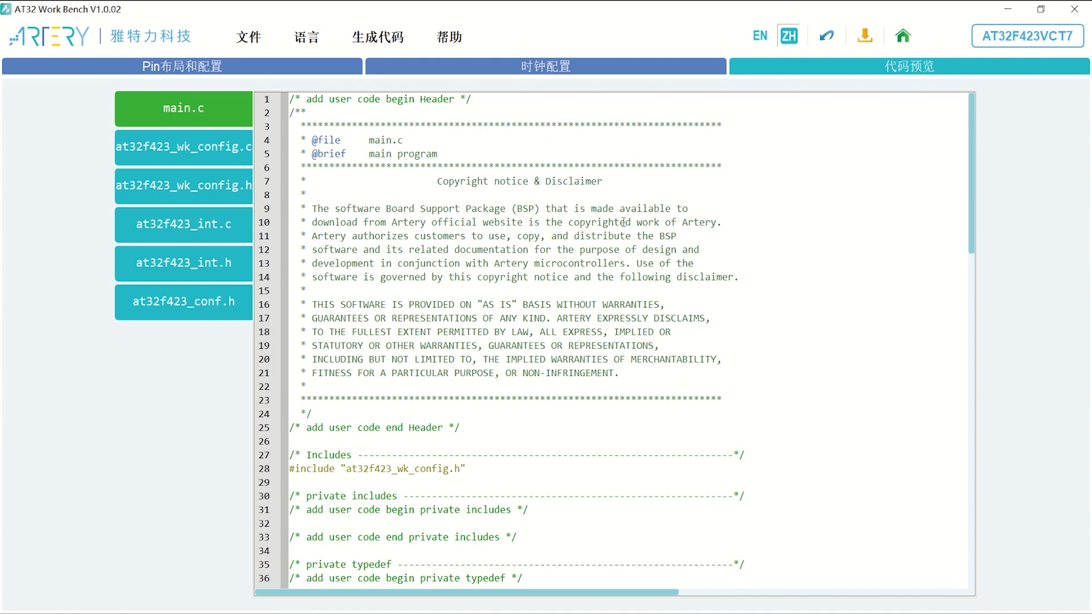
{"action": "left_click", "coordinate": [218, 181]}
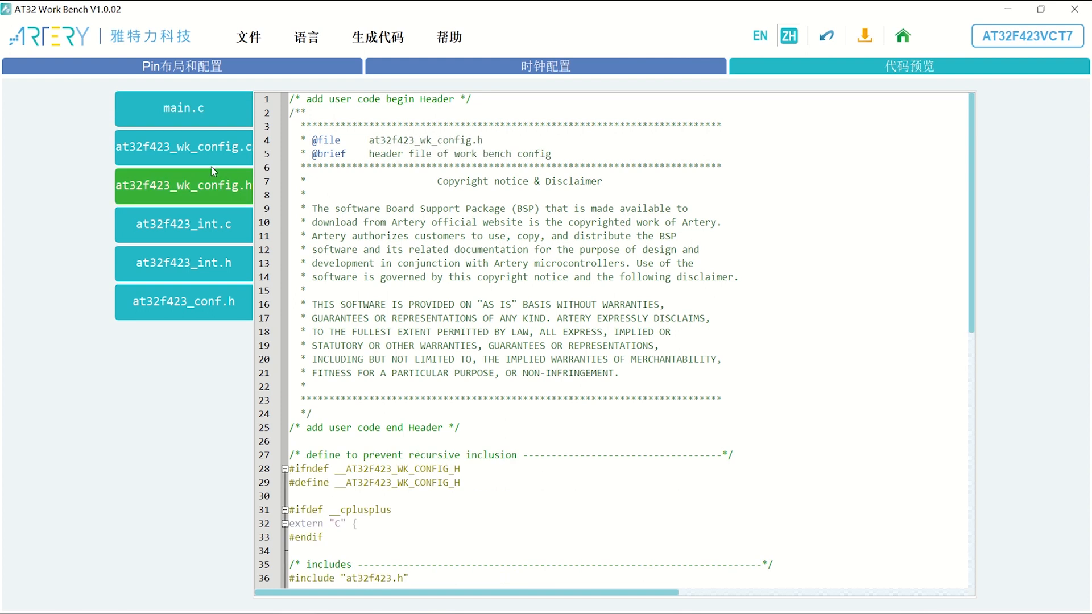
{"action": "left_click", "coordinate": [202, 229]}
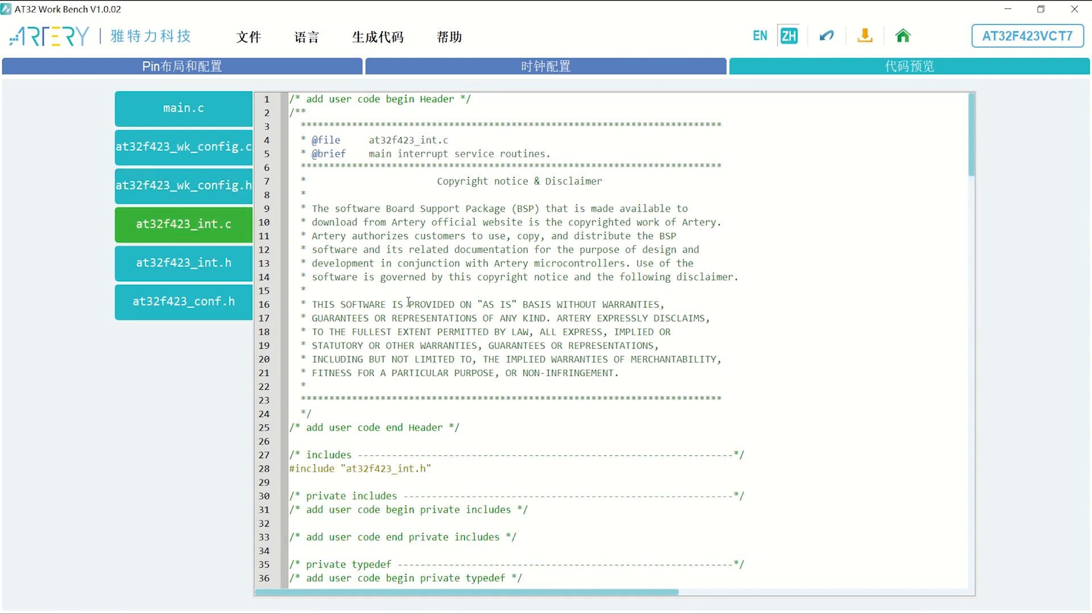
{"action": "scroll", "coordinate": [519, 312], "scroll_direction": "down", "scroll_amount": 6}
{"action": "left_click", "coordinate": [196, 165]}
{"action": "scroll", "coordinate": [391, 310], "scroll_direction": "down", "scroll_amount": 11}
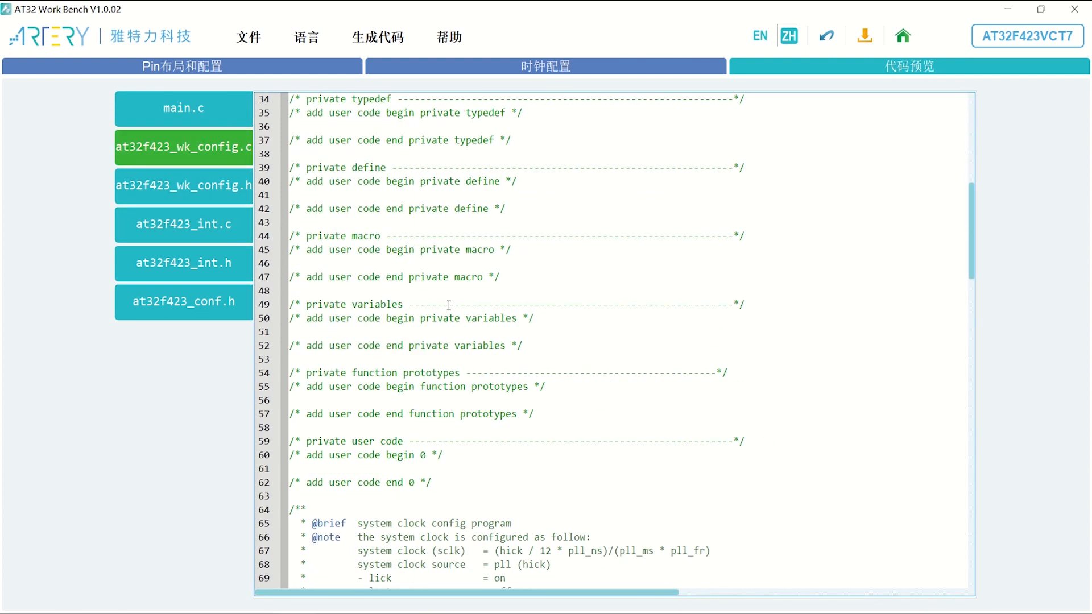
- Examine the private macro and private variables user-code sections in at32f423_wk_config.c
{"action": "left_click", "coordinate": [327, 262]}
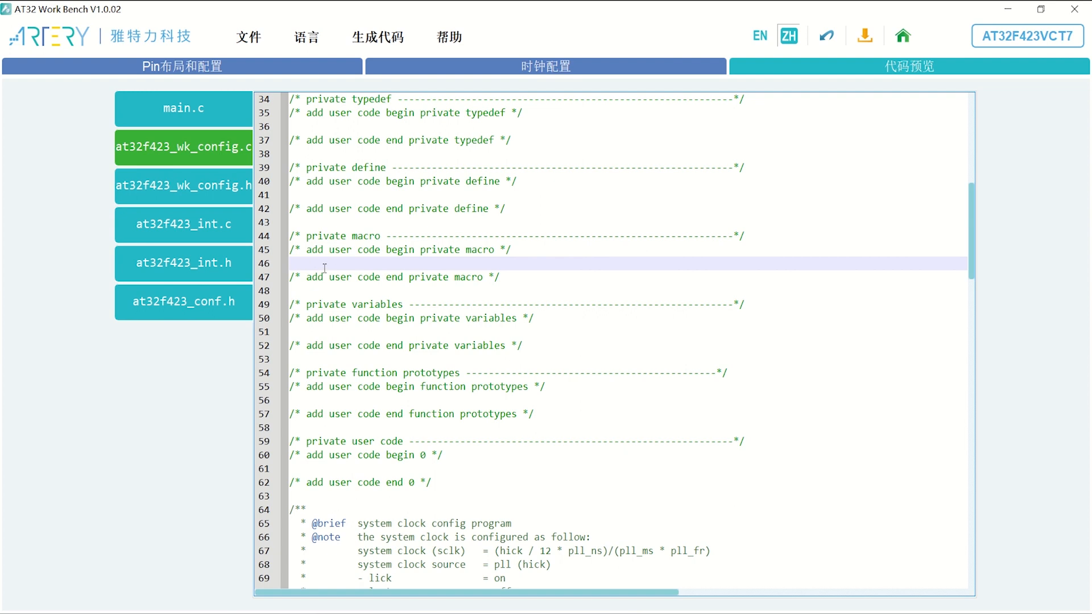
{"action": "left_click", "coordinate": [313, 303]}
{"action": "left_click", "coordinate": [316, 336]}
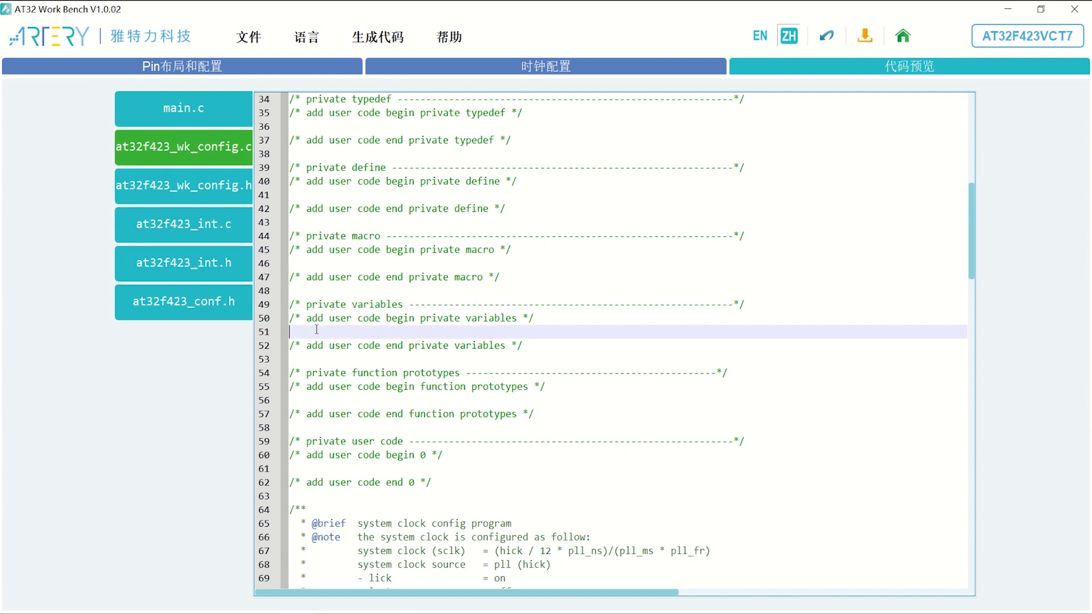
{"action": "left_click", "coordinate": [379, 260]}
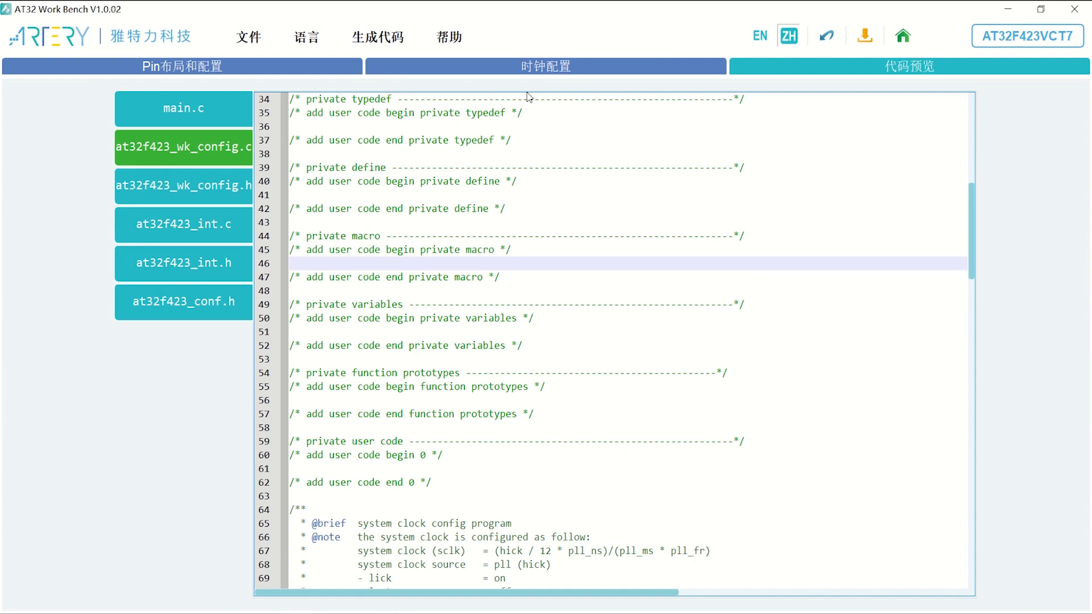
- Reopen the project management settings and review the option to keep user code and the minimum heap and stack sizes
{"action": "left_click", "coordinate": [389, 35]}
{"action": "left_click", "coordinate": [401, 59]}
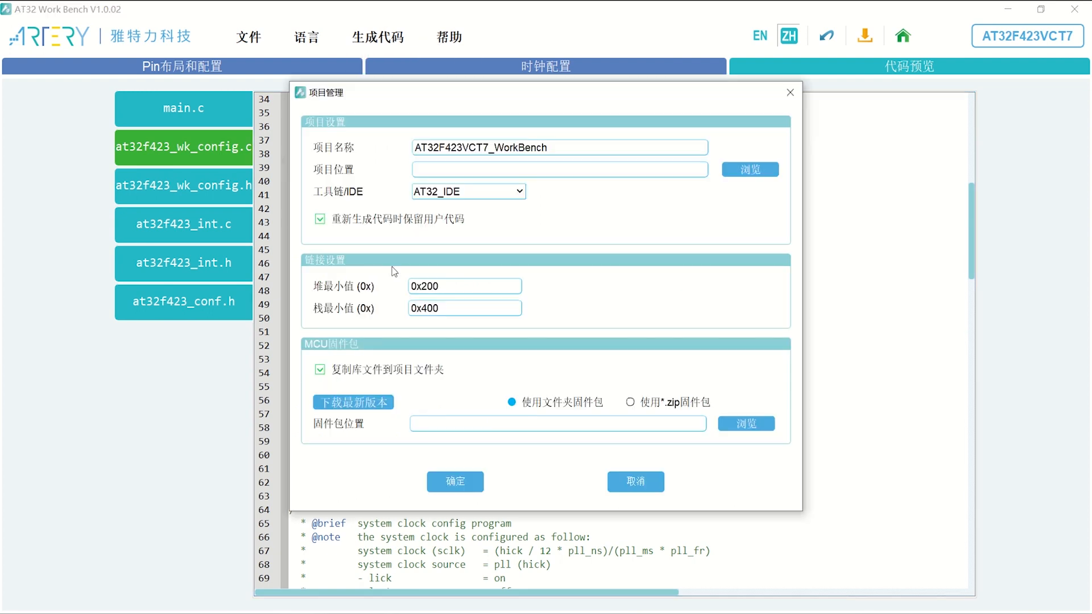
{"action": "left_click", "coordinate": [352, 220]}
{"action": "left_click", "coordinate": [343, 221]}
{"action": "left_click", "coordinate": [447, 286]}
{"action": "left_click_drag", "start_coordinate": [448, 286], "coordinate": [370, 288]}
{"action": "left_click_drag", "start_coordinate": [455, 310], "coordinate": [398, 309]}
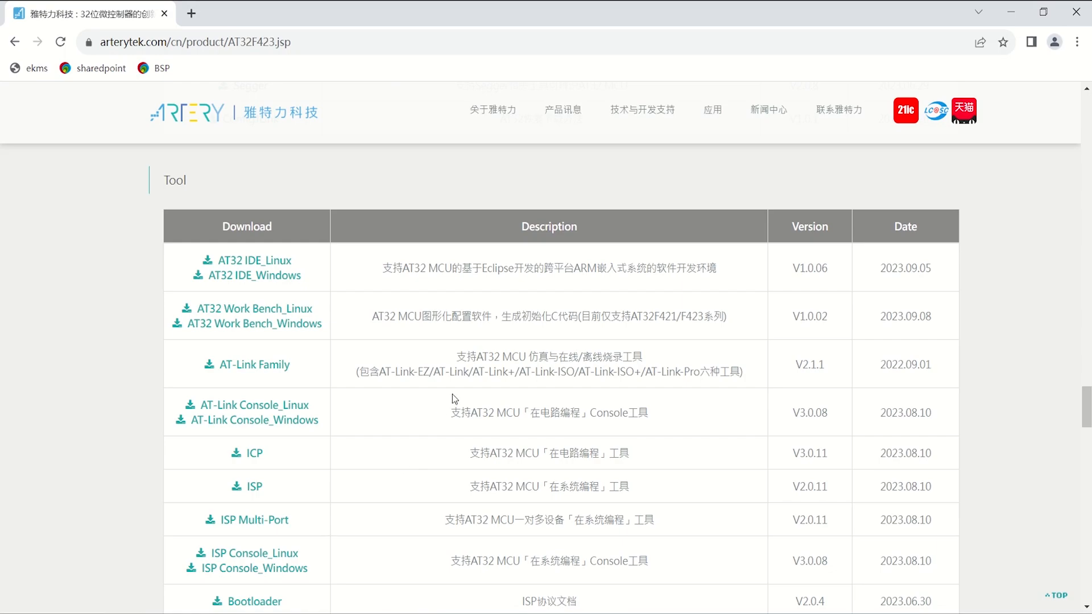
- Examine the BSP firmware library and Pack downloads on the AT32F423 web page, then return to AT32 Work Bench and close project management
{"action": "scroll", "coordinate": [452, 394], "scroll_direction": "up", "scroll_amount": 7}
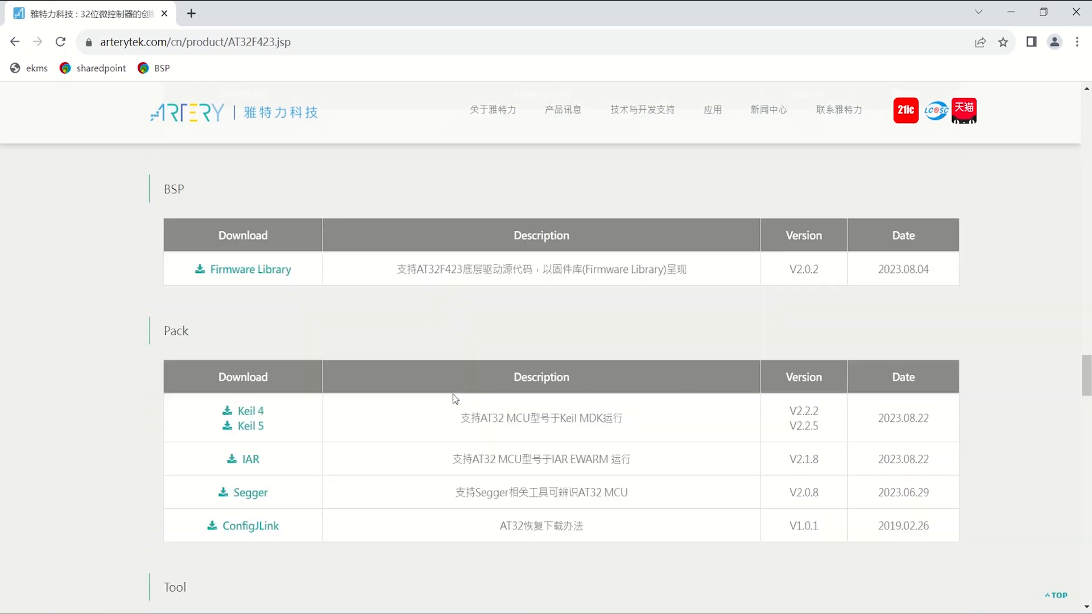
{"action": "scroll", "coordinate": [453, 395], "scroll_direction": "up", "scroll_amount": 1}
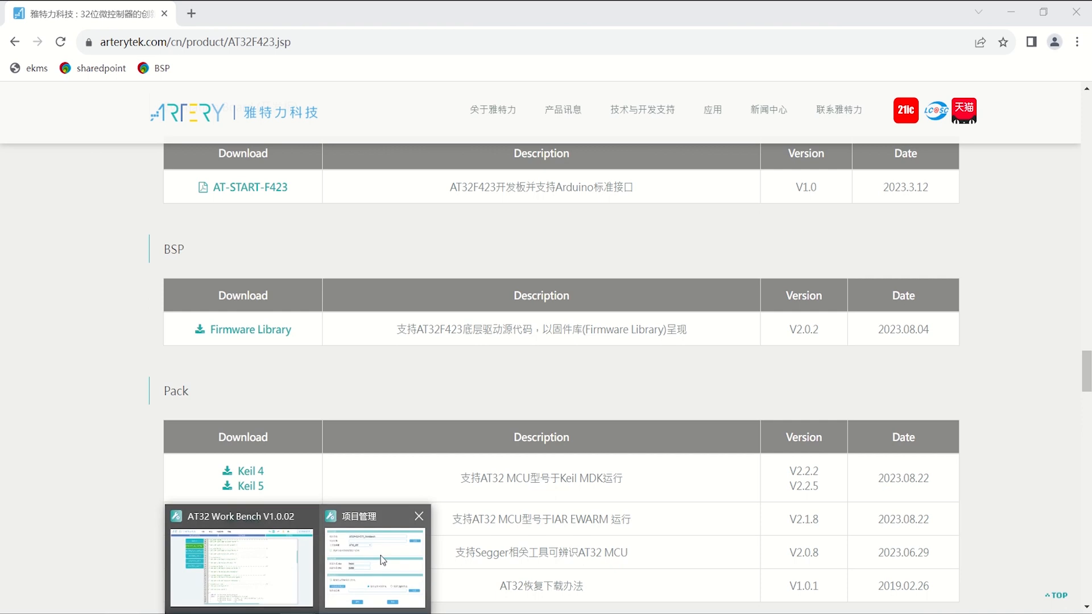
{"action": "left_click", "coordinate": [381, 555]}
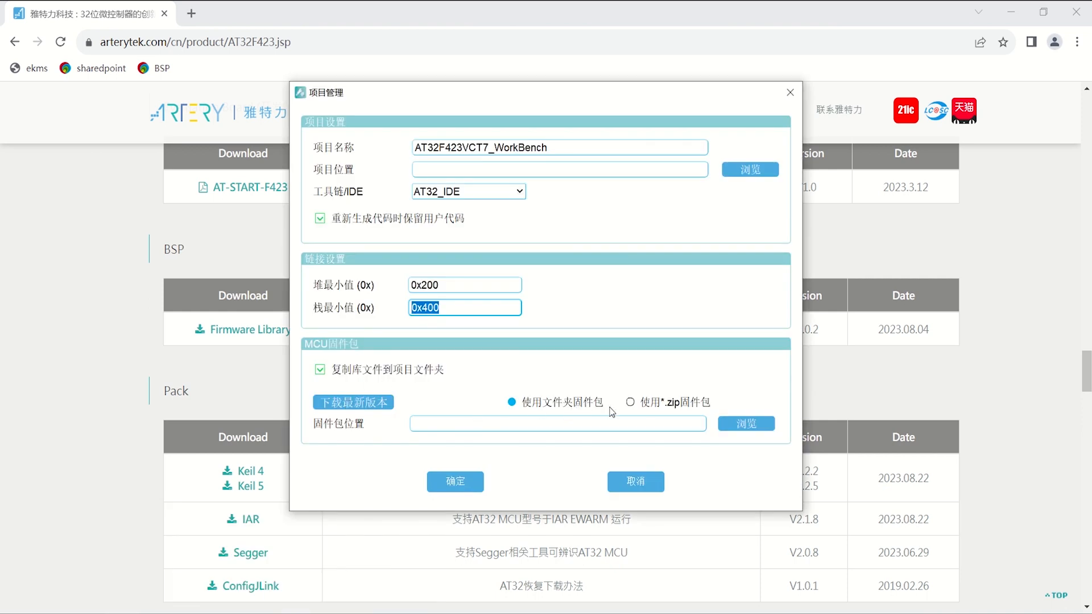
{"action": "key", "text": "alt+Tab"}
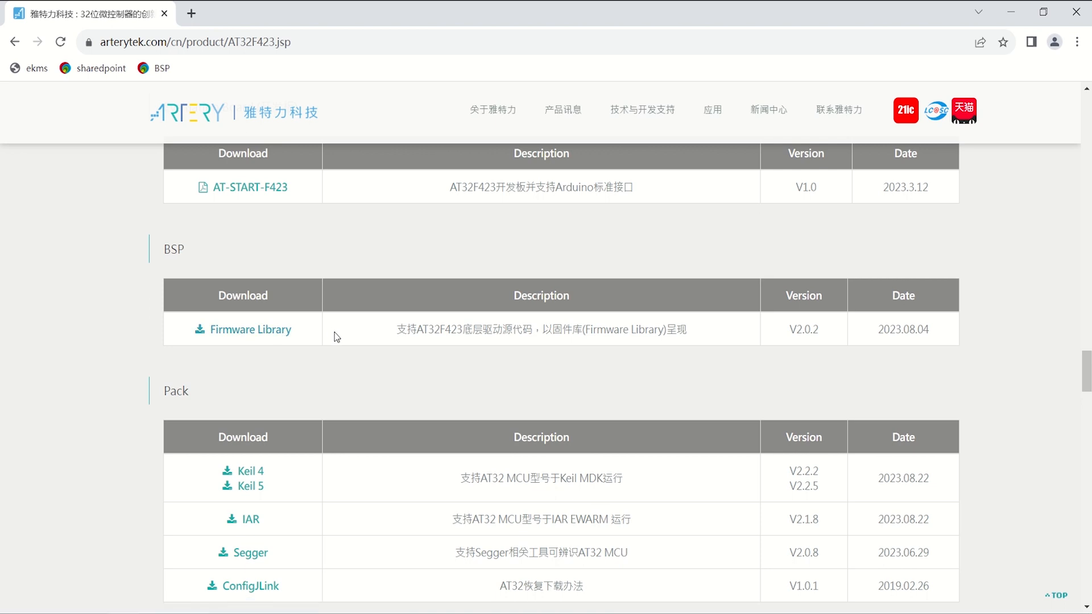
{"action": "scroll", "coordinate": [336, 339], "scroll_direction": "down", "scroll_amount": 2}
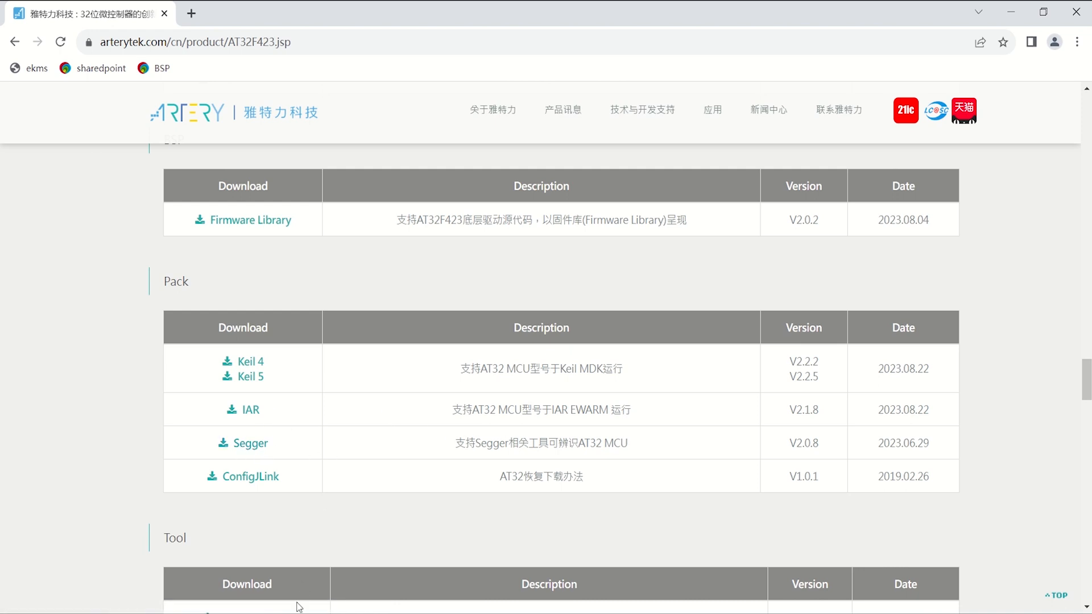
{"action": "left_click", "coordinate": [373, 585]}
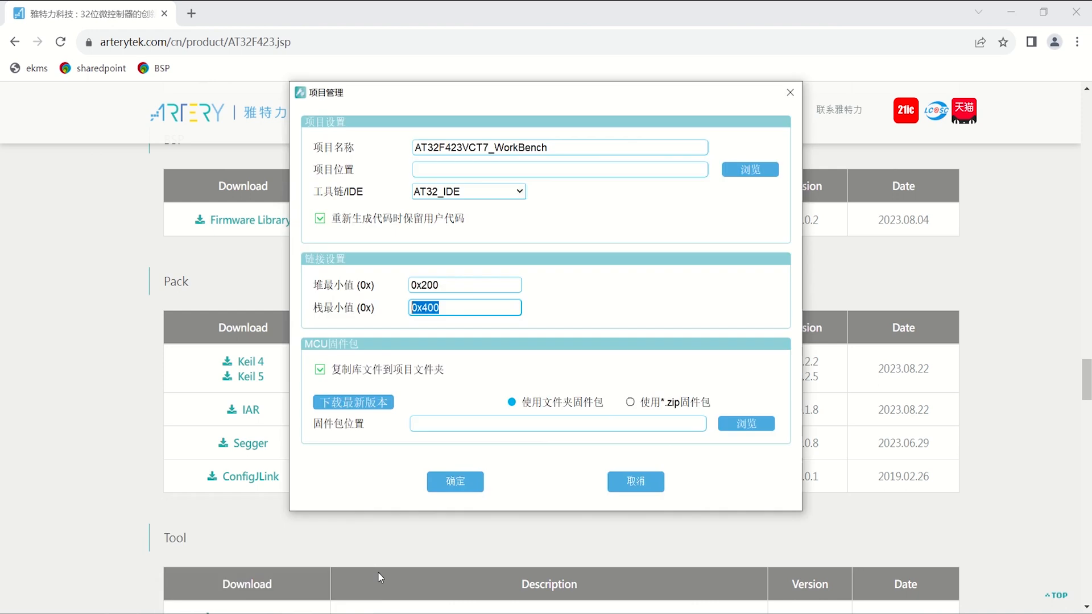
{"action": "left_click", "coordinate": [790, 101]}
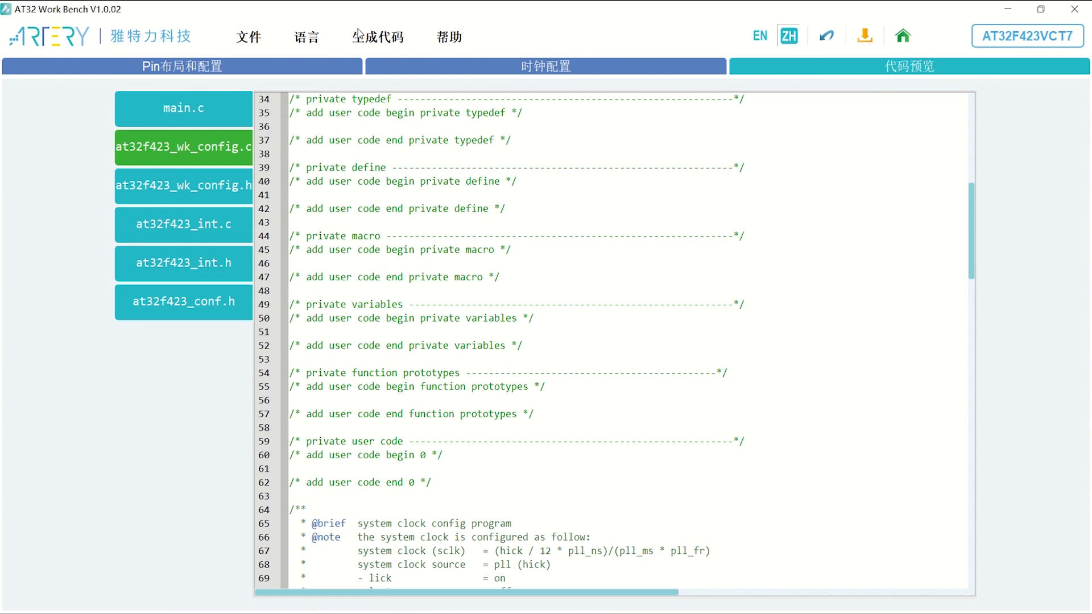
- Look through the help options and return to the pin layout and configuration view
{"action": "left_click", "coordinate": [451, 39]}
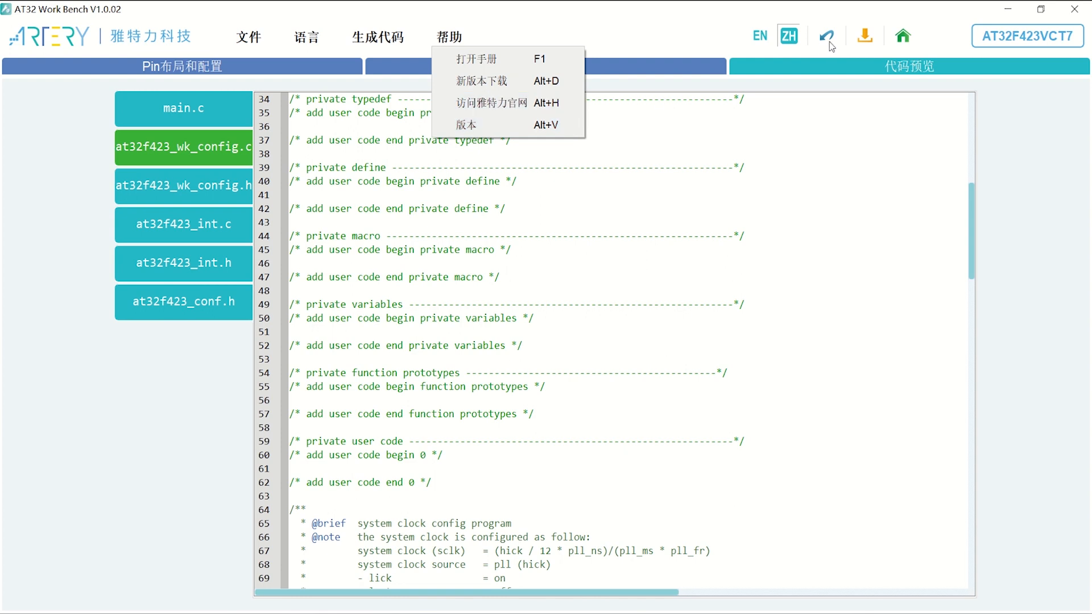
{"action": "left_click", "coordinate": [833, 70]}
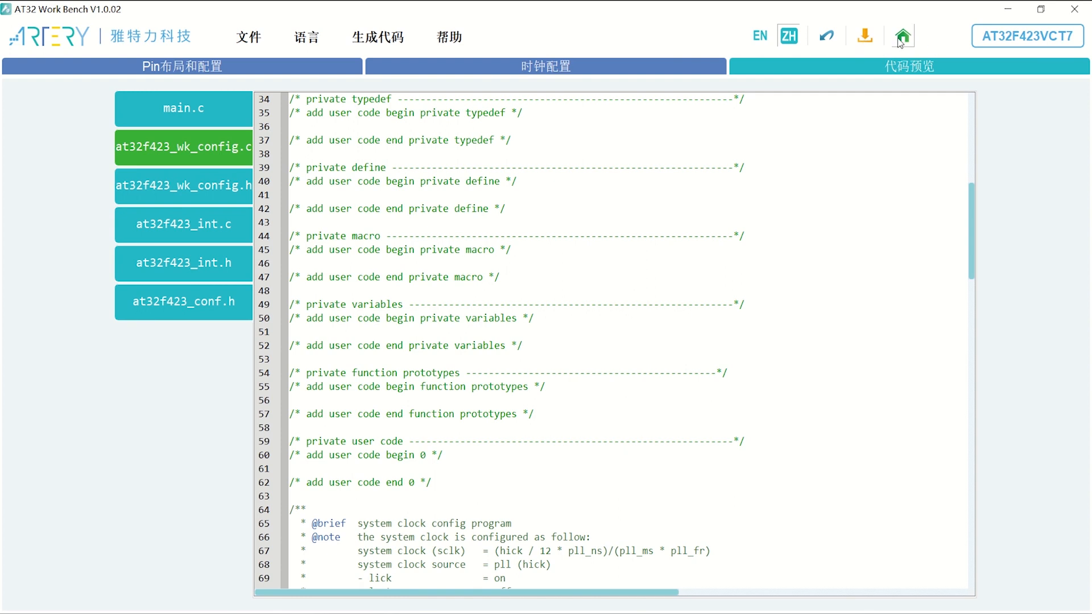
{"action": "left_click", "coordinate": [152, 70]}
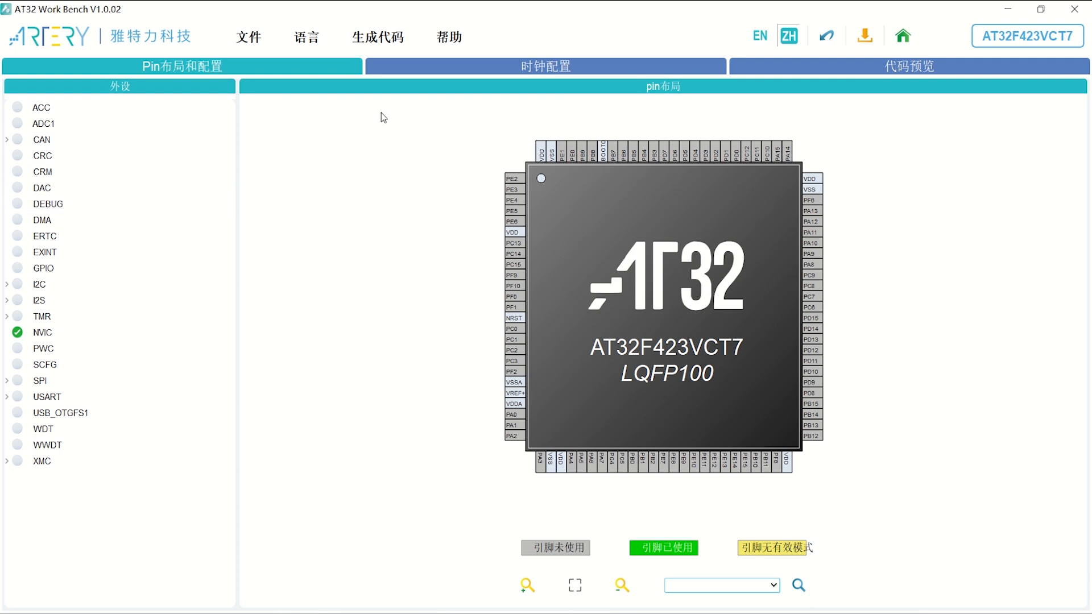
- Open the clock configuration and read the hints on the disabled lext and hext sources
{"action": "left_click", "coordinate": [402, 70]}
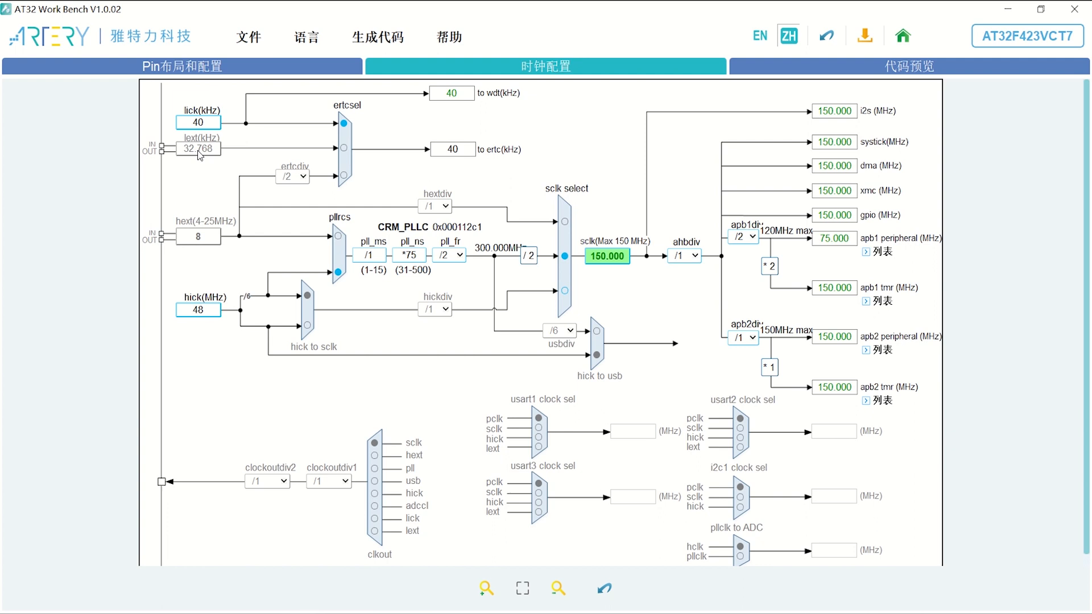
{"action": "mouse_move", "coordinate": [199, 155]}
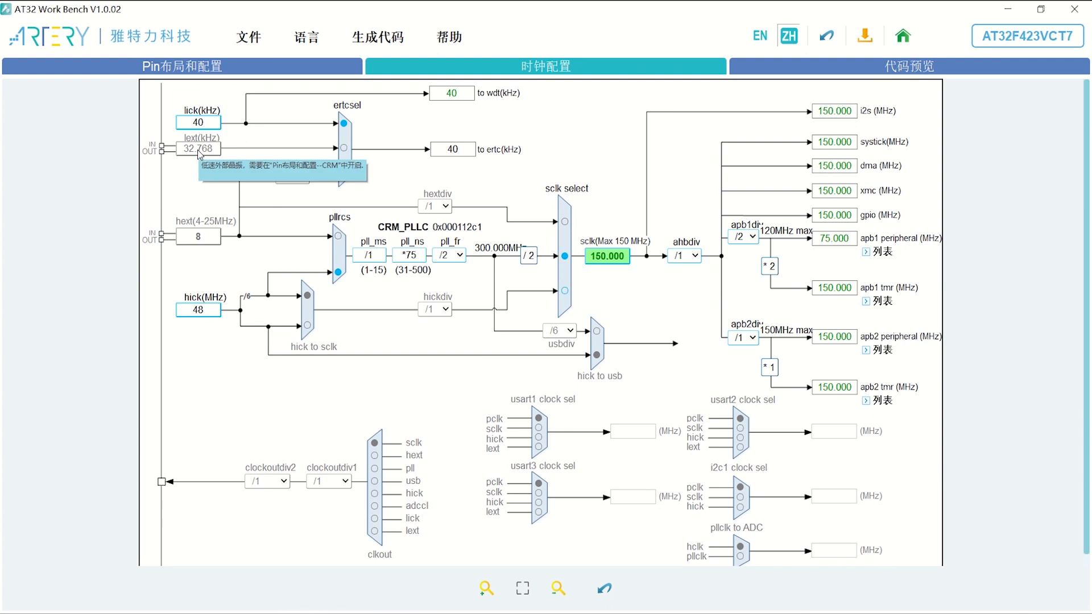
{"action": "mouse_move", "coordinate": [200, 242]}
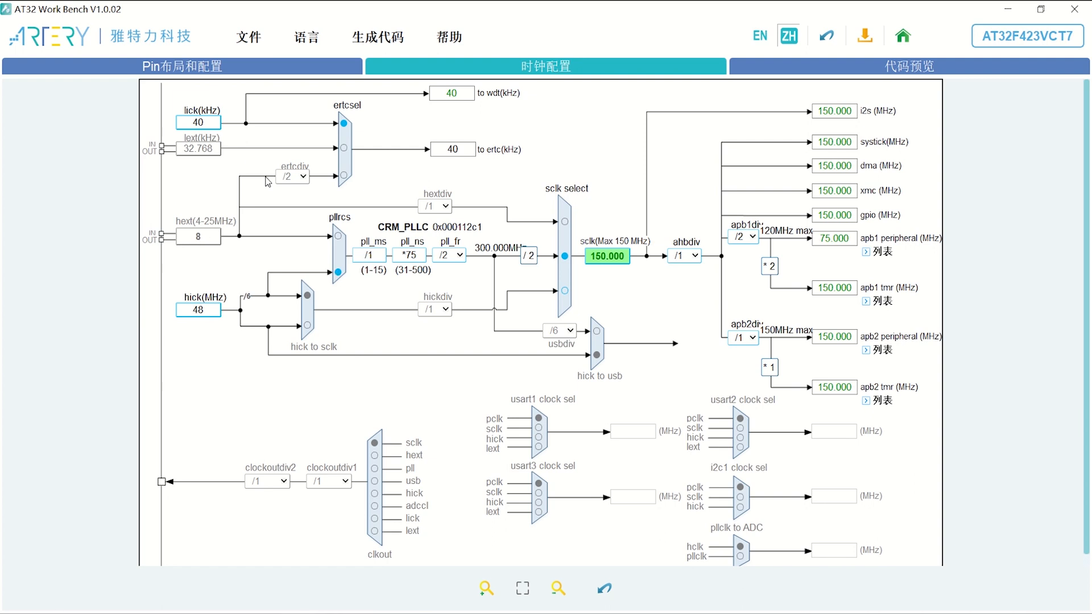
- Set both the high-speed (HEXT) and low-speed (LEXT) external crystals of the CRM peripheral to clock bypass (时钟旁路)
{"action": "left_click", "coordinate": [223, 71]}
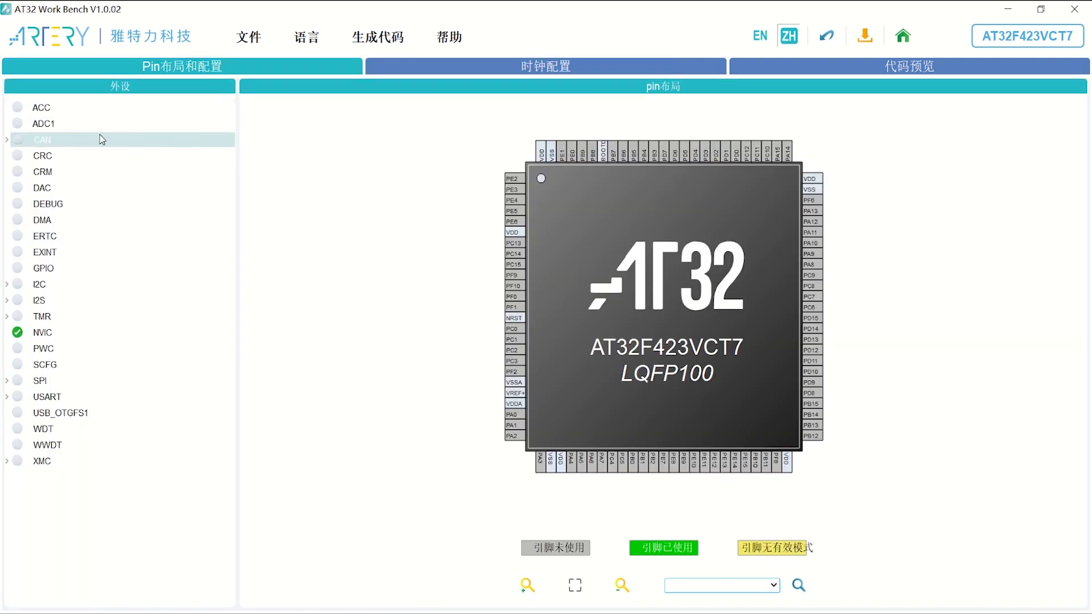
{"action": "left_click", "coordinate": [70, 170]}
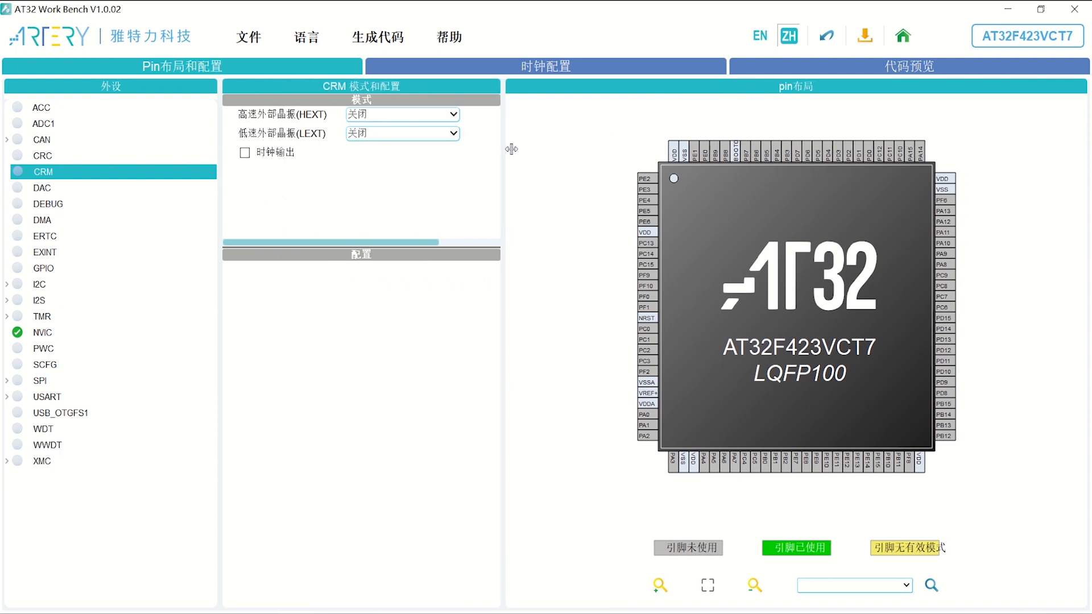
{"action": "left_click", "coordinate": [407, 114]}
{"action": "left_click", "coordinate": [400, 142]}
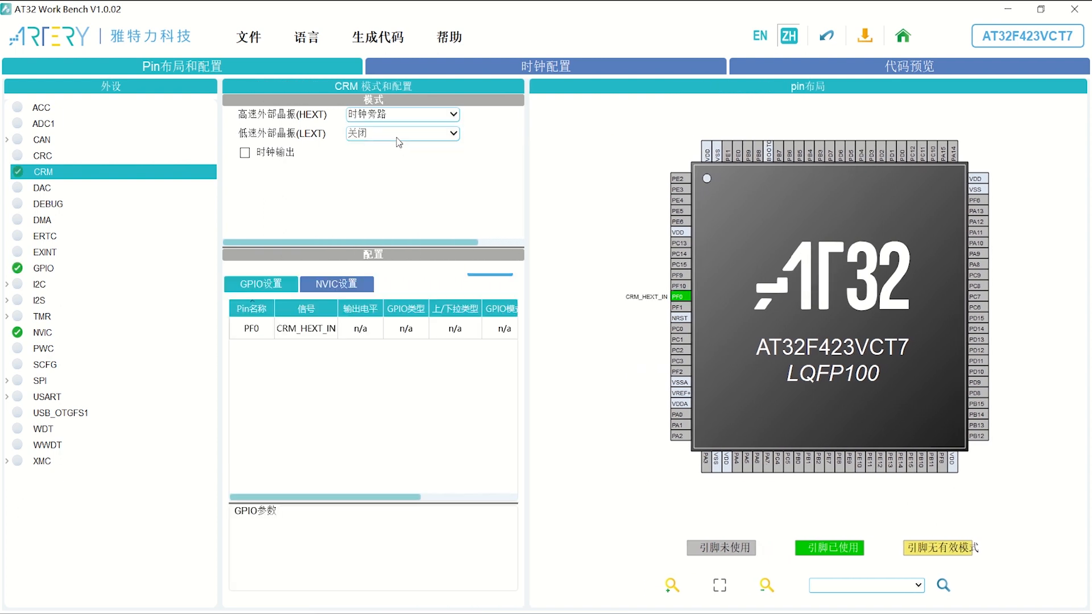
{"action": "left_click", "coordinate": [398, 139]}
{"action": "left_click", "coordinate": [397, 160]}
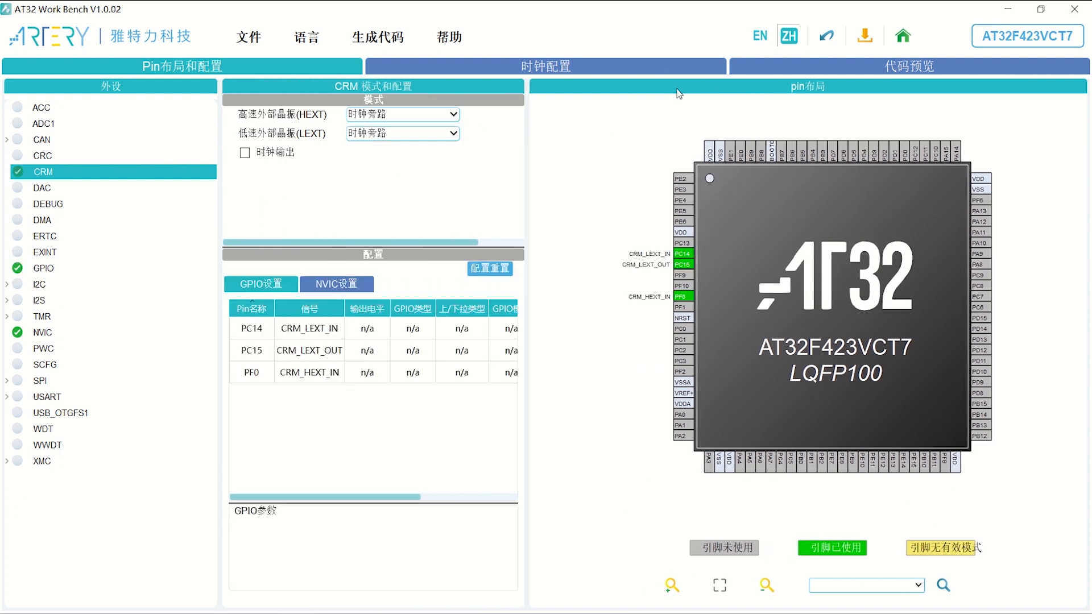
- Select lext as the ERTC clock source in the clock configuration
{"action": "left_click", "coordinate": [628, 66]}
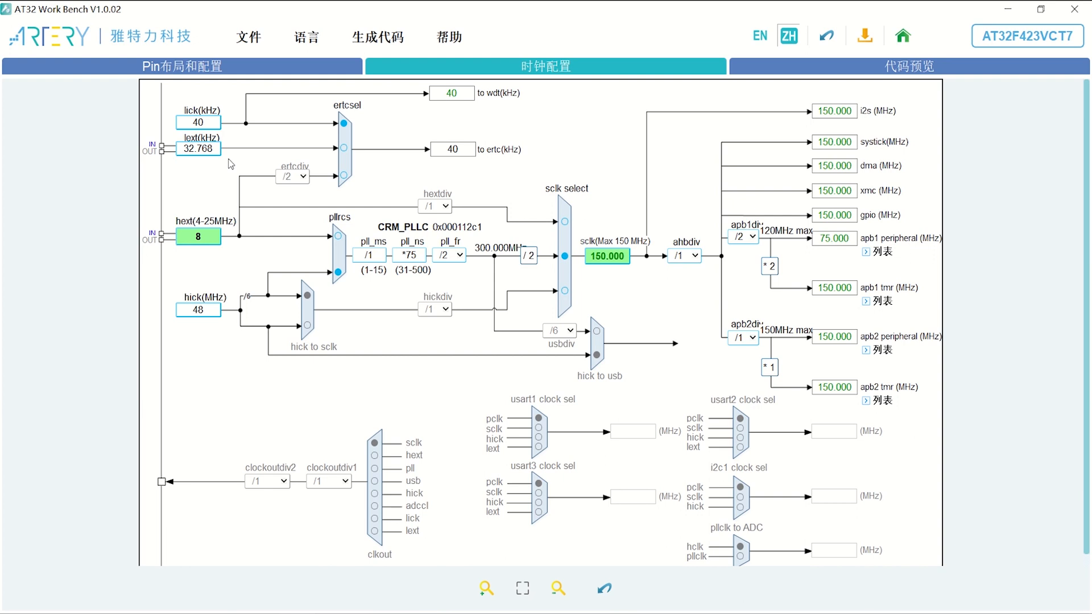
{"action": "left_click", "coordinate": [344, 149]}
- Preview the generated code of main.c
{"action": "left_click", "coordinate": [901, 66]}
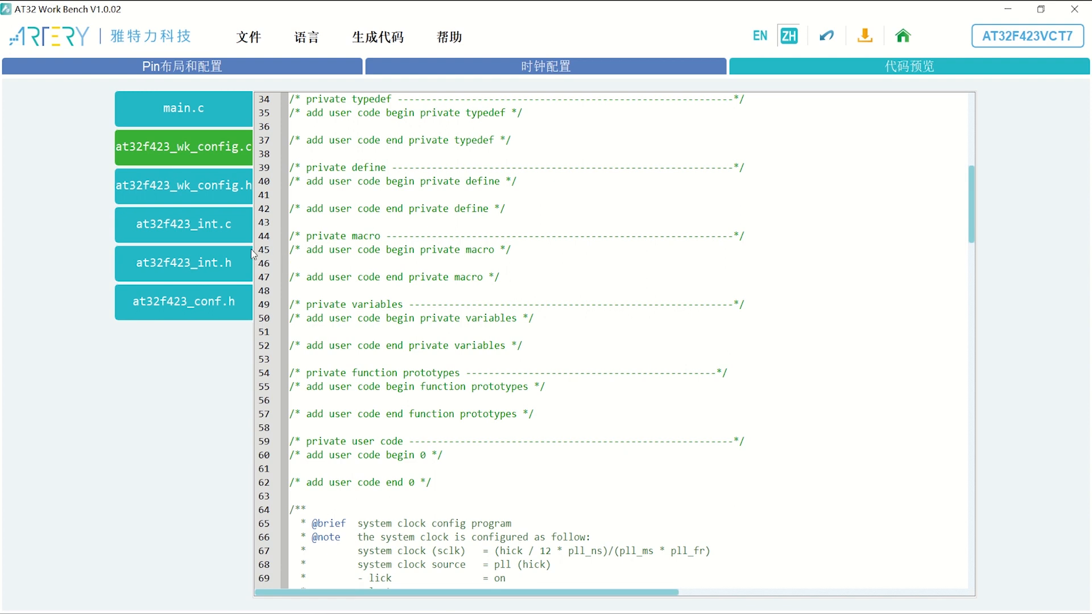
{"action": "left_click", "coordinate": [192, 113]}
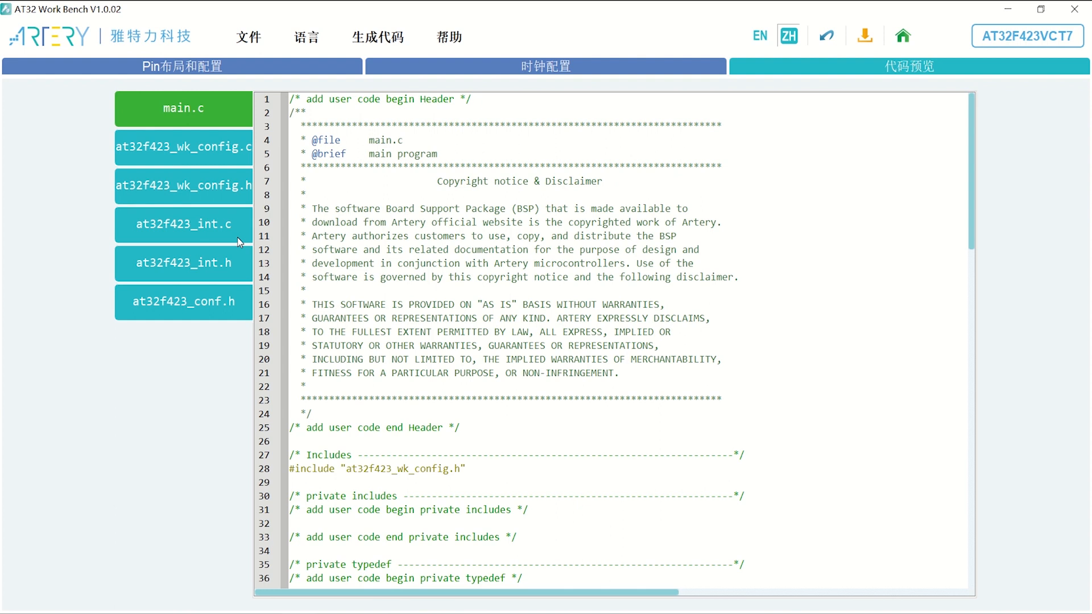
- Examine the HEXT_VALUE, HICK_VALUE and LEXT_VALUE defines and the module defines in the at32f423_conf.h preview
{"action": "left_click", "coordinate": [221, 301]}
{"action": "scroll", "coordinate": [477, 296], "scroll_direction": "down", "scroll_amount": 12}
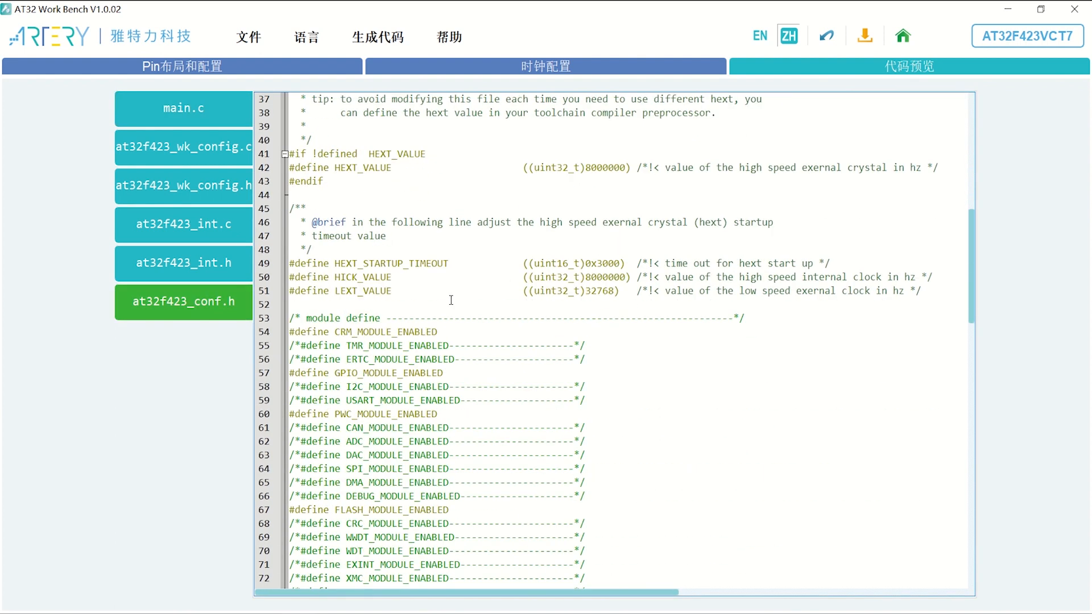
{"action": "scroll", "coordinate": [452, 302], "scroll_direction": "up", "scroll_amount": 1}
{"action": "scroll", "coordinate": [466, 296], "scroll_direction": "up", "scroll_amount": 2}
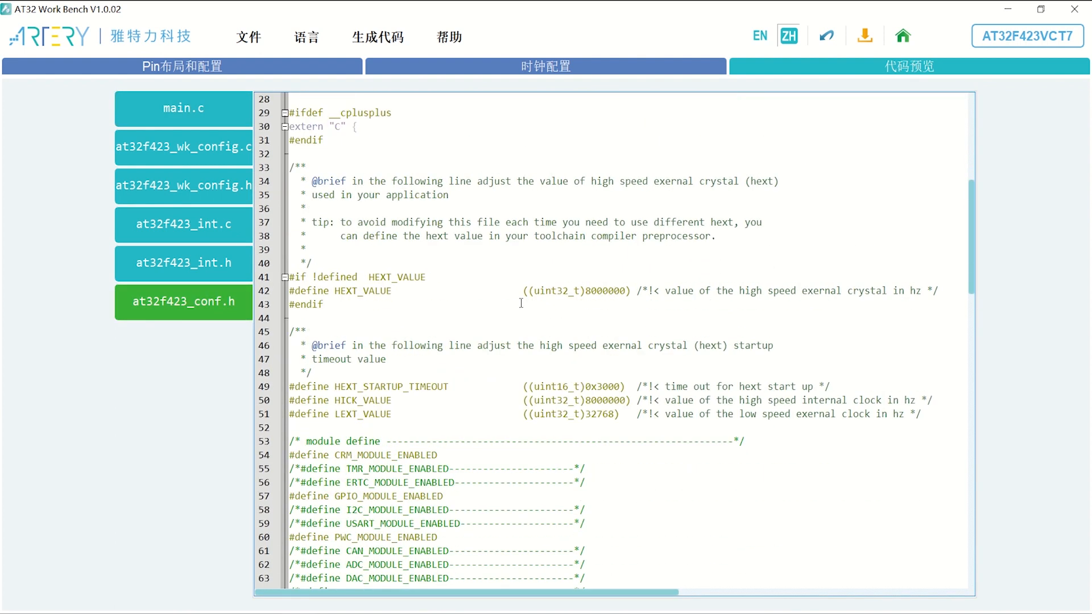
{"action": "double_click", "coordinate": [606, 291]}
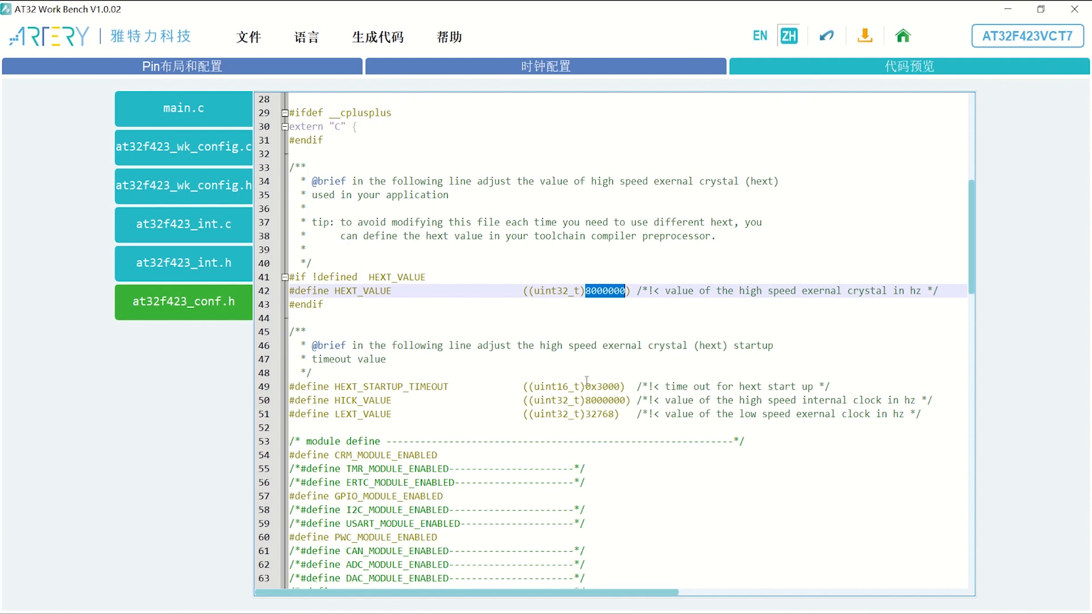
{"action": "left_click_drag", "start_coordinate": [624, 414], "coordinate": [588, 397]}
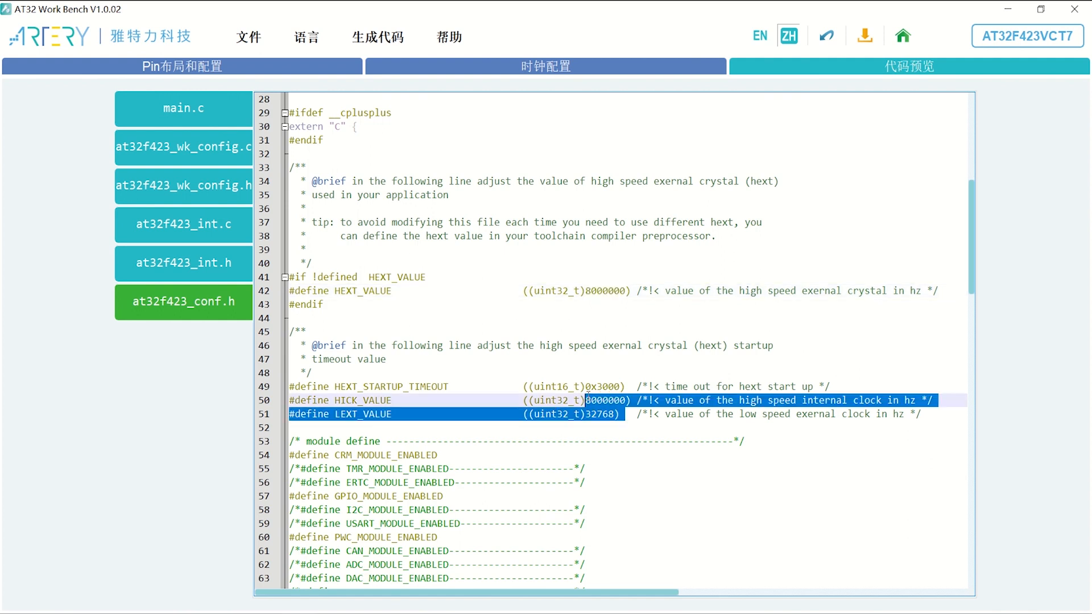
{"action": "left_click", "coordinate": [343, 431]}
{"action": "double_click", "coordinate": [363, 290]}
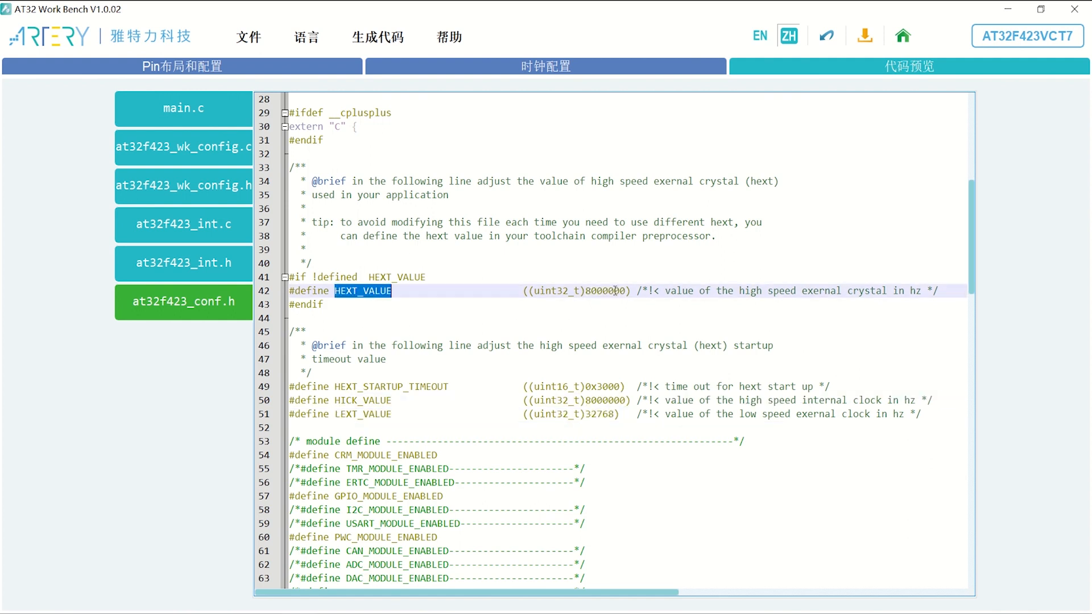
{"action": "double_click", "coordinate": [606, 291]}
{"action": "double_click", "coordinate": [352, 414]}
{"action": "left_click", "coordinate": [611, 417]}
{"action": "left_click_drag", "start_coordinate": [518, 387], "coordinate": [549, 370]}
{"action": "scroll", "coordinate": [543, 365], "scroll_direction": "down", "scroll_amount": 9}
{"action": "scroll", "coordinate": [543, 364], "scroll_direction": "down", "scroll_amount": 12}
{"action": "scroll", "coordinate": [538, 367], "scroll_direction": "up", "scroll_amount": 20}
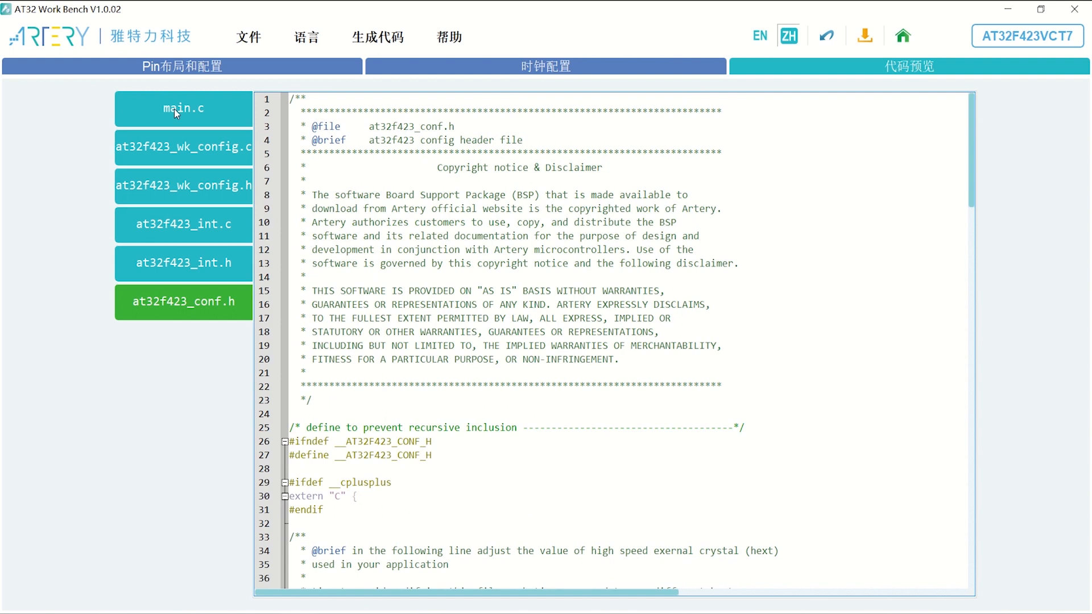
- Examine the initialization calls generated in the main function of main.c, from wk_wait_for_power_stable to wk_nvic_config
{"action": "left_click", "coordinate": [148, 117]}
{"action": "left_click", "coordinate": [517, 319]}
{"action": "scroll", "coordinate": [517, 322], "scroll_direction": "down", "scroll_amount": 5}
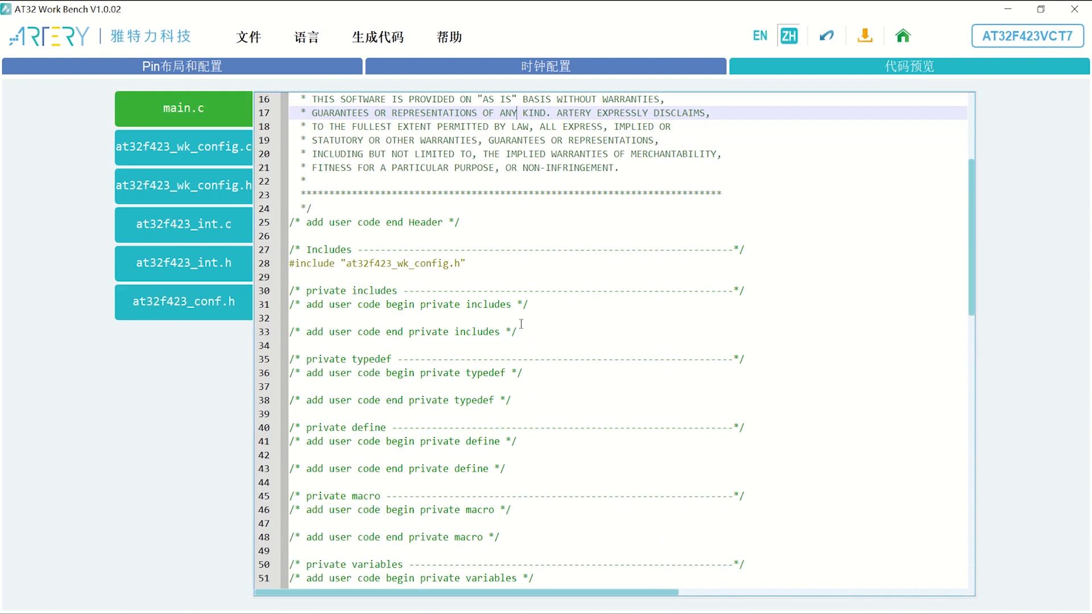
{"action": "scroll", "coordinate": [475, 323], "scroll_direction": "down", "scroll_amount": 12}
{"action": "scroll", "coordinate": [478, 318], "scroll_direction": "down", "scroll_amount": 8}
{"action": "left_click_drag", "start_coordinate": [410, 422], "coordinate": [290, 305]}
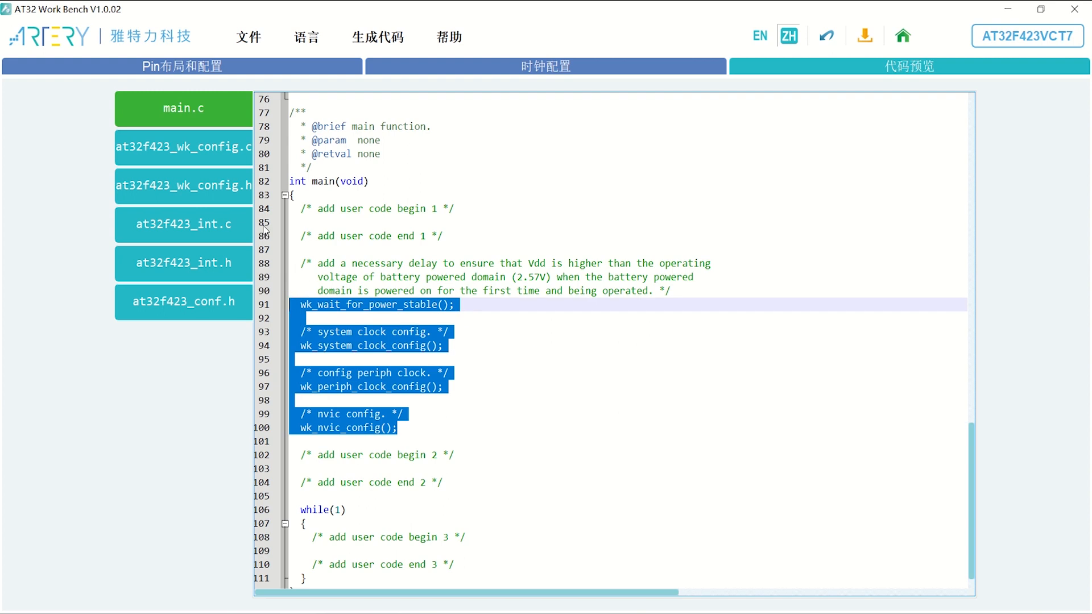
- Read the system clock description and the clock configuration code in the at32f423_wk_config.c preview
{"action": "left_click", "coordinate": [195, 152]}
{"action": "scroll", "coordinate": [413, 249], "scroll_direction": "down", "scroll_amount": 15}
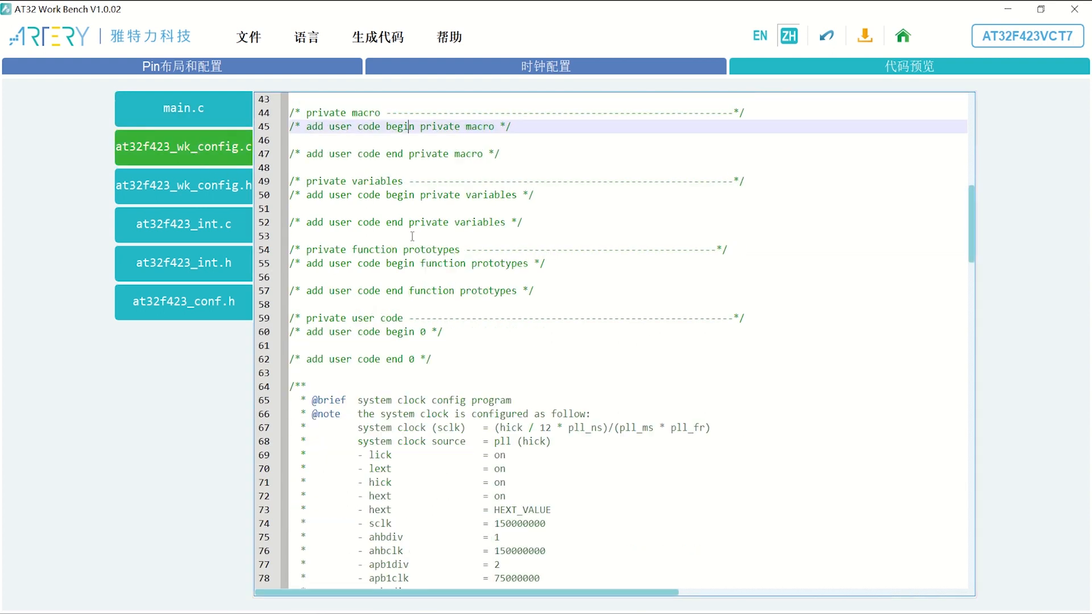
{"action": "scroll", "coordinate": [358, 262], "scroll_direction": "down", "scroll_amount": 5}
{"action": "scroll", "coordinate": [358, 262], "scroll_direction": "up", "scroll_amount": 5}
{"action": "scroll", "coordinate": [418, 243], "scroll_direction": "up", "scroll_amount": 8}
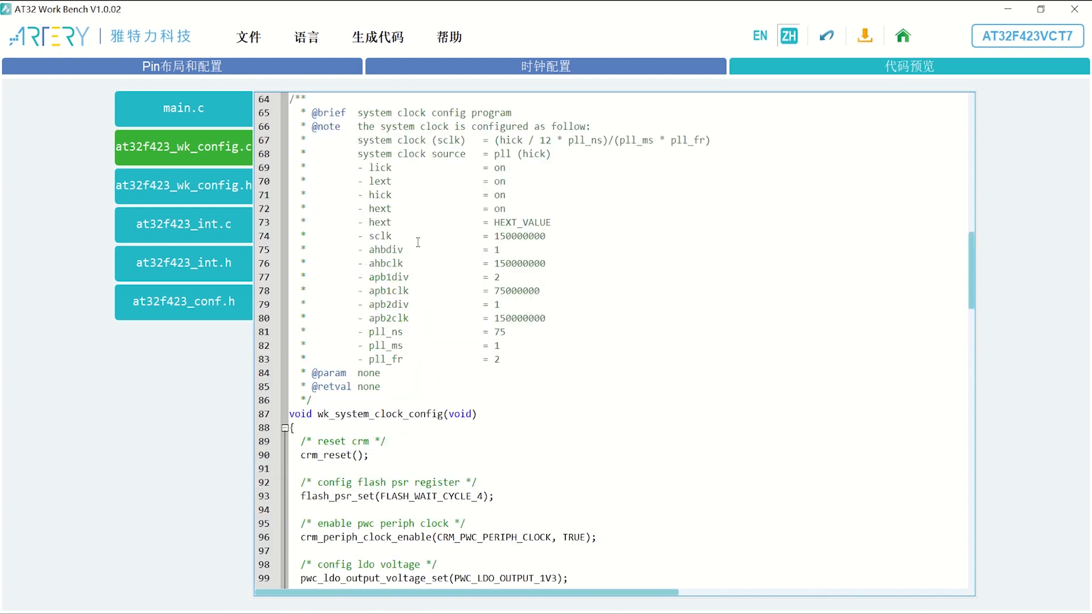
{"action": "scroll", "coordinate": [419, 242], "scroll_direction": "down", "scroll_amount": 19}
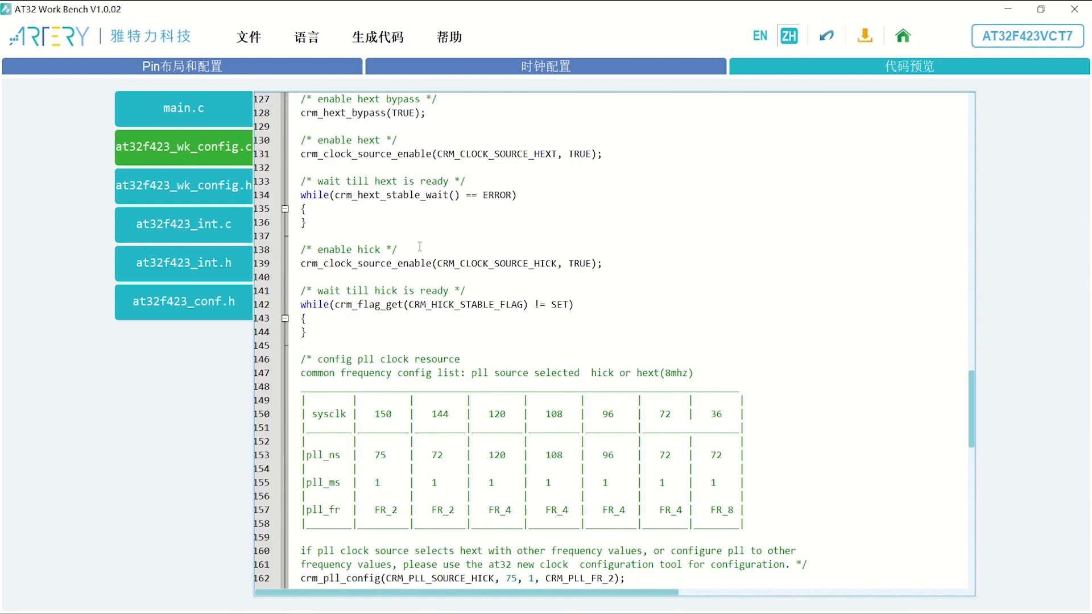
{"action": "scroll", "coordinate": [420, 241], "scroll_direction": "down", "scroll_amount": 6}
- Fold all code blocks of at32f423_wk_config.c (折叠全部), unfold them all (展开全部) and look through the code
{"action": "right_click", "coordinate": [455, 245]}
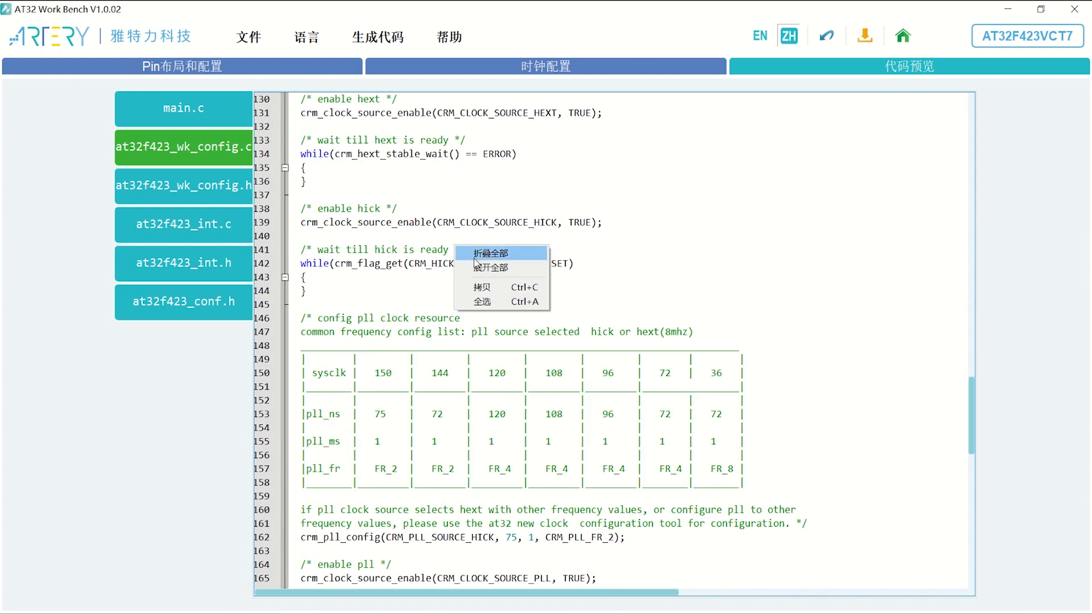
{"action": "left_click", "coordinate": [481, 253]}
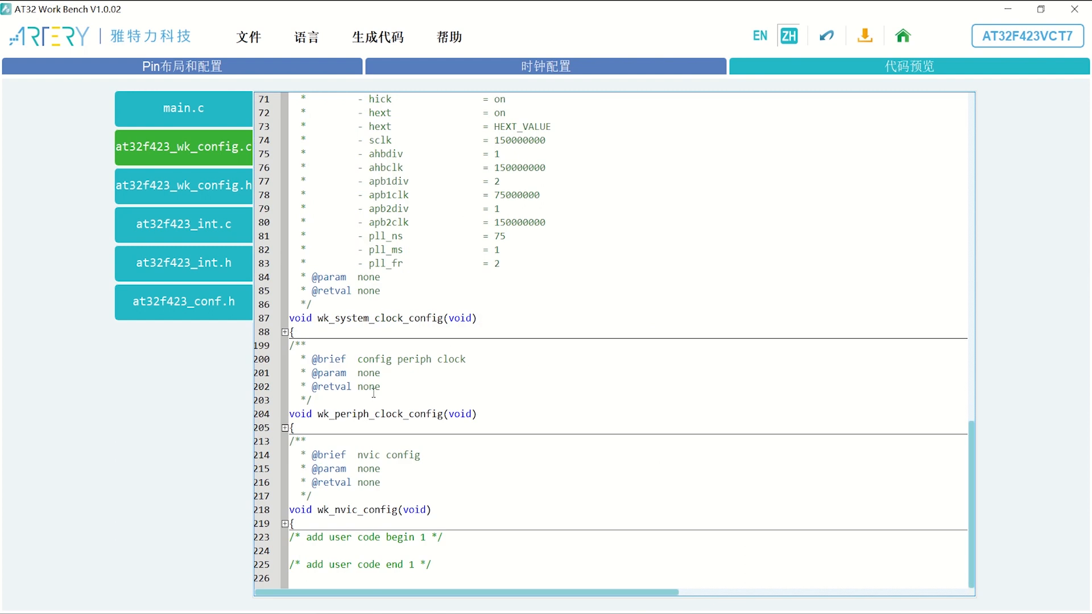
{"action": "left_click", "coordinate": [497, 283]}
{"action": "right_click", "coordinate": [489, 280]}
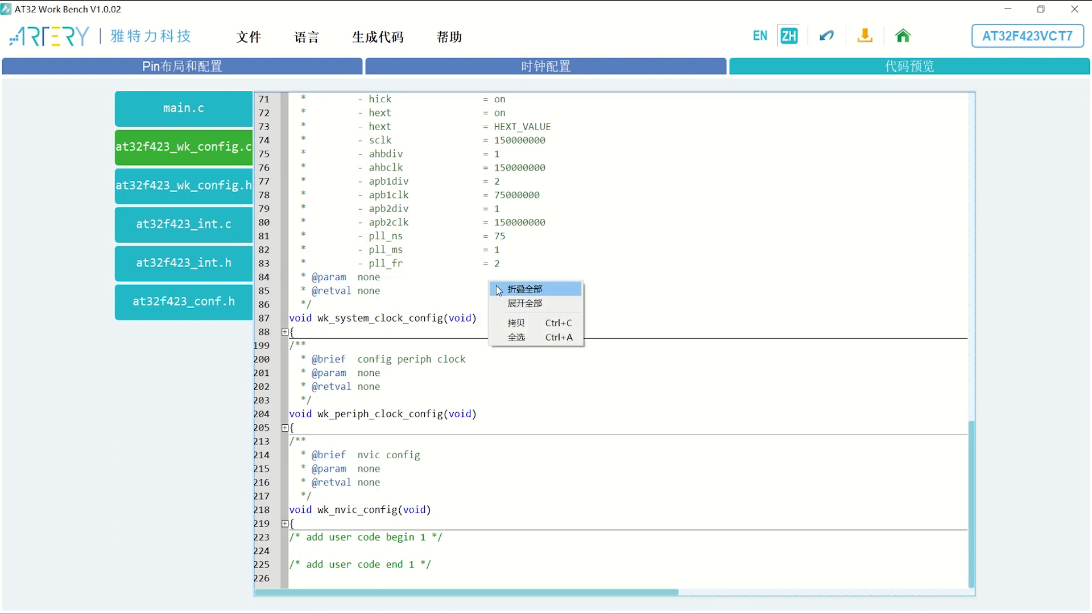
{"action": "left_click", "coordinate": [523, 303]}
{"action": "scroll", "coordinate": [322, 408], "scroll_direction": "down", "scroll_amount": 10}
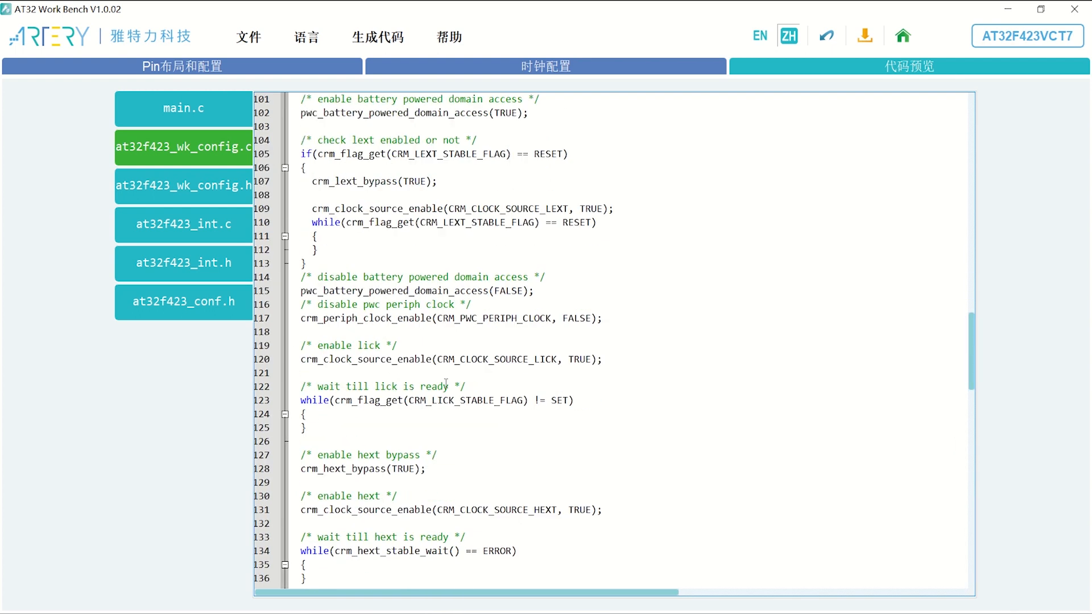
{"action": "scroll", "coordinate": [451, 337], "scroll_direction": "up", "scroll_amount": 13}
{"action": "scroll", "coordinate": [451, 337], "scroll_direction": "up", "scroll_amount": 19}
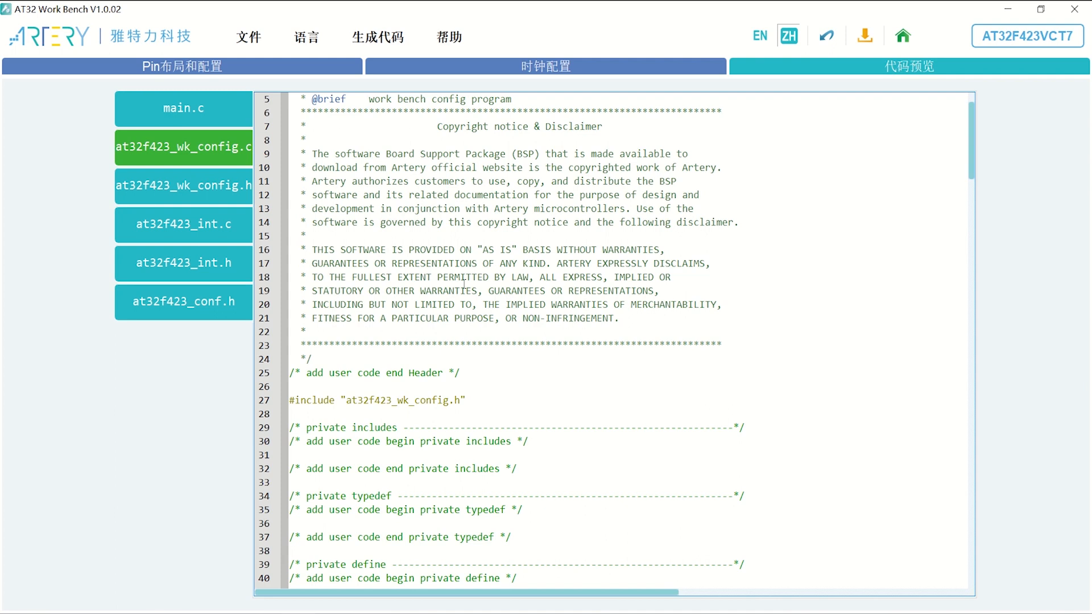
- Enable channel IN1 of the ADC1 peripheral, review its parameters and collapse all parameter groups
{"action": "left_click", "coordinate": [176, 68]}
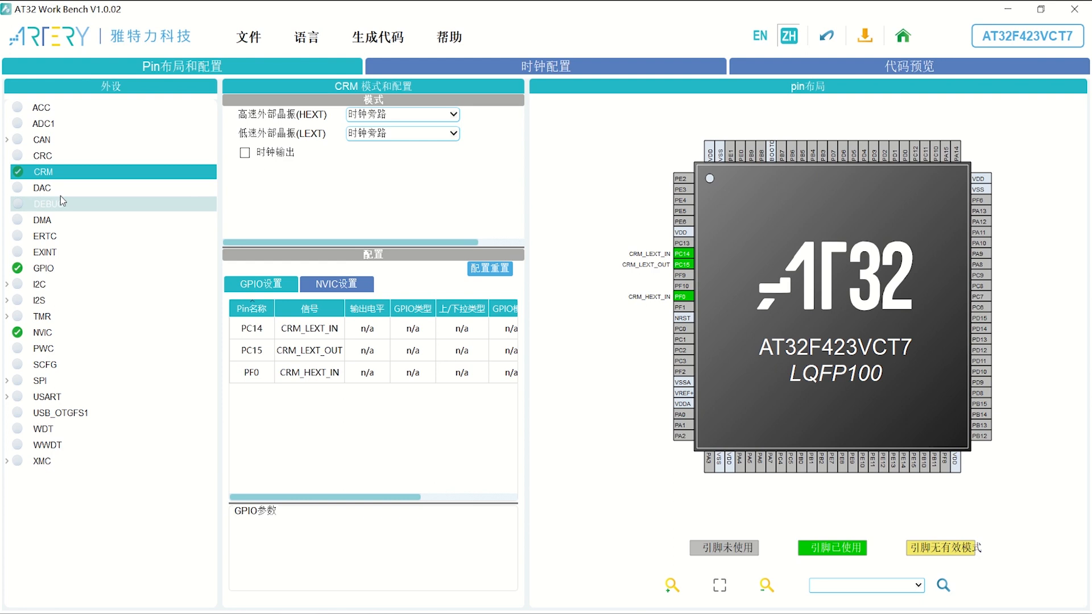
{"action": "left_click", "coordinate": [64, 123]}
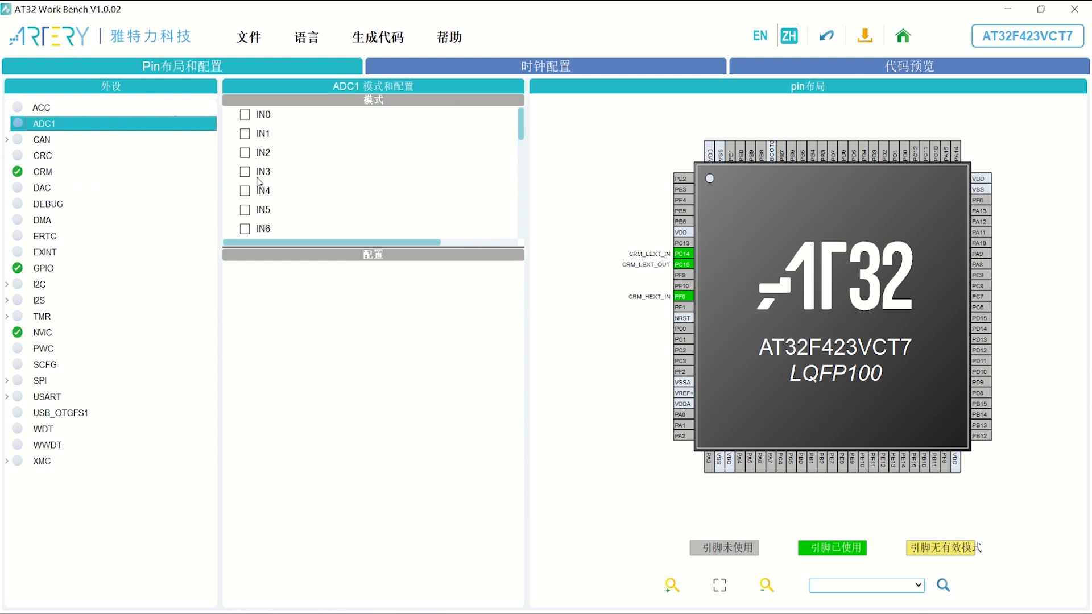
{"action": "left_click", "coordinate": [245, 134]}
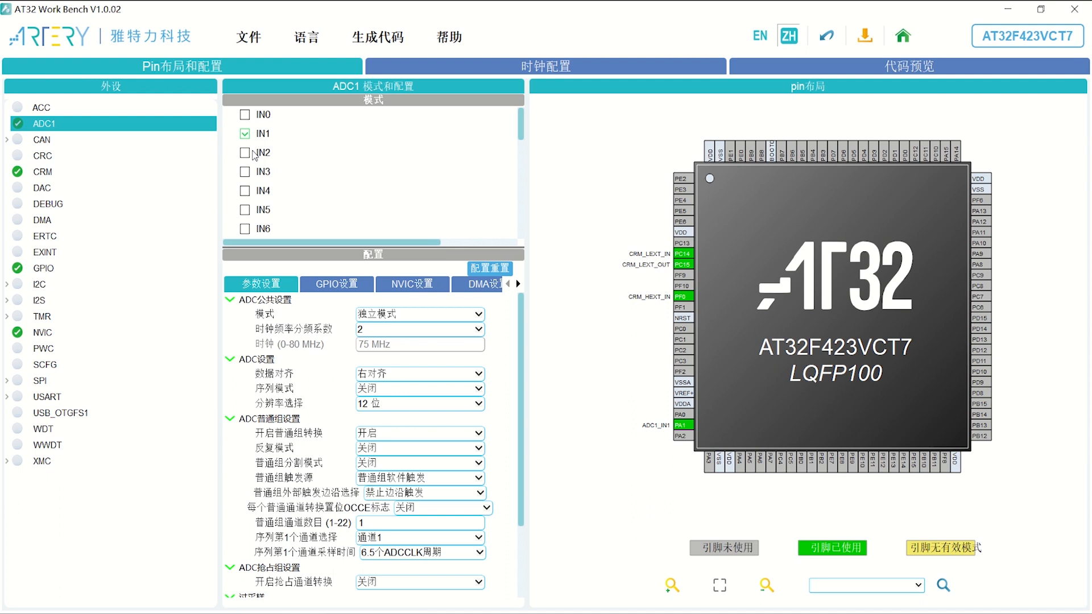
{"action": "scroll", "coordinate": [345, 502], "scroll_direction": "down", "scroll_amount": 3}
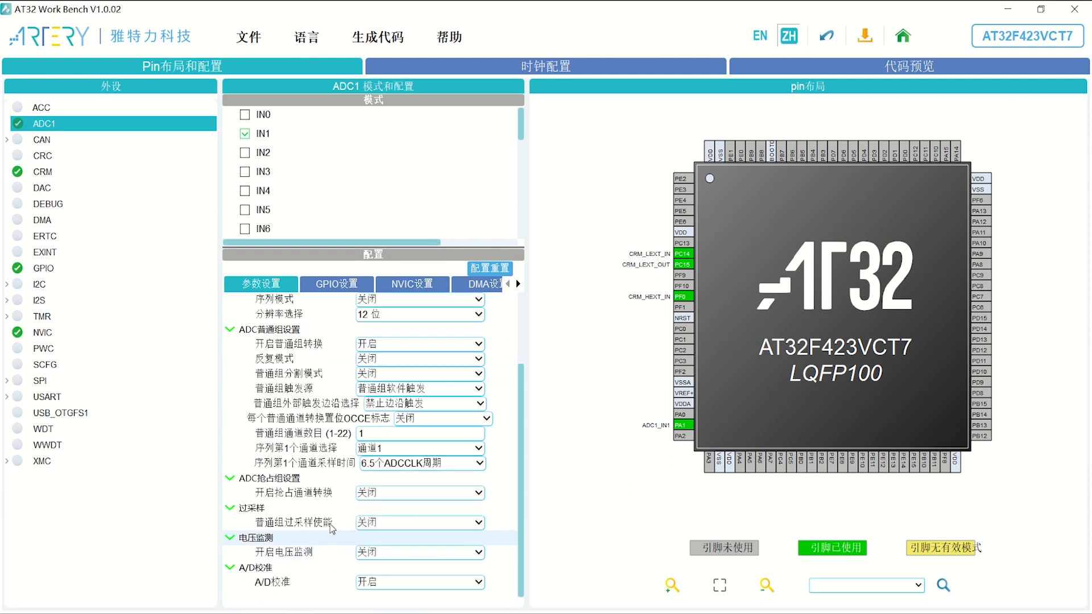
{"action": "scroll", "coordinate": [344, 502], "scroll_direction": "up", "scroll_amount": 3}
{"action": "right_click", "coordinate": [242, 387]}
{"action": "left_click", "coordinate": [267, 403]}
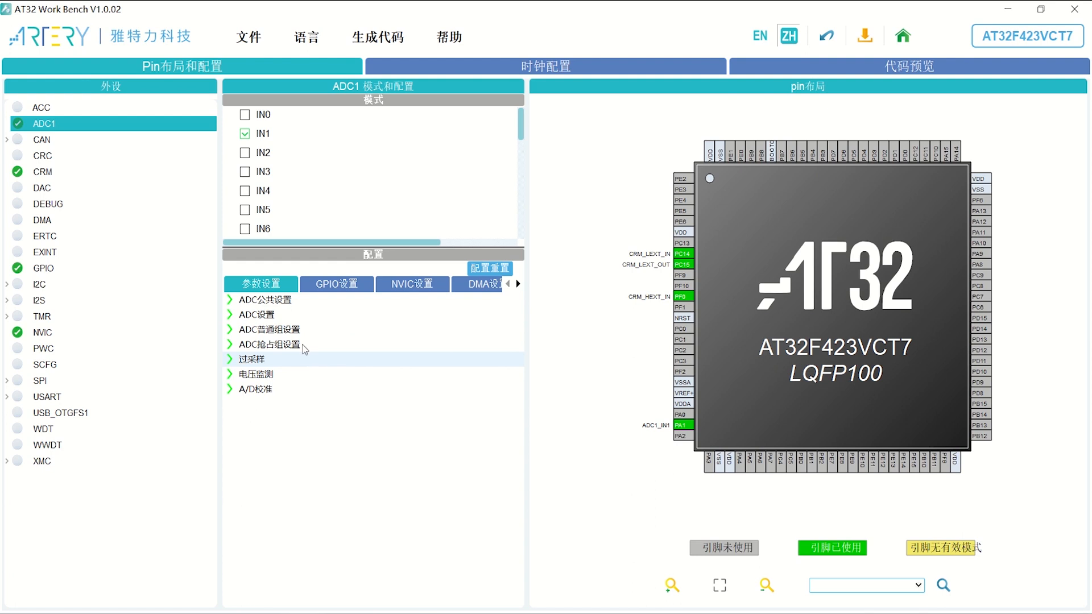
- Enable channels IN3, IN5 and IN9 of ADC1 and show the functions available for pin PA5
{"action": "left_click", "coordinate": [244, 171]}
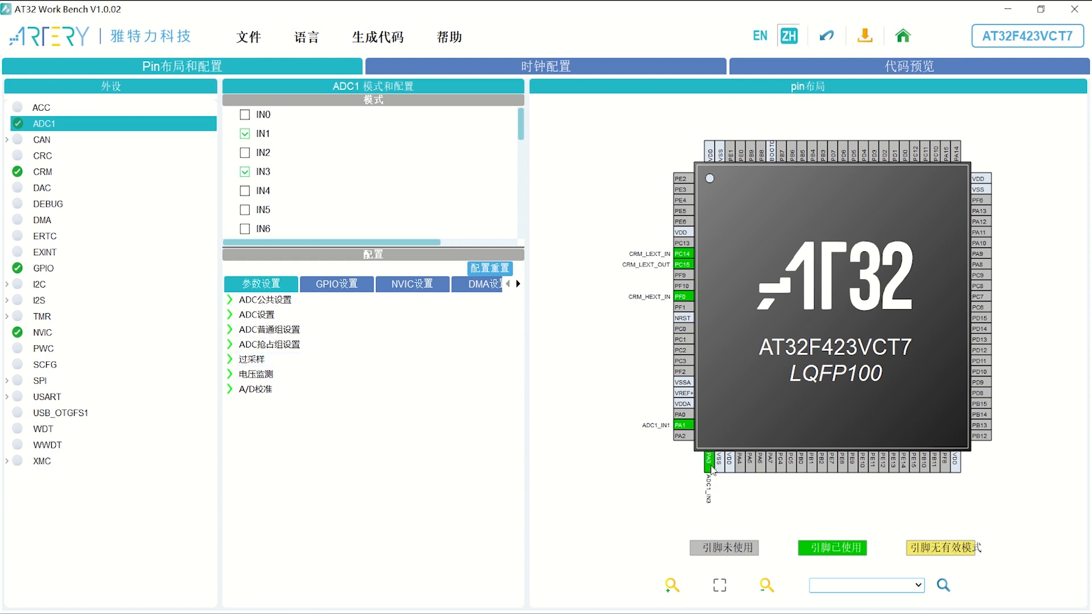
{"action": "left_click", "coordinate": [245, 210]}
{"action": "scroll", "coordinate": [263, 221], "scroll_direction": "down", "scroll_amount": 3}
{"action": "left_click", "coordinate": [244, 214]}
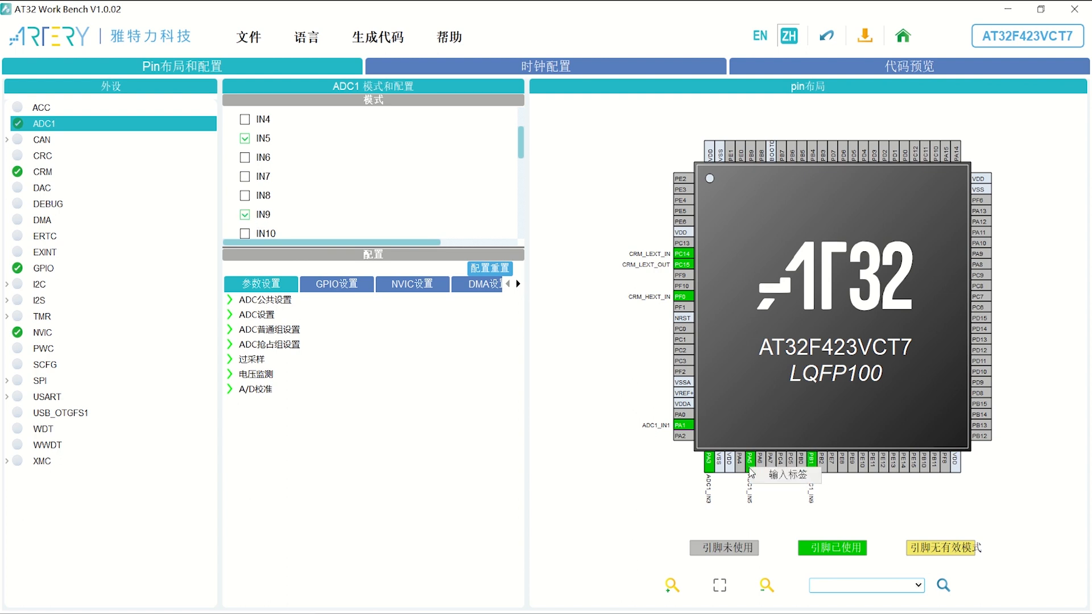
{"action": "left_click", "coordinate": [750, 467]}
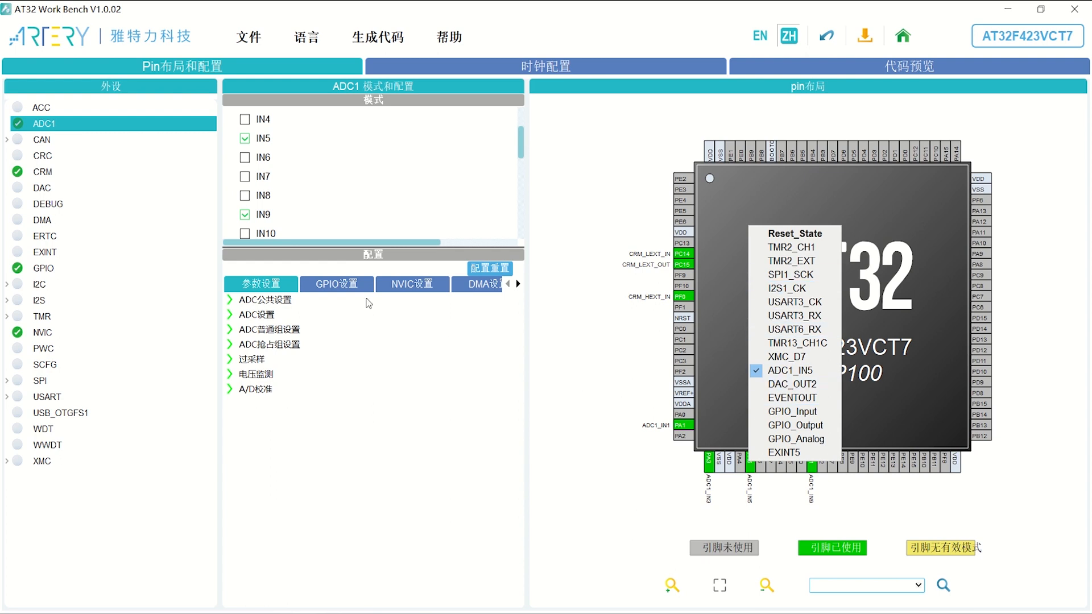
- Set the label (标签) of pin PA1 (ADC1_IN1) to Motor_in in the ADC1 GPIO settings and check it on the pin layout
{"action": "left_click", "coordinate": [348, 290]}
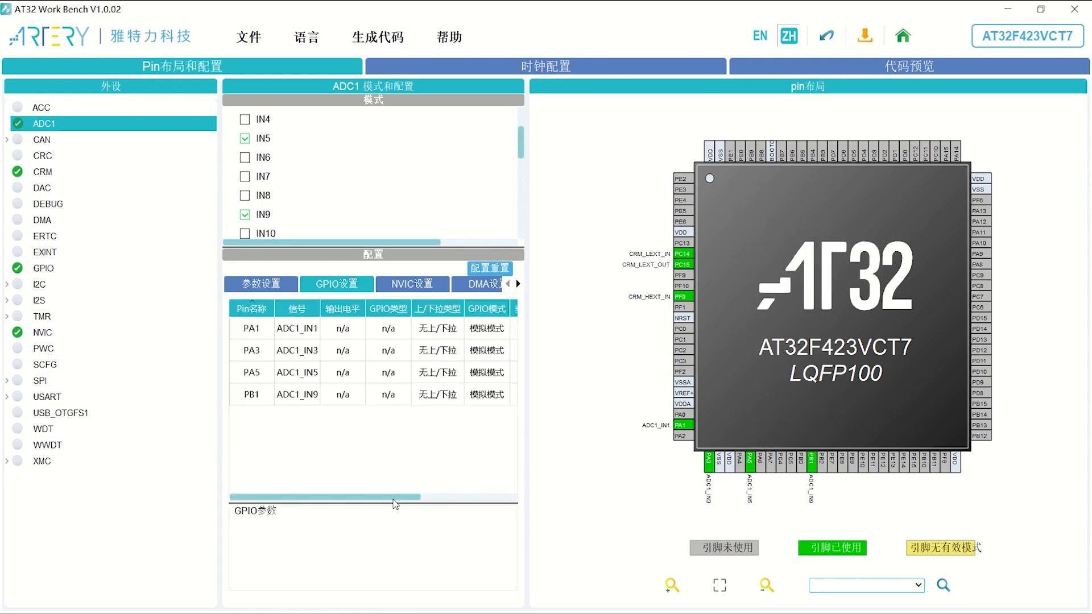
{"action": "left_click", "coordinate": [372, 337]}
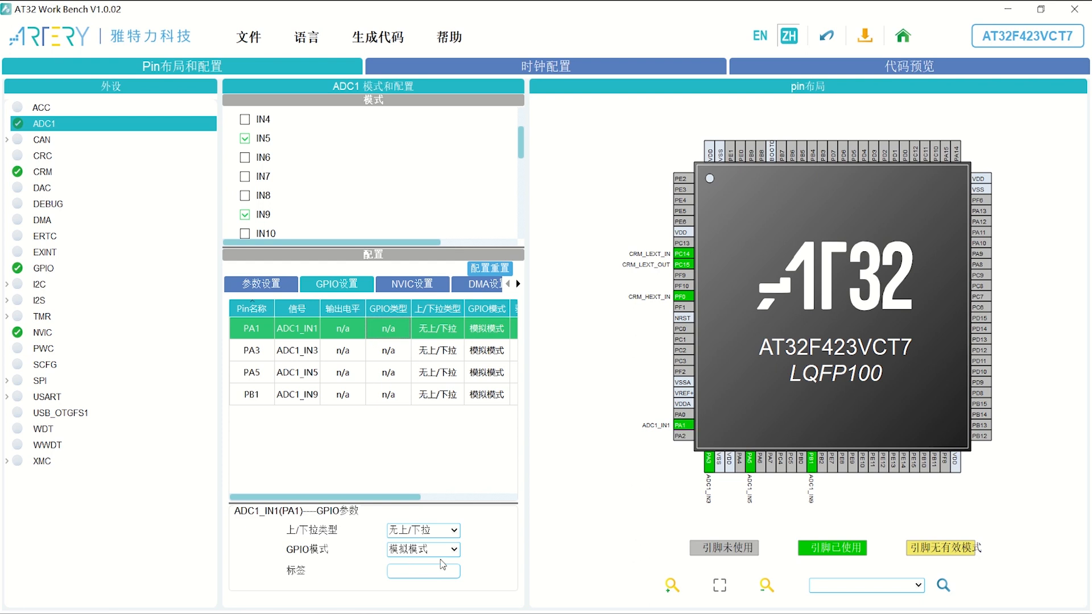
{"action": "left_click", "coordinate": [414, 570]}
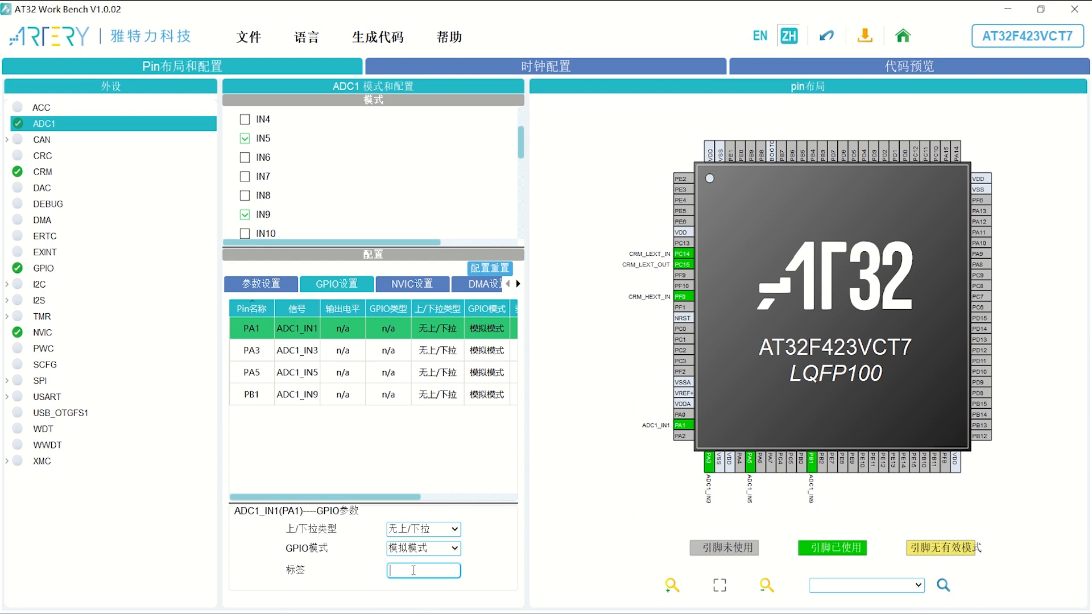
{"action": "type", "text": "Motor"}
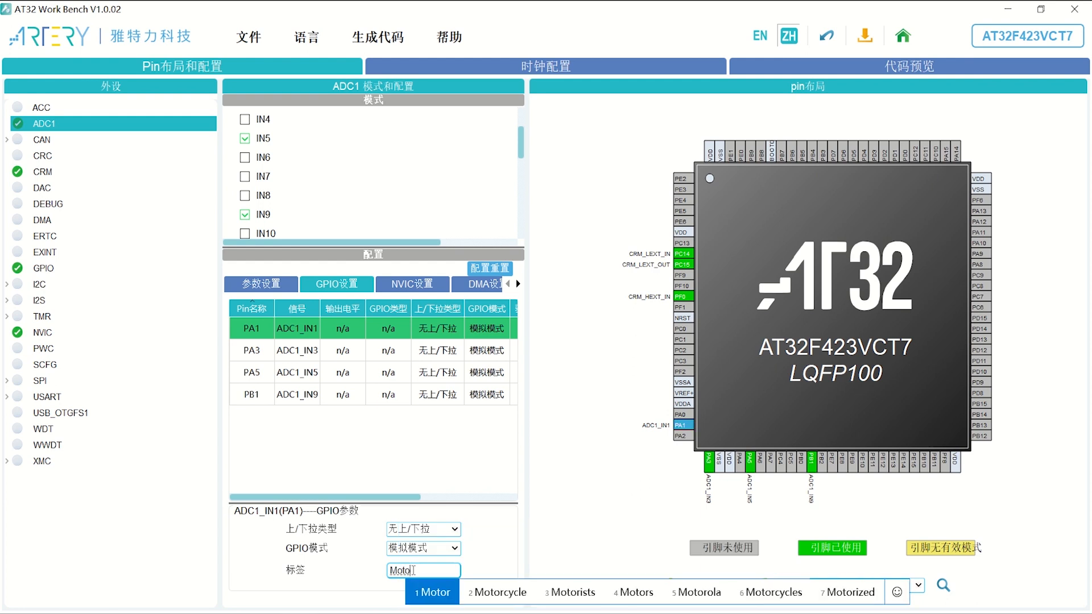
{"action": "type", "text": "_"}
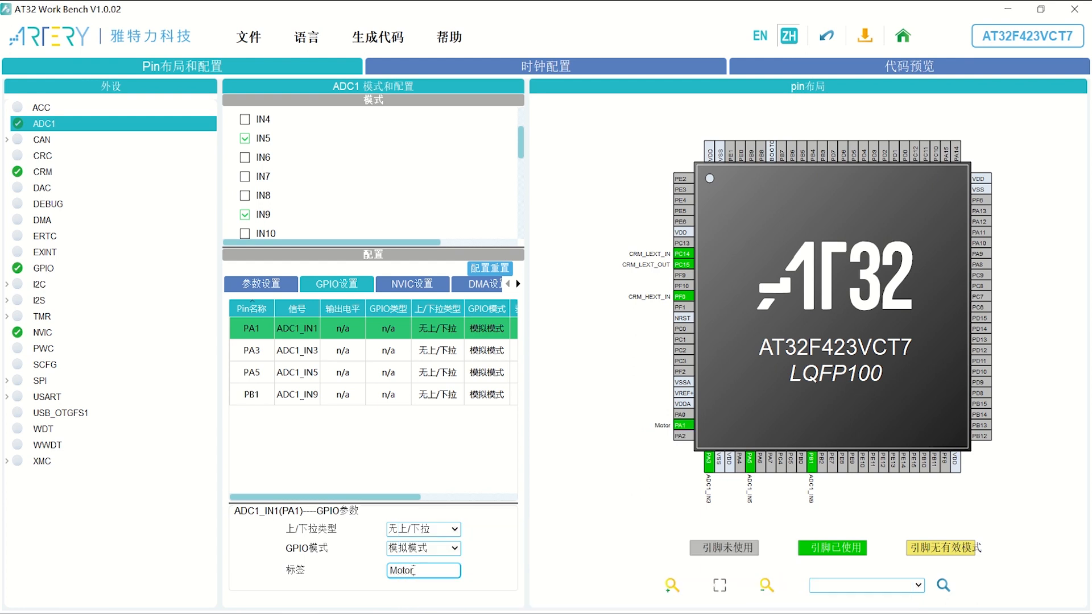
{"action": "type", "text": "in"}
{"action": "double_click", "coordinate": [431, 571]}
{"action": "scroll", "coordinate": [628, 442], "scroll_direction": "up", "scroll_amount": 2}
{"action": "scroll", "coordinate": [628, 442], "scroll_direction": "up", "scroll_amount": 2}
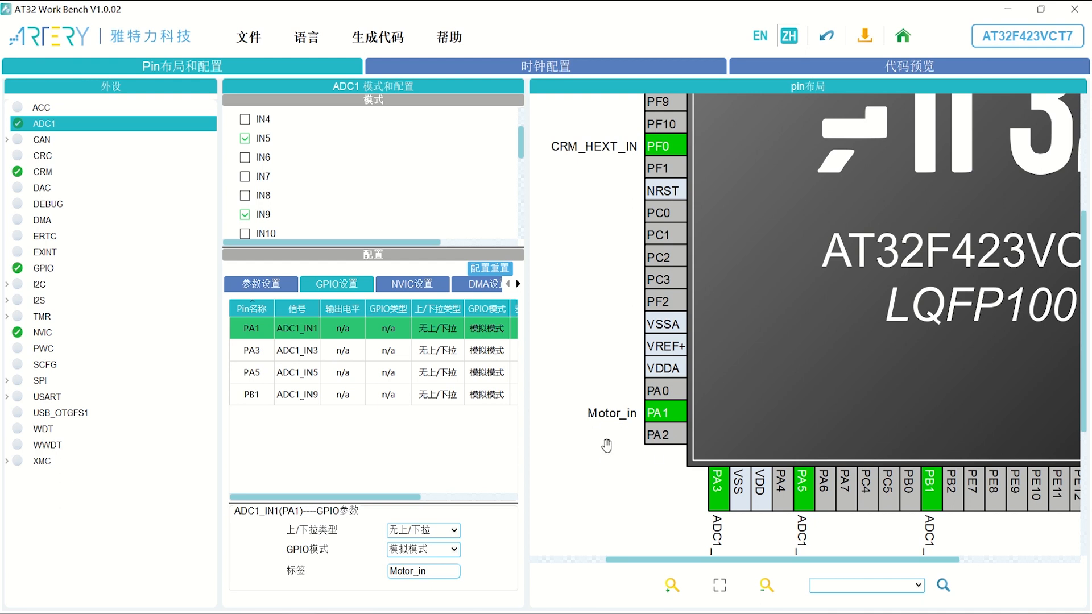
{"action": "left_click_drag", "start_coordinate": [610, 436], "coordinate": [633, 450]}
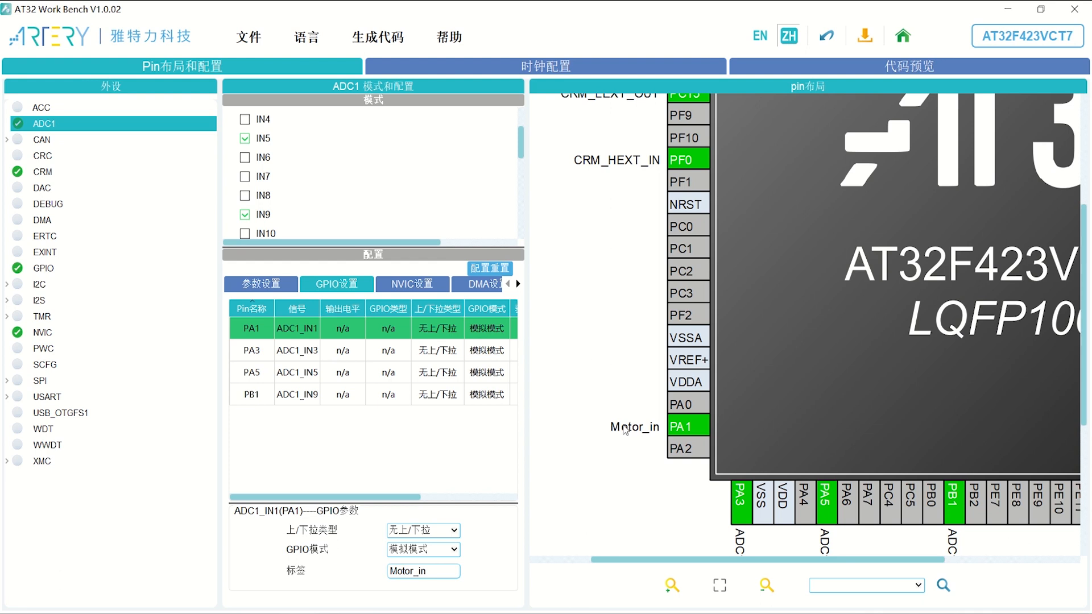
- Preview at32f423_wk_config.h and examine the private defines Motor_in_PIN and Motor_in_GPIO_PORT
{"action": "left_click", "coordinate": [909, 69]}
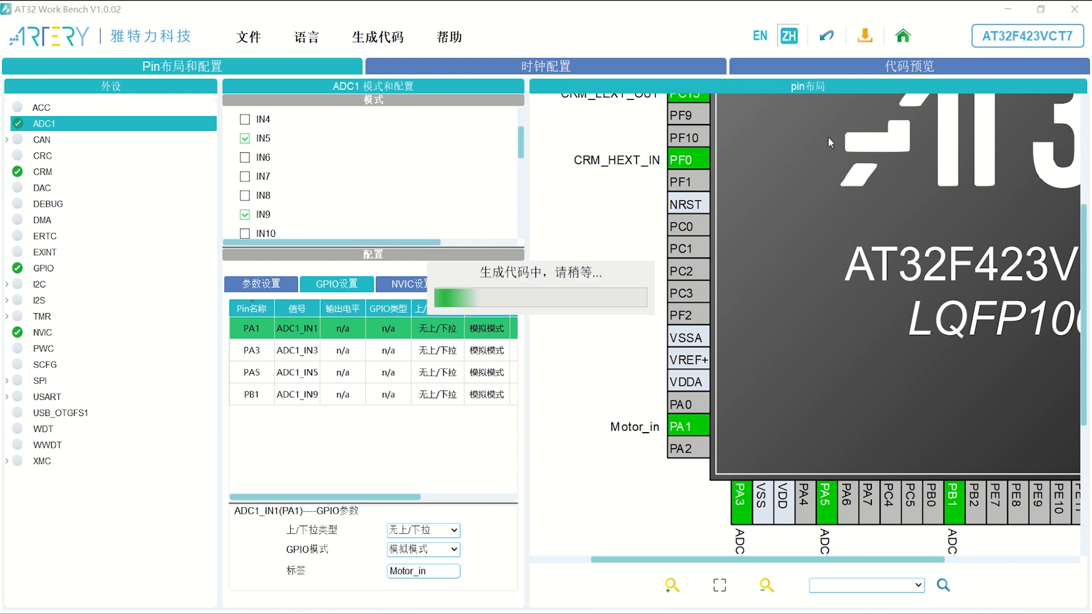
{"action": "left_click", "coordinate": [234, 198]}
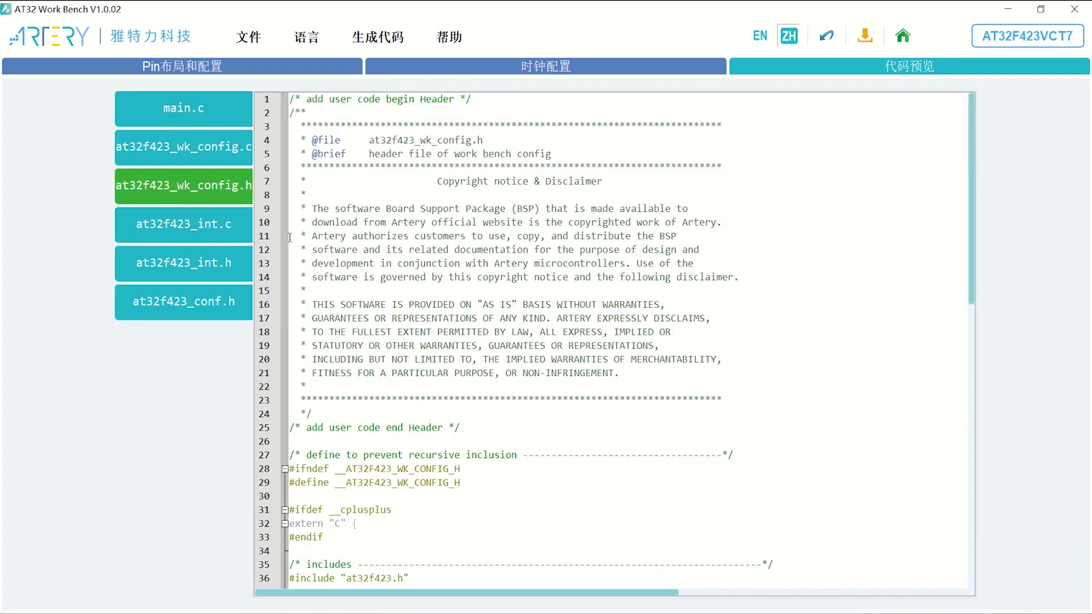
{"action": "scroll", "coordinate": [525, 341], "scroll_direction": "down", "scroll_amount": 13}
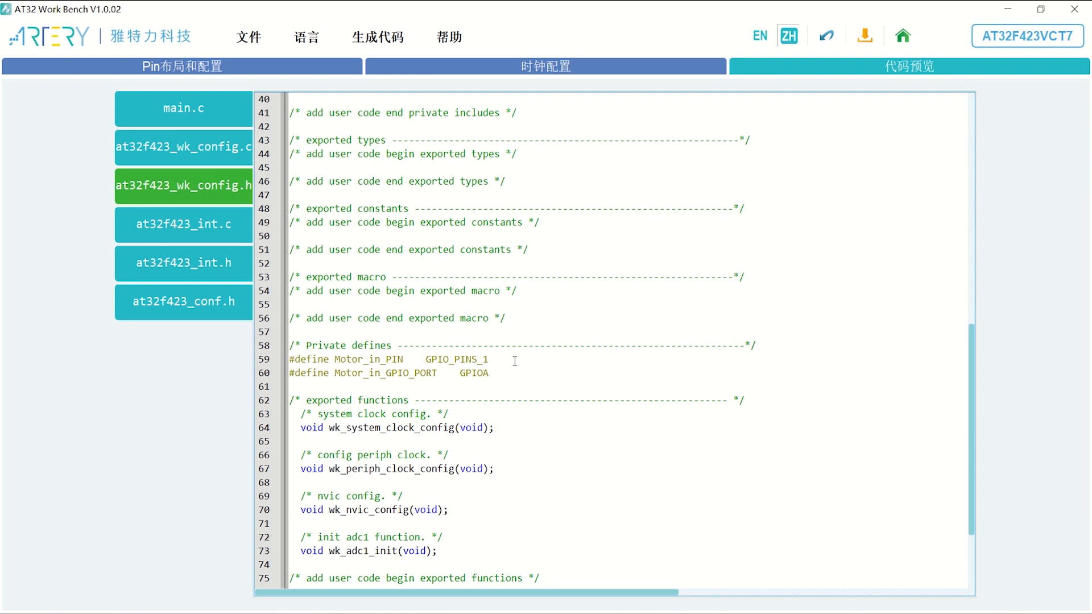
{"action": "double_click", "coordinate": [379, 359]}
{"action": "double_click", "coordinate": [391, 373]}
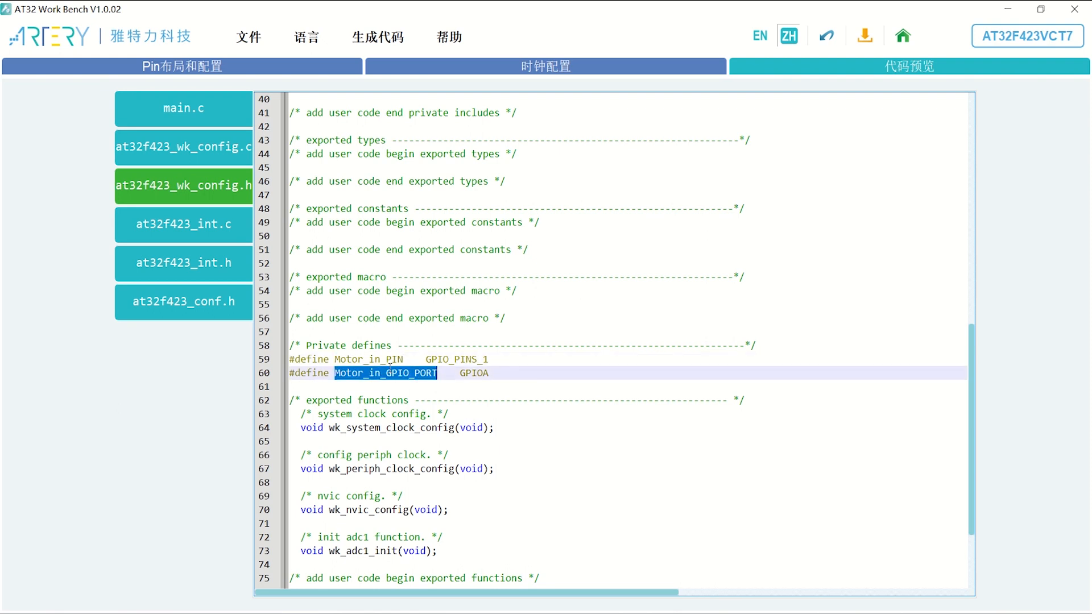
- Highlight the Motor_in_PIN and Motor_in_GPIO_PORT macro names on lines 59 and 60 of the header preview
{"action": "left_click", "coordinate": [360, 365]}
{"action": "double_click", "coordinate": [381, 374]}
{"action": "double_click", "coordinate": [364, 360]}
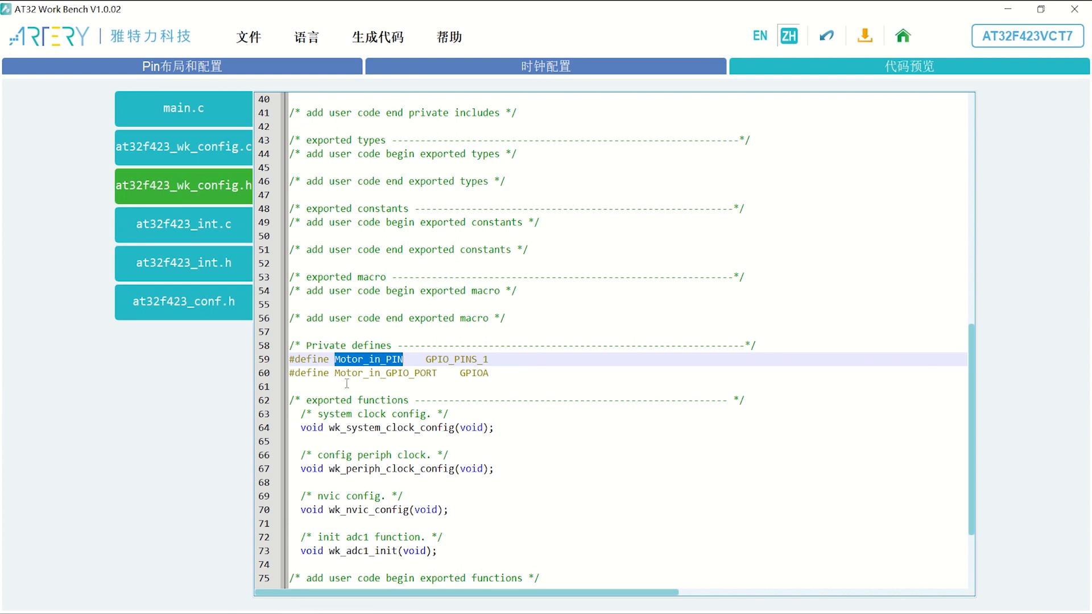
{"action": "double_click", "coordinate": [378, 372]}
{"action": "left_click", "coordinate": [371, 360]}
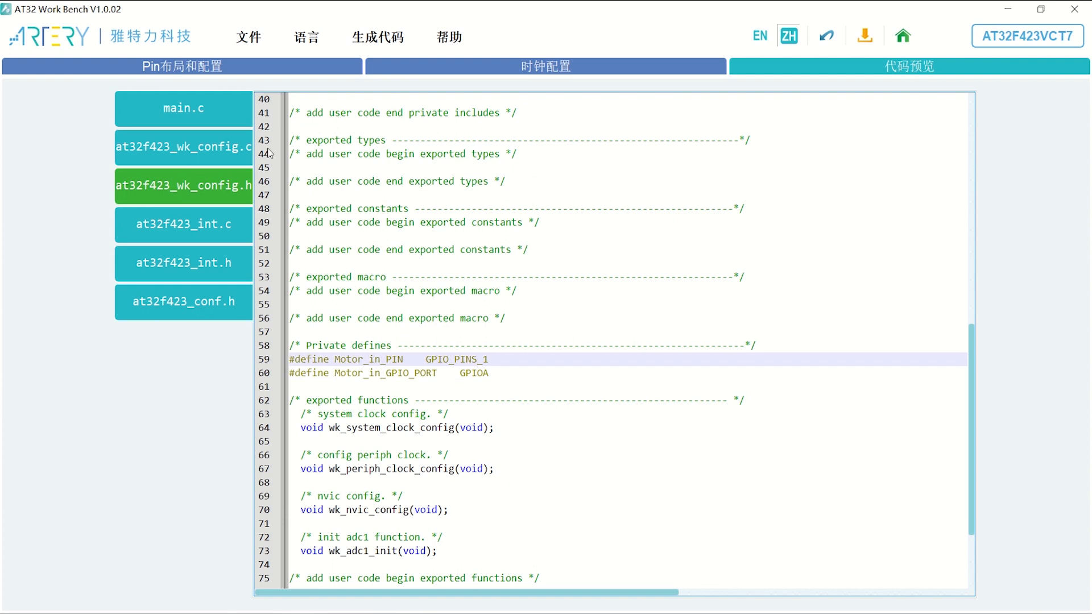
- Return to the pin layout and configuration and locate the ADC1_IN1 signal's pin PA1 on the chip drawing
{"action": "left_click", "coordinate": [248, 67]}
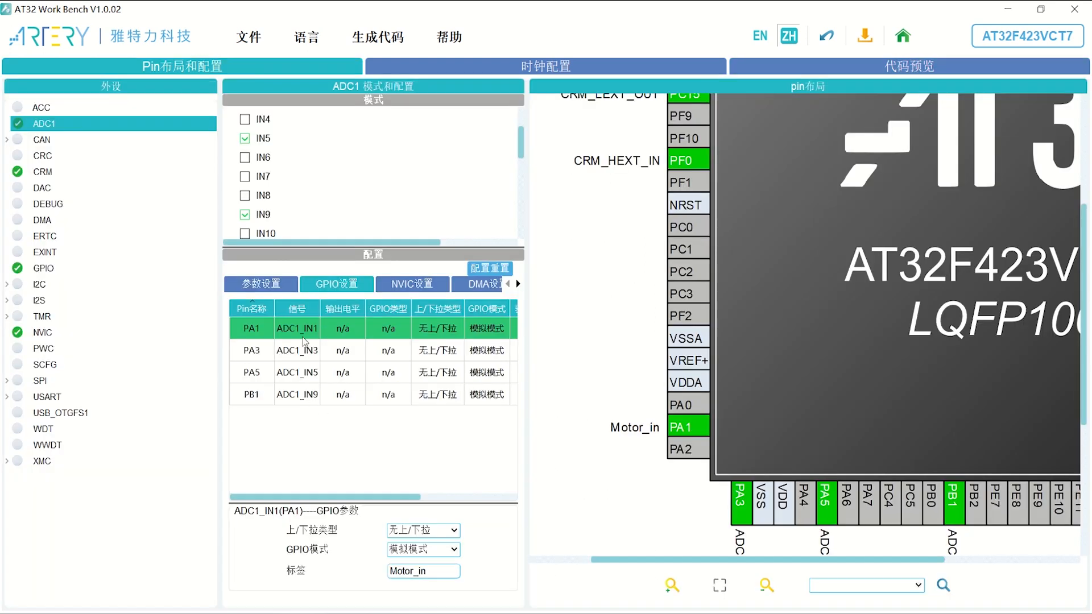
{"action": "left_click", "coordinate": [260, 310]}
{"action": "left_click", "coordinate": [260, 310]}
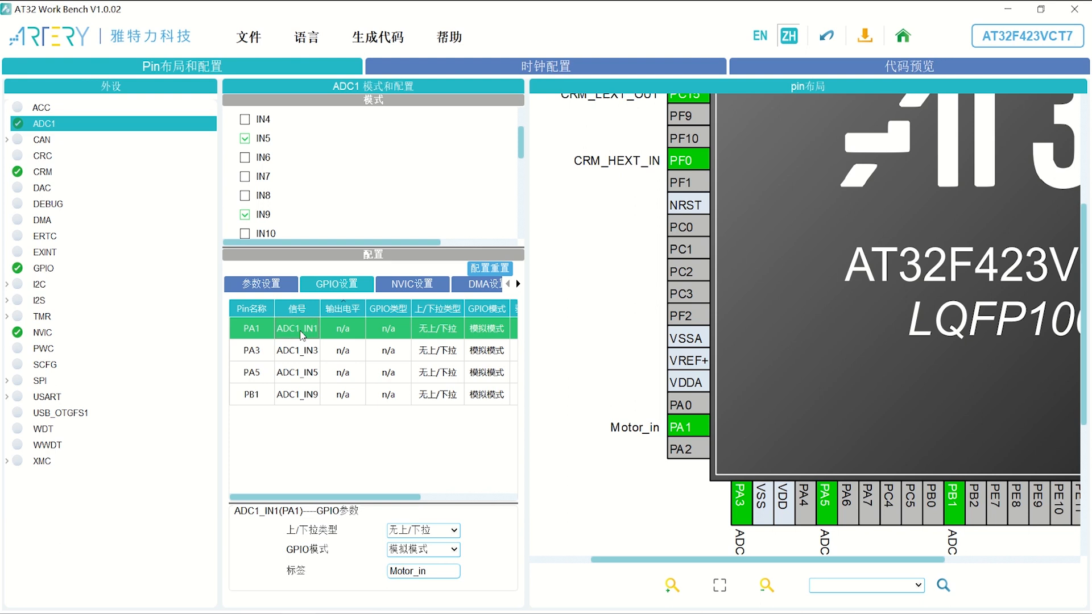
{"action": "left_click", "coordinate": [302, 336]}
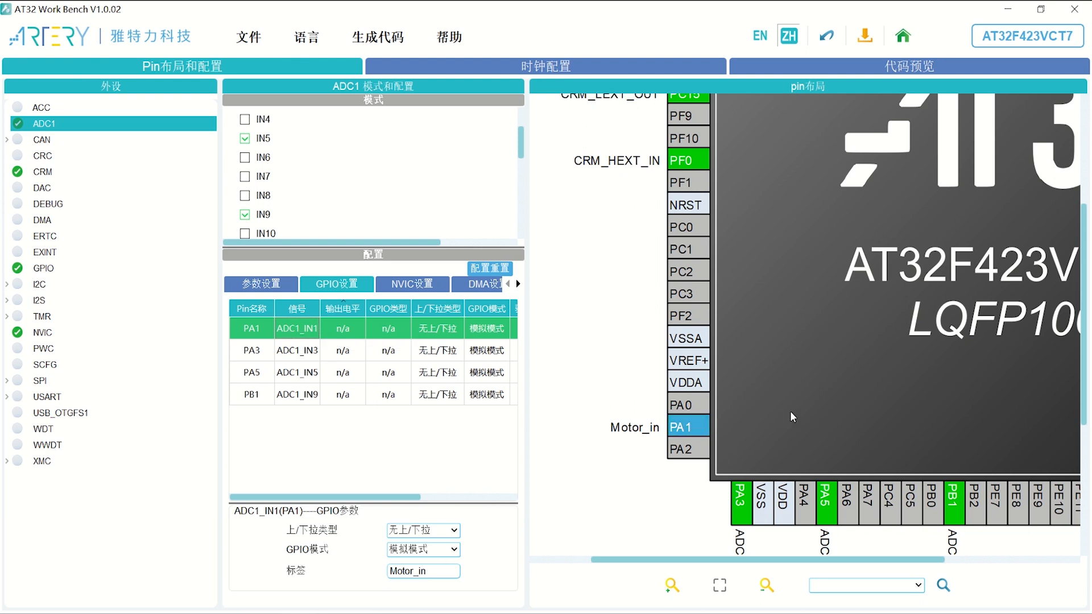
{"action": "scroll", "coordinate": [785, 417], "scroll_direction": "down", "scroll_amount": 2}
{"action": "left_click_drag", "start_coordinate": [825, 385], "coordinate": [813, 437]}
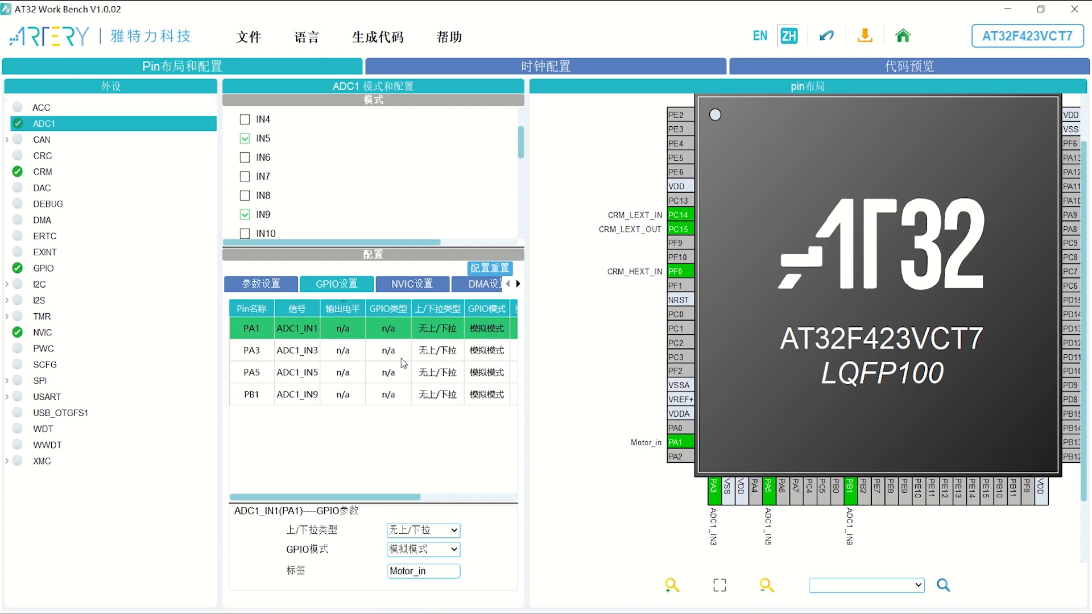
- Query (查询) the ADC1_IN1 signal from the GPIO settings to highlight its pins on the chip layout
{"action": "right_click", "coordinate": [295, 331]}
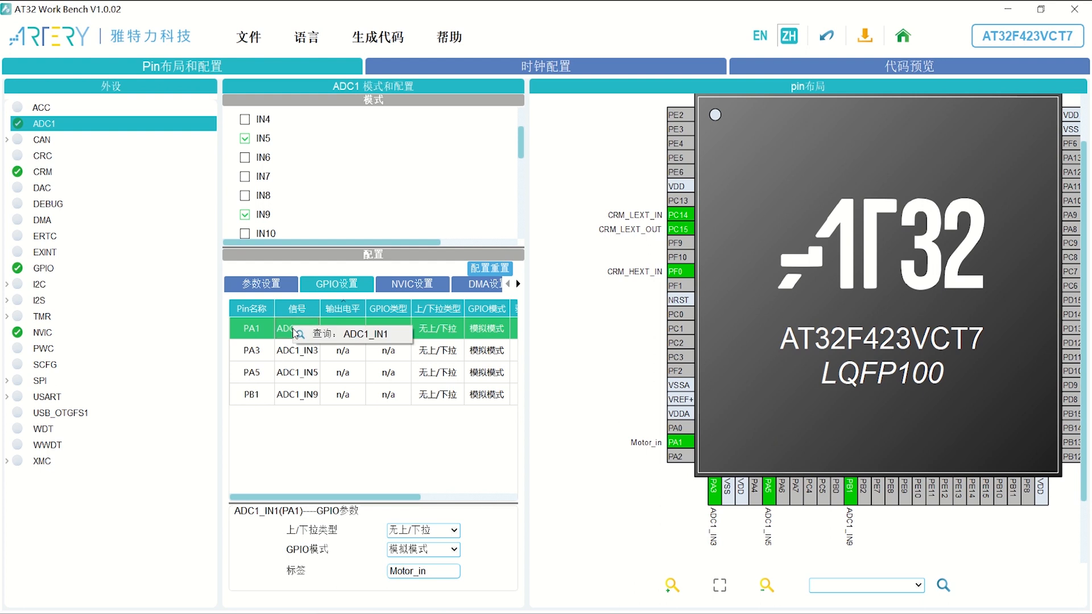
{"action": "left_click", "coordinate": [322, 334]}
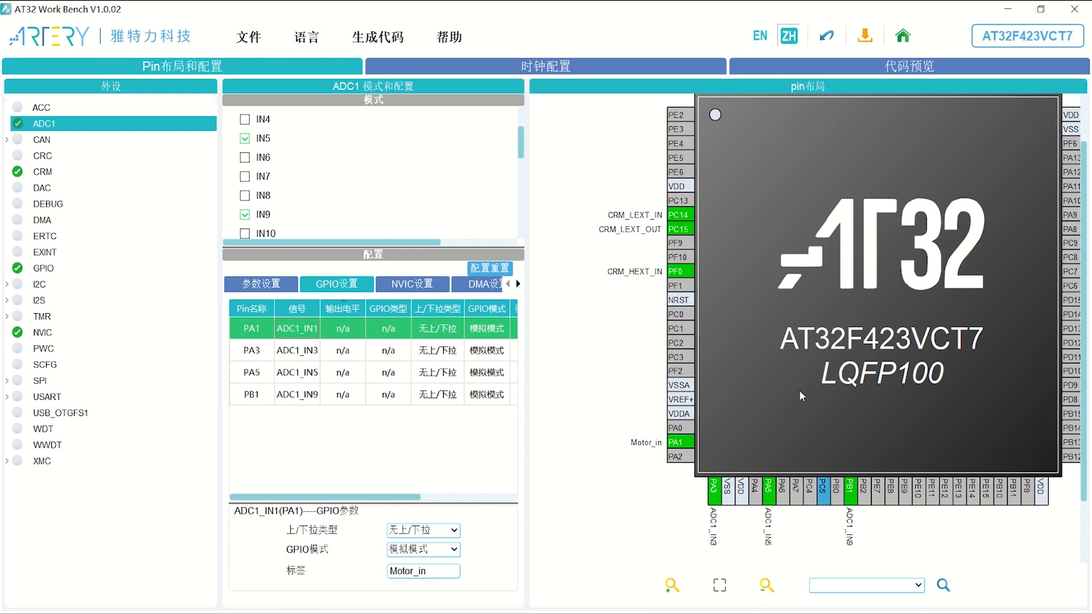
{"action": "scroll", "coordinate": [891, 358], "scroll_direction": "down", "scroll_amount": 1}
{"action": "left_click_drag", "start_coordinate": [890, 359], "coordinate": [886, 380]}
{"action": "left_click_drag", "start_coordinate": [766, 372], "coordinate": [748, 305]}
{"action": "right_click", "coordinate": [310, 334]}
{"action": "left_click", "coordinate": [313, 338]}
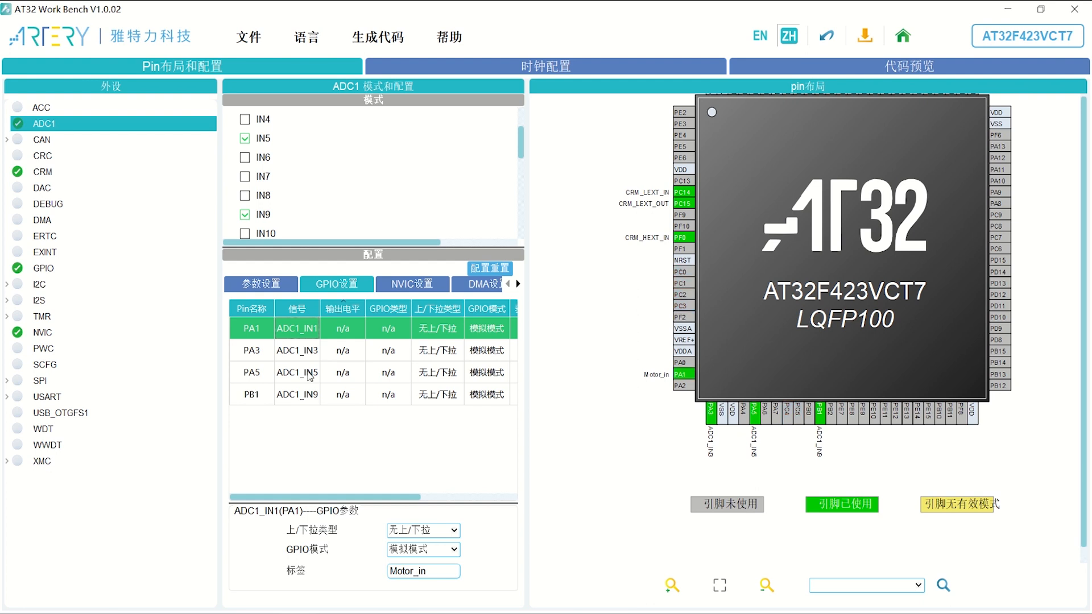
- Search the pin layout's signals for ADC and try out fitting and resizing the chip view
{"action": "scroll", "coordinate": [740, 457], "scroll_direction": "down", "scroll_amount": 1}
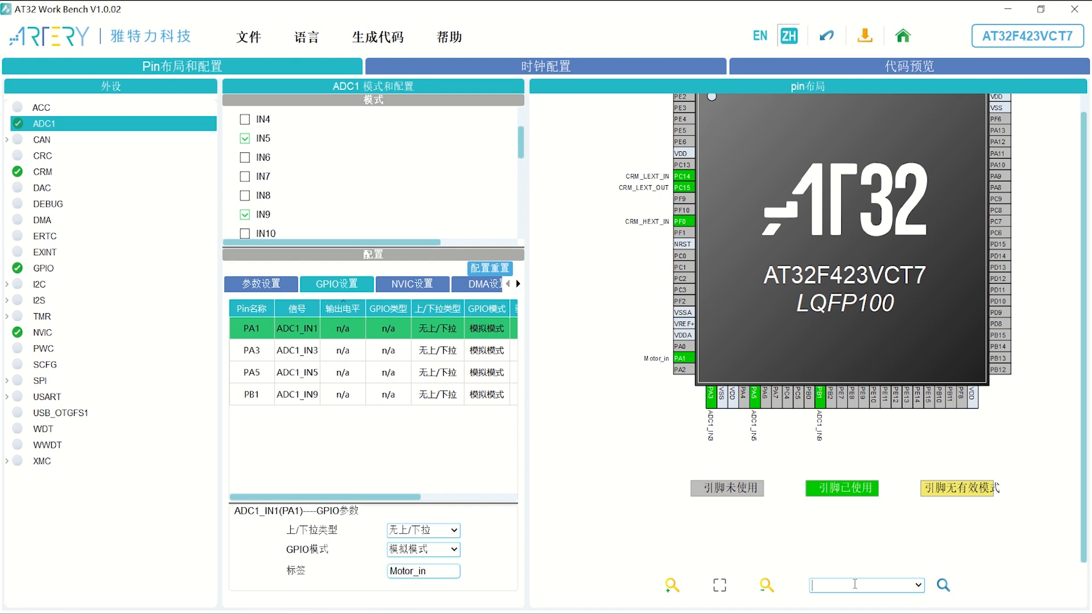
{"action": "type", "text": "ADC"}
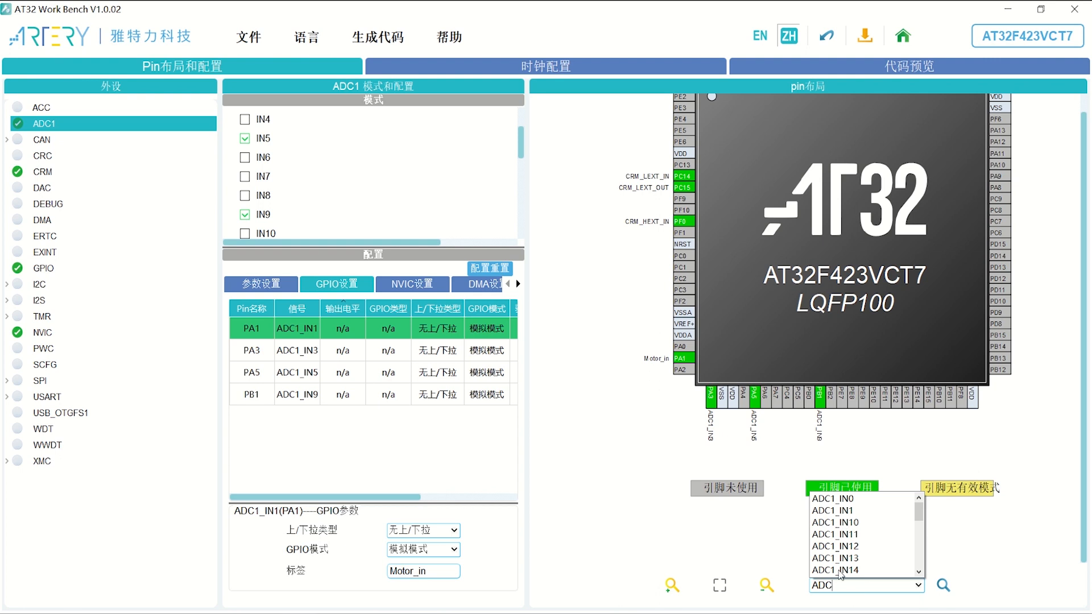
{"action": "key", "text": "Return"}
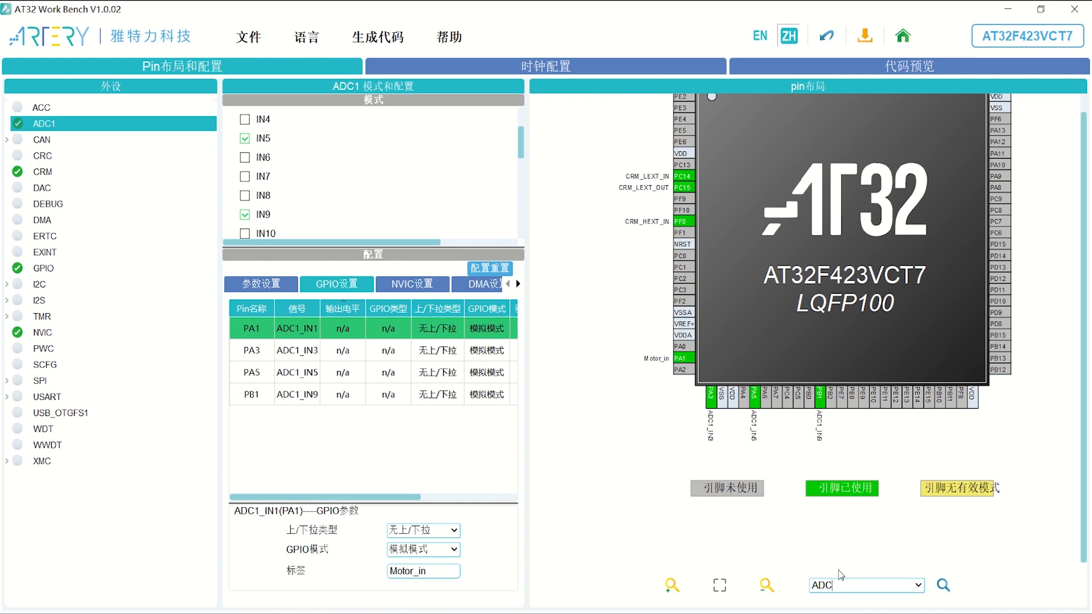
{"action": "left_click", "coordinate": [766, 592]}
{"action": "left_click", "coordinate": [719, 585]}
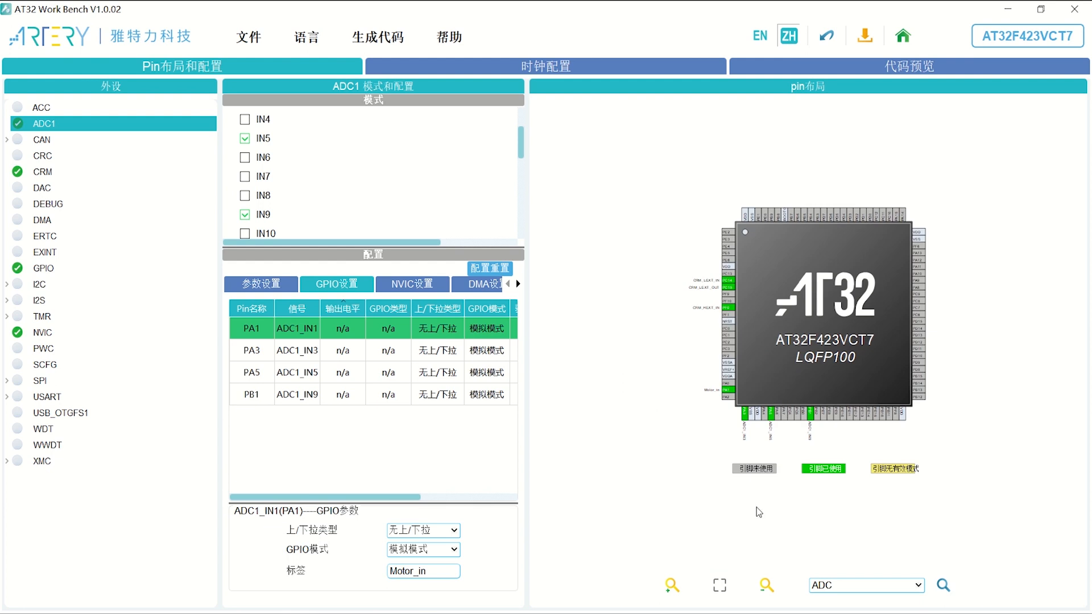
{"action": "scroll", "coordinate": [781, 434], "scroll_direction": "up", "scroll_amount": 3}
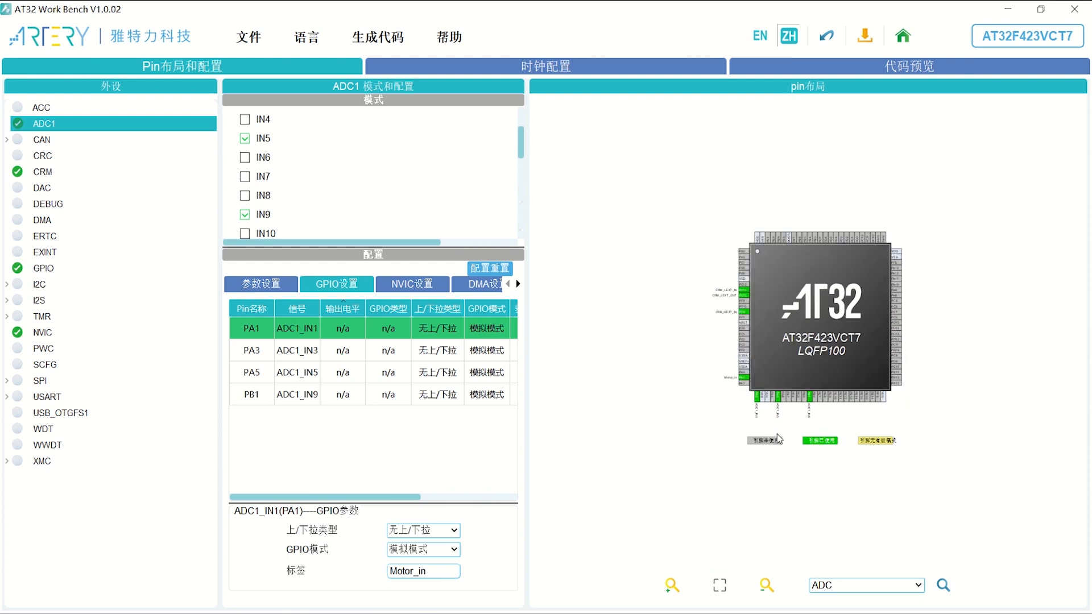
{"action": "scroll", "coordinate": [780, 434], "scroll_direction": "down", "scroll_amount": 2}
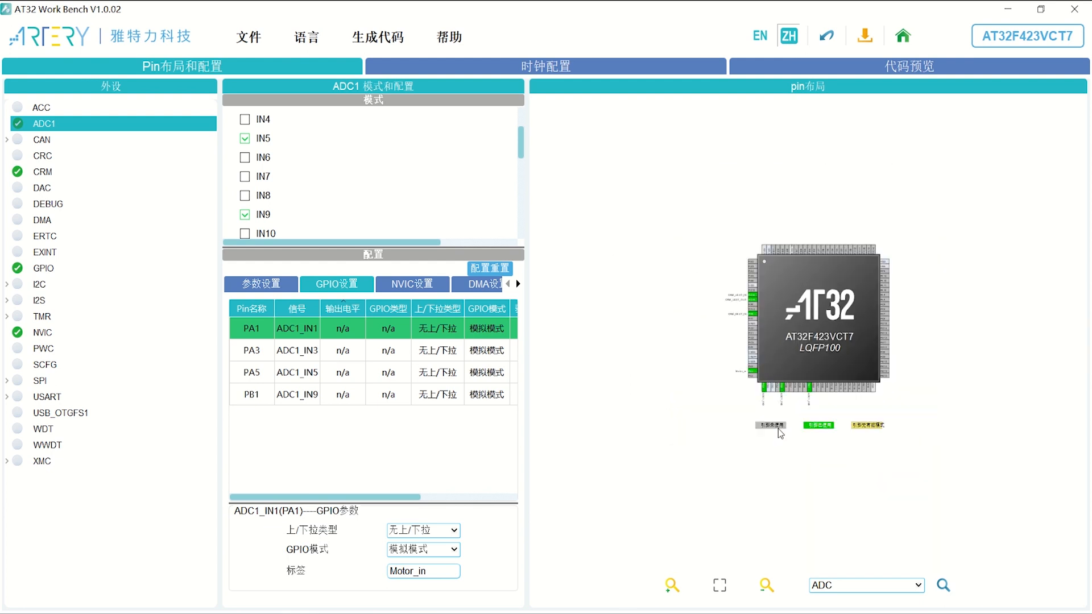
{"action": "scroll", "coordinate": [781, 434], "scroll_direction": "up", "scroll_amount": 3}
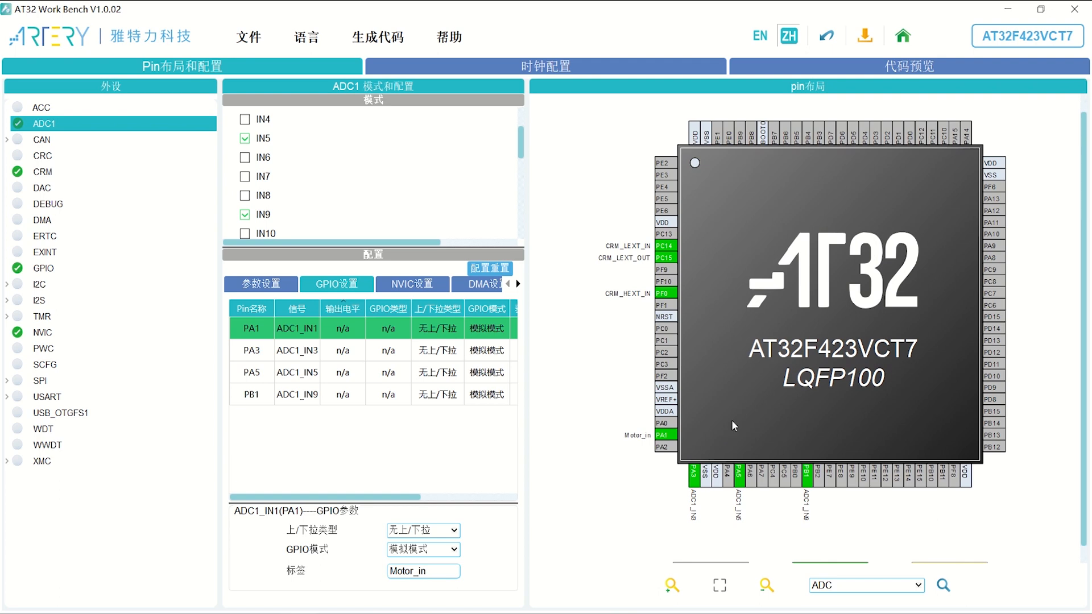
- Show the GPIO parameters of pins PA3 and PA5 and widen the ADC1 configuration area to reveal the label column
{"action": "left_click", "coordinate": [322, 348]}
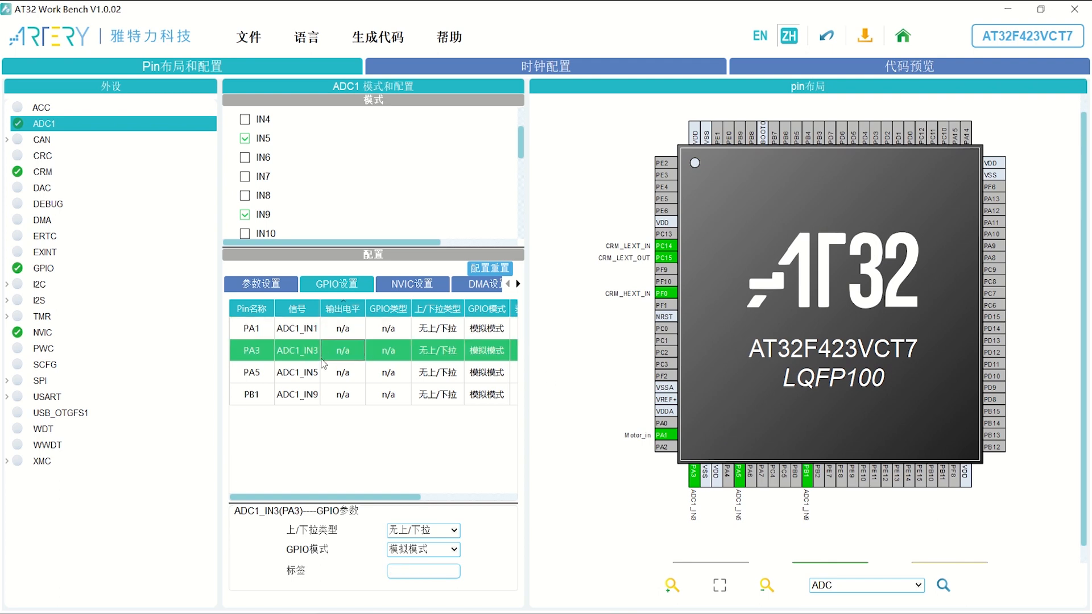
{"action": "left_click", "coordinate": [327, 379]}
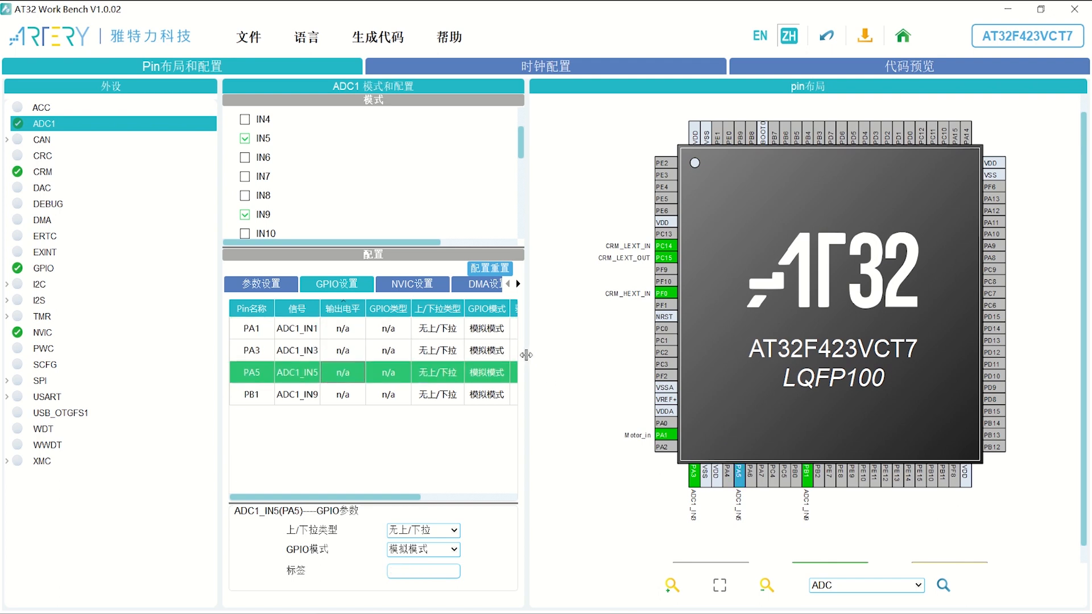
{"action": "left_click_drag", "start_coordinate": [528, 360], "coordinate": [597, 360]}
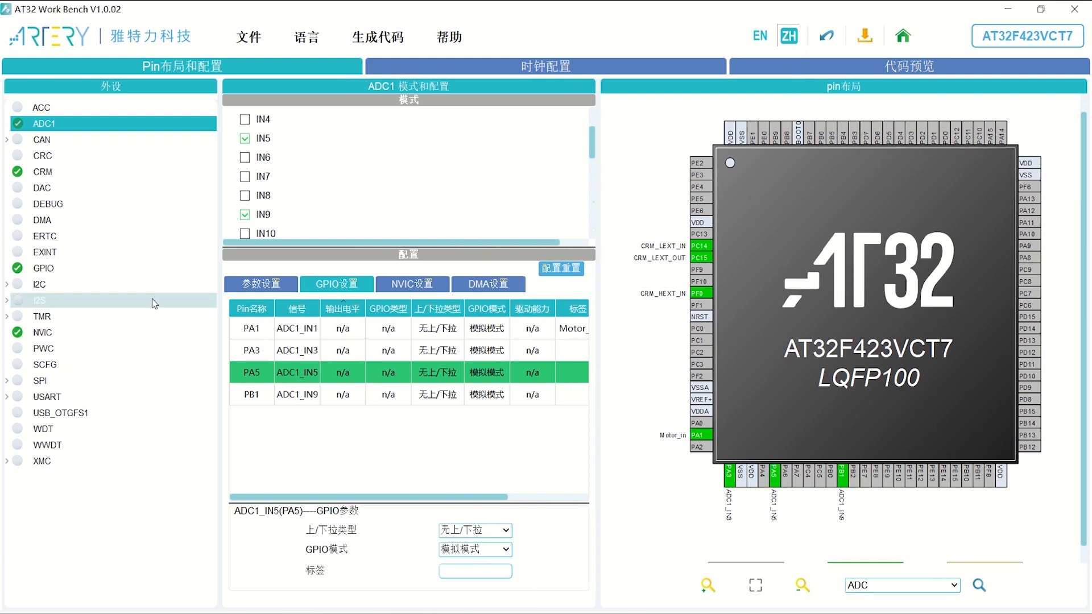
- Enable the CAN1 peripheral and widen its configuration area
{"action": "left_click", "coordinate": [67, 139]}
{"action": "left_click", "coordinate": [67, 156]}
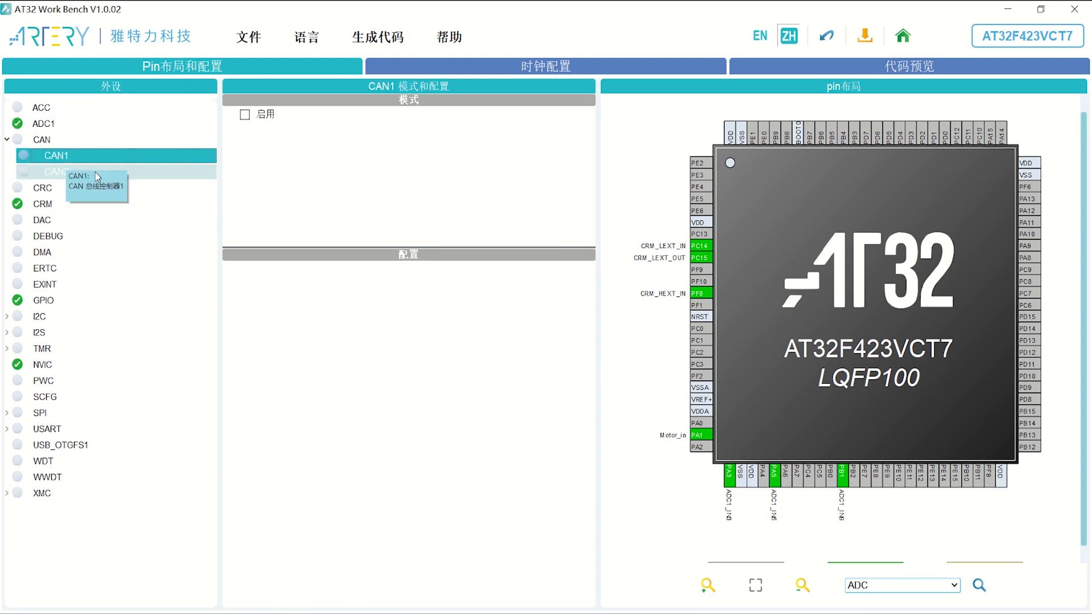
{"action": "left_click", "coordinate": [244, 114]}
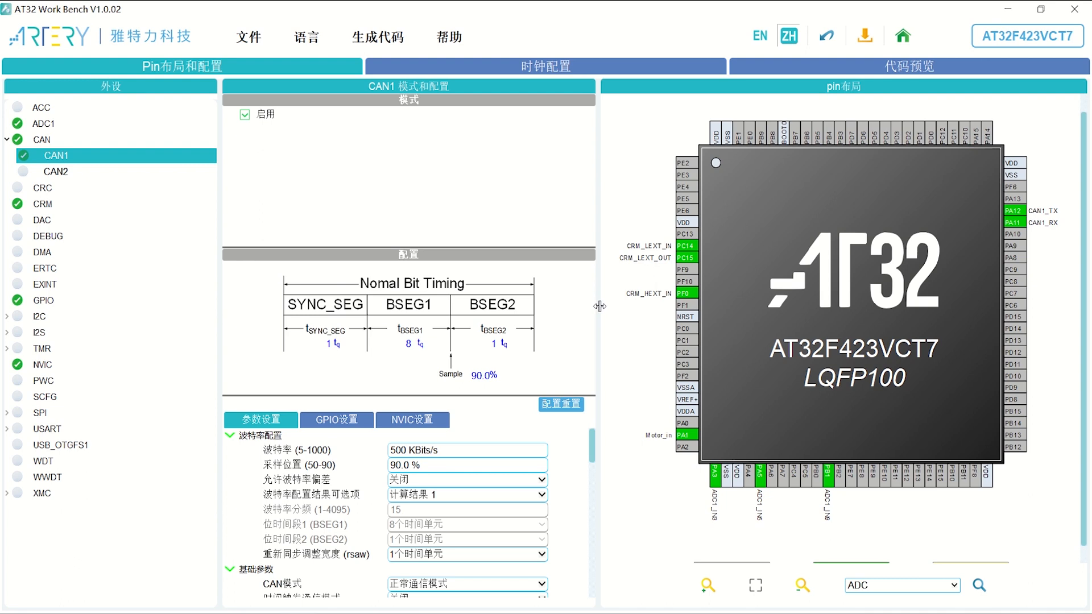
{"action": "left_click_drag", "start_coordinate": [599, 306], "coordinate": [648, 312]}
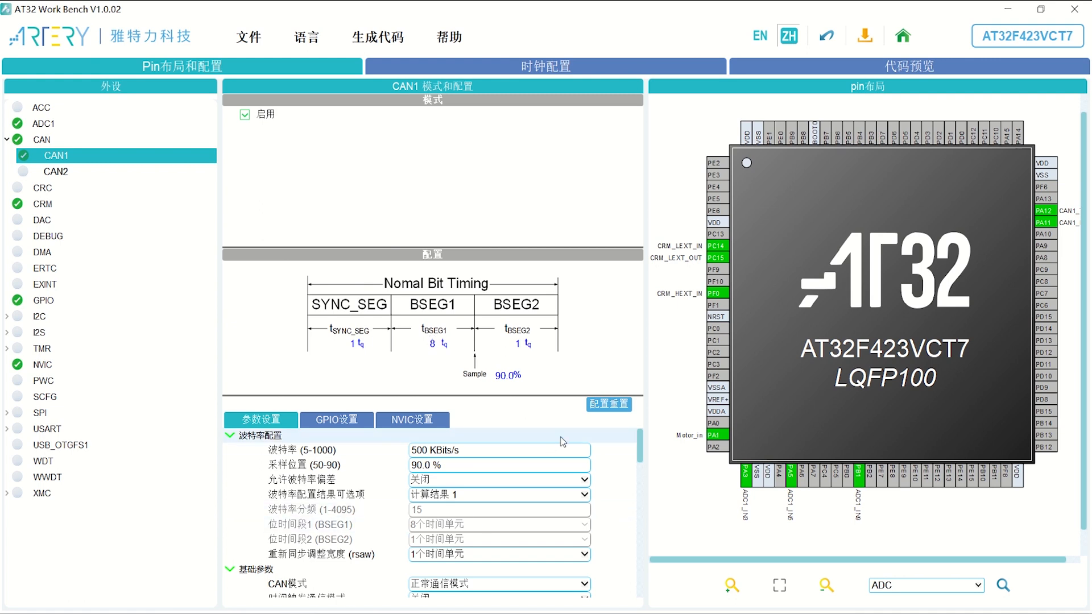
- Review the CAN1 parameters, collapse all parameter groups and narrow the configuration area
{"action": "scroll", "coordinate": [496, 506], "scroll_direction": "down", "scroll_amount": 5}
{"action": "right_click", "coordinate": [238, 539]}
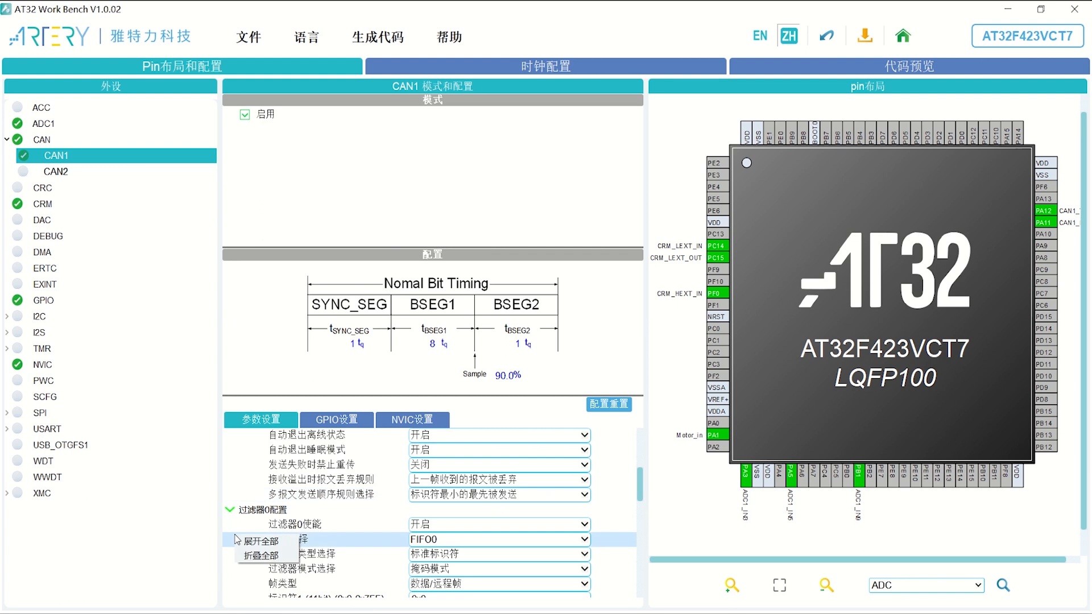
{"action": "left_click", "coordinate": [259, 555]}
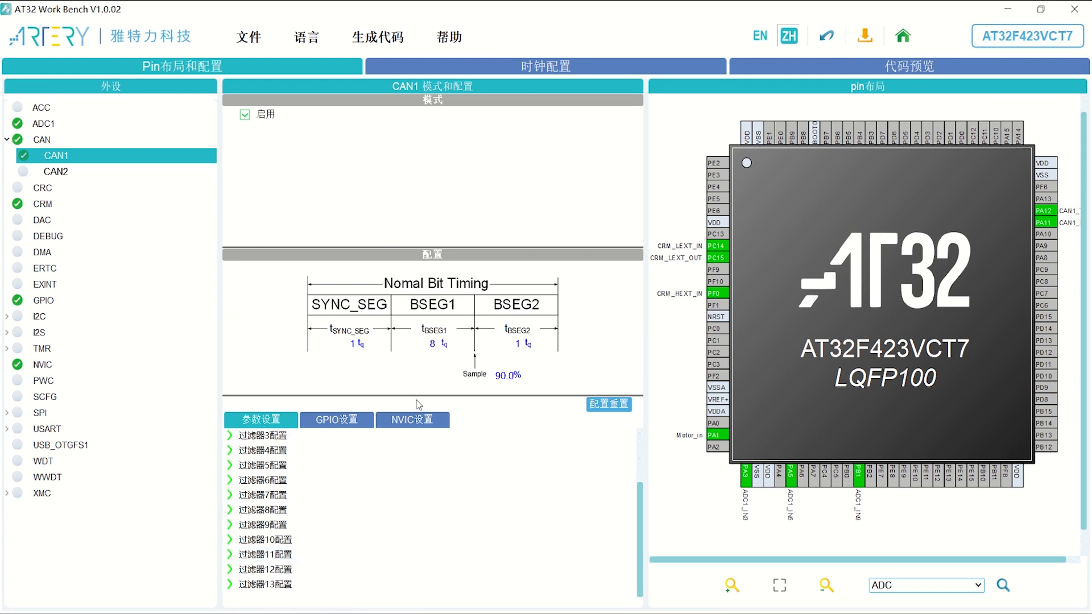
{"action": "left_click_drag", "start_coordinate": [646, 367], "coordinate": [579, 358]}
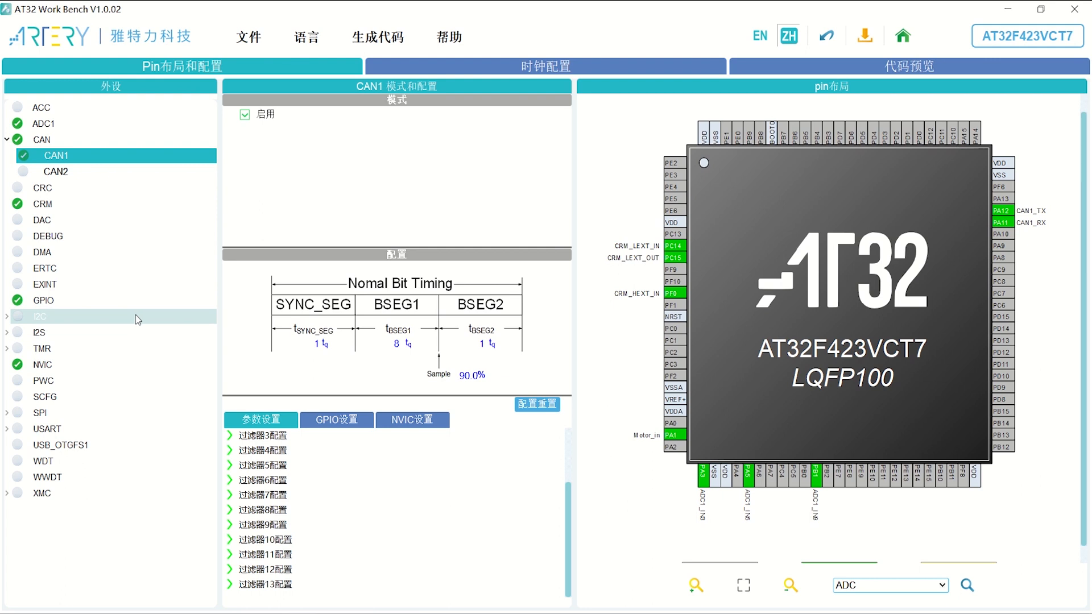
- Set the I2C1 peripheral's mode to I2C and widen its configuration area
{"action": "double_click", "coordinate": [138, 317]}
{"action": "left_click", "coordinate": [96, 334]}
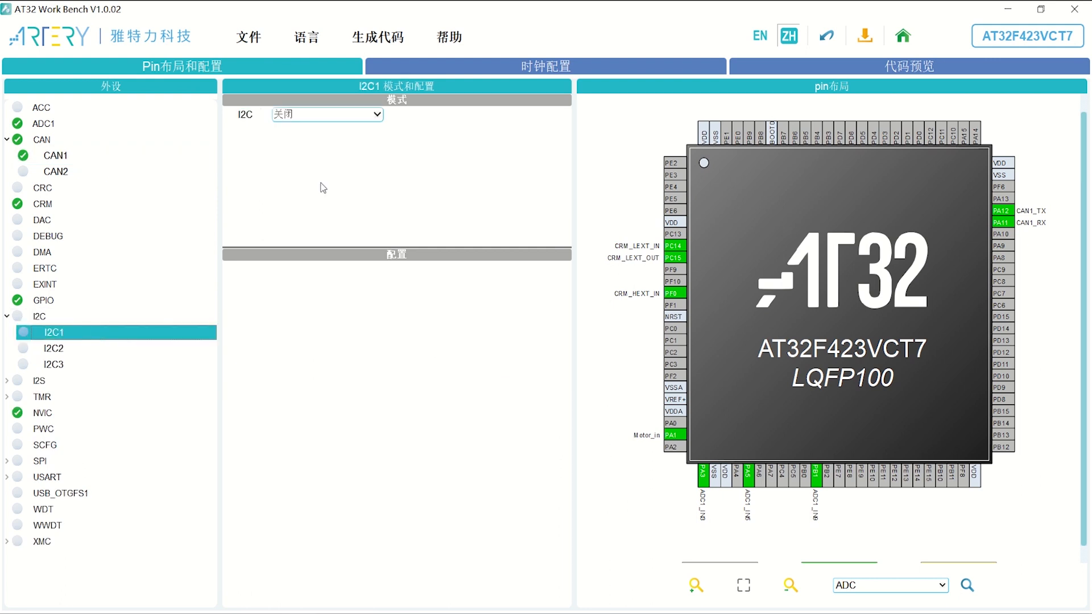
{"action": "left_click", "coordinate": [363, 115]}
{"action": "left_click", "coordinate": [345, 140]}
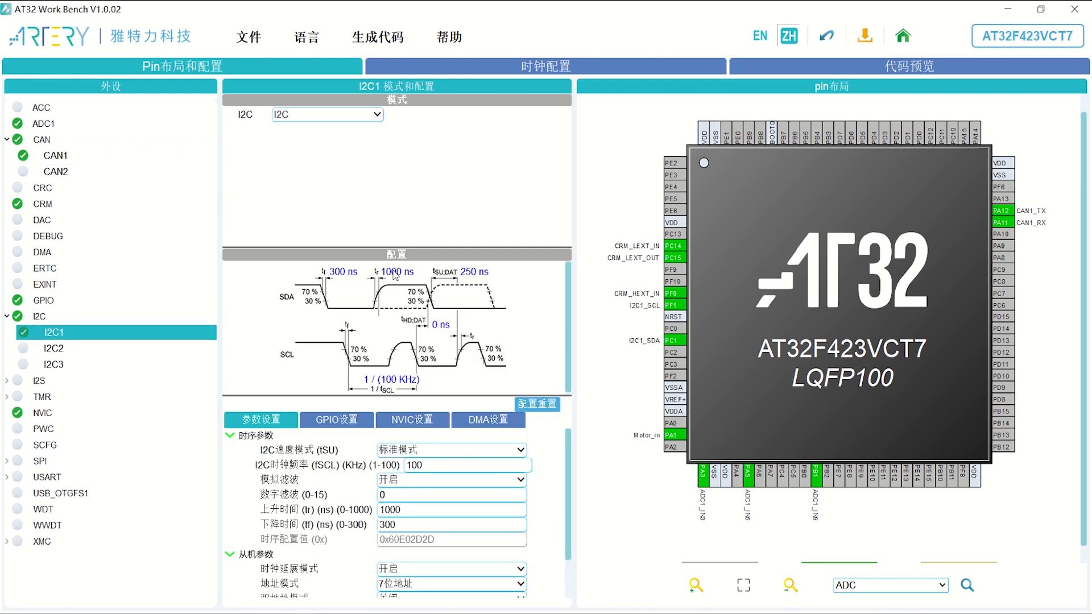
{"action": "left_click_drag", "start_coordinate": [574, 367], "coordinate": [637, 368]}
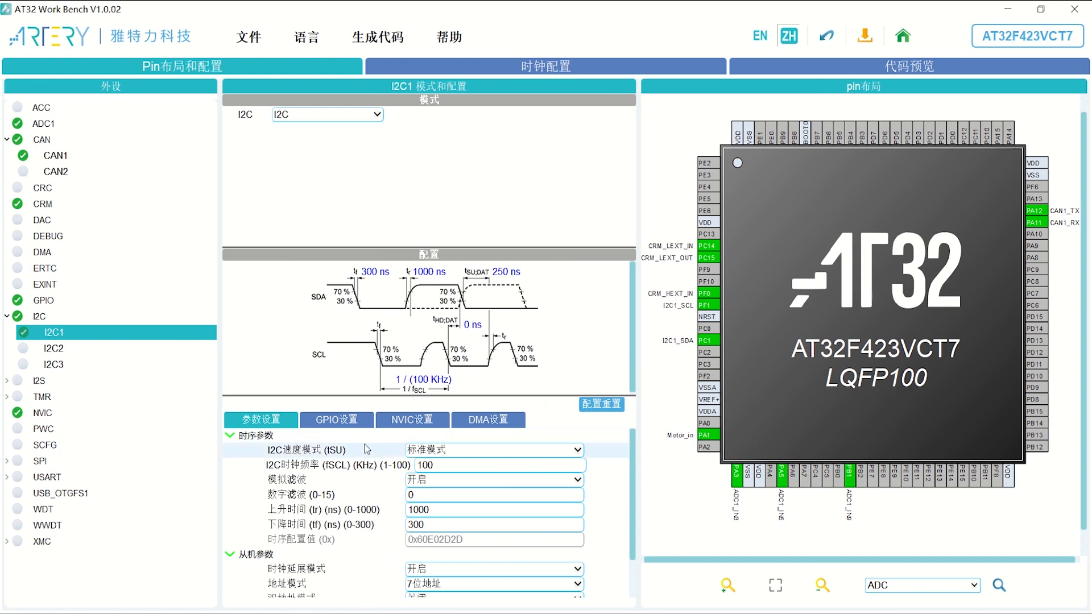
- Examine the I2C1 timing parameters, including the I2C clock frequency (fSCL) field
{"action": "scroll", "coordinate": [367, 450], "scroll_direction": "down", "scroll_amount": 1}
{"action": "scroll", "coordinate": [343, 454], "scroll_direction": "up", "scroll_amount": 1}
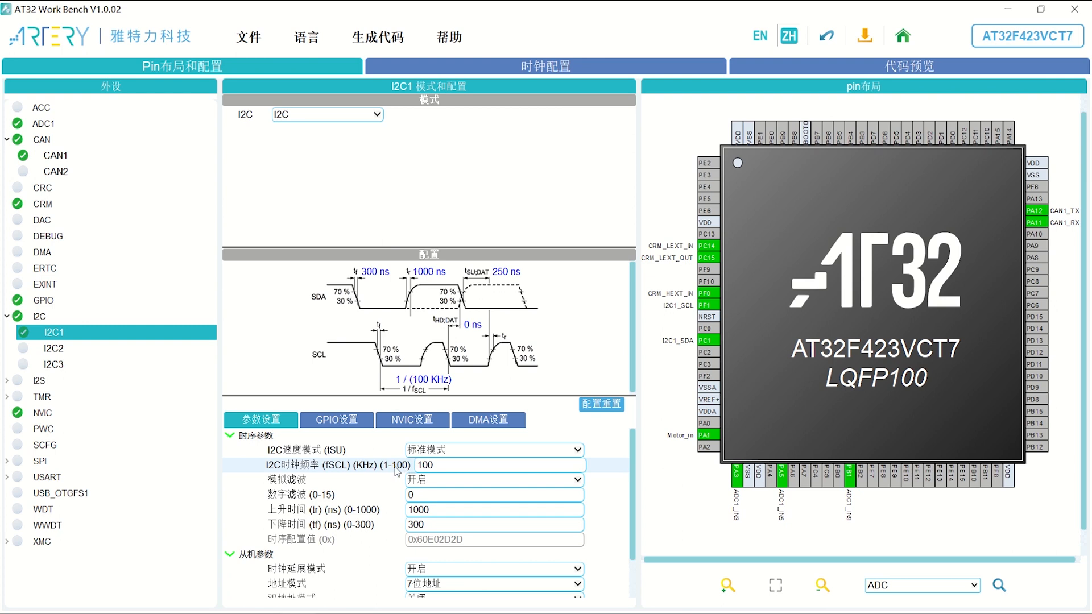
{"action": "left_click_drag", "start_coordinate": [447, 467], "coordinate": [409, 464]}
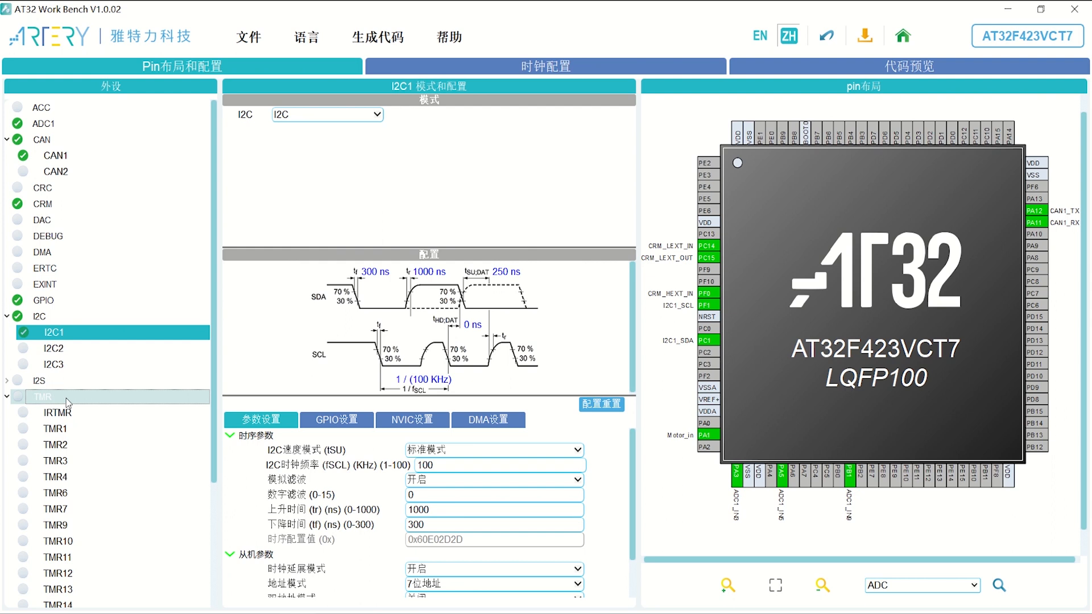
- Enable timer TMR1, enlarge its counter diagram and set the counting direction (计数方向) to 向下
{"action": "left_click", "coordinate": [55, 429]}
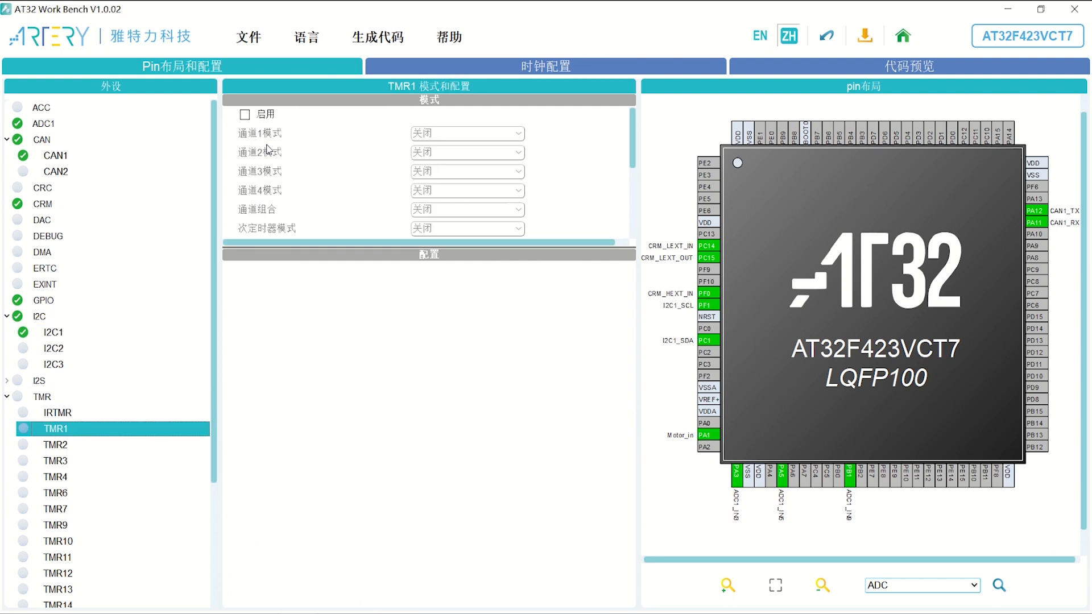
{"action": "left_click", "coordinate": [250, 116]}
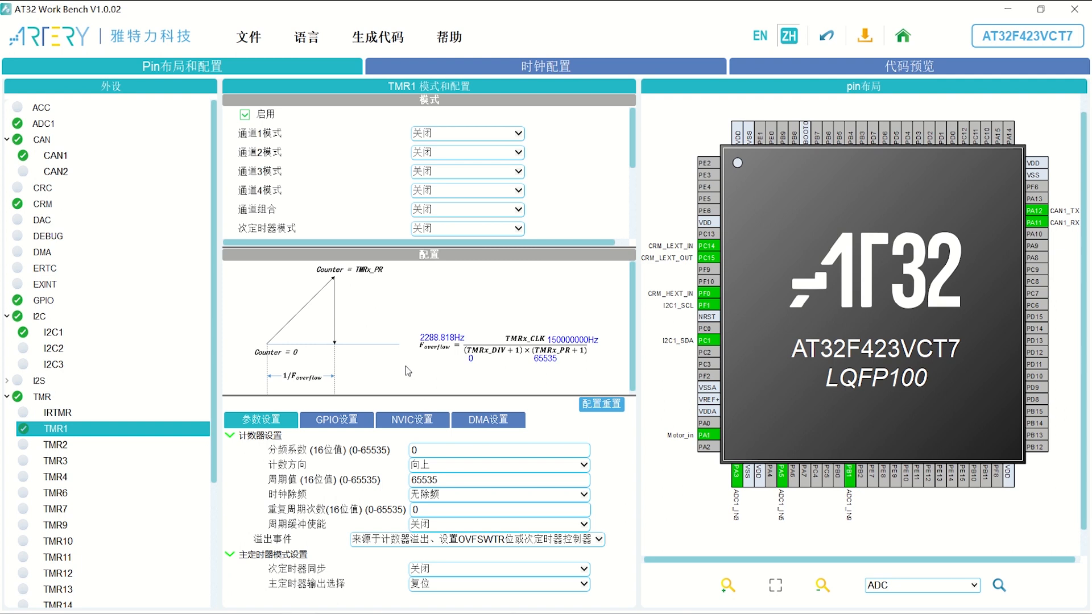
{"action": "left_click_drag", "start_coordinate": [429, 395], "coordinate": [442, 425]}
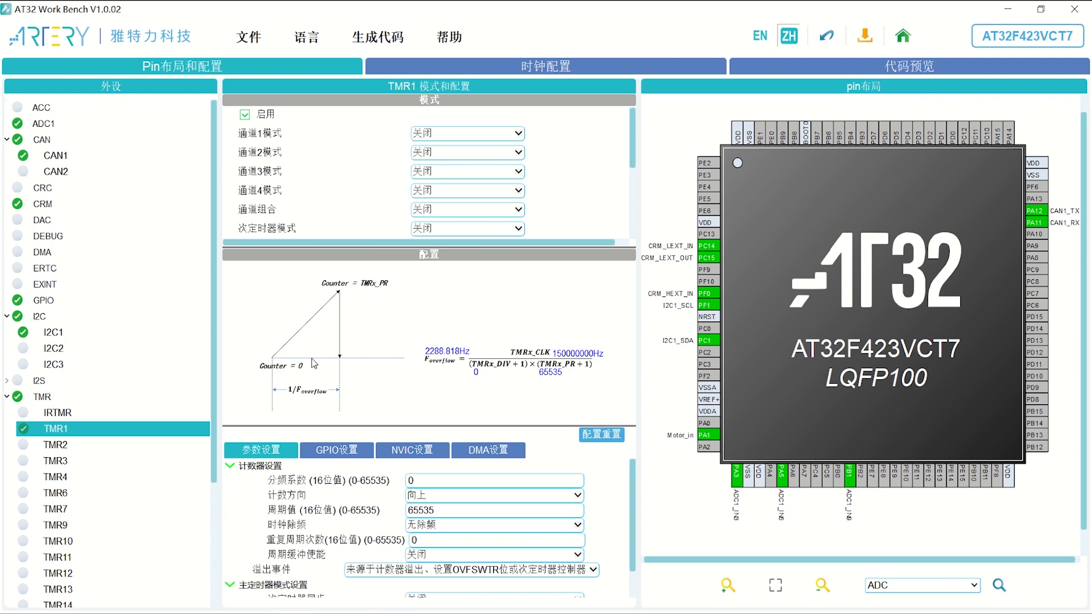
{"action": "left_click", "coordinate": [545, 495]}
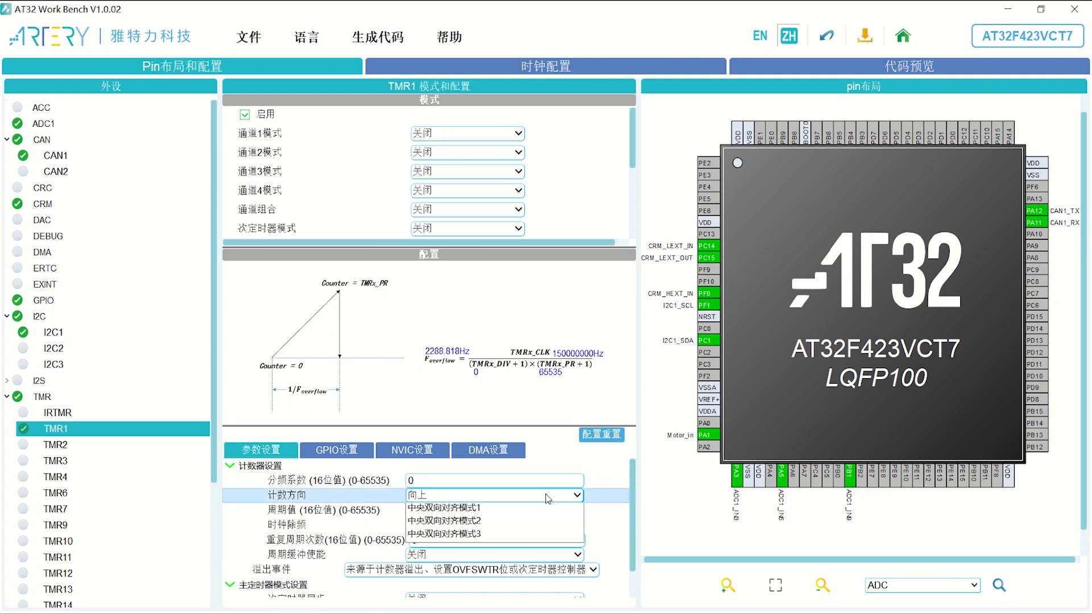
{"action": "left_click", "coordinate": [534, 525]}
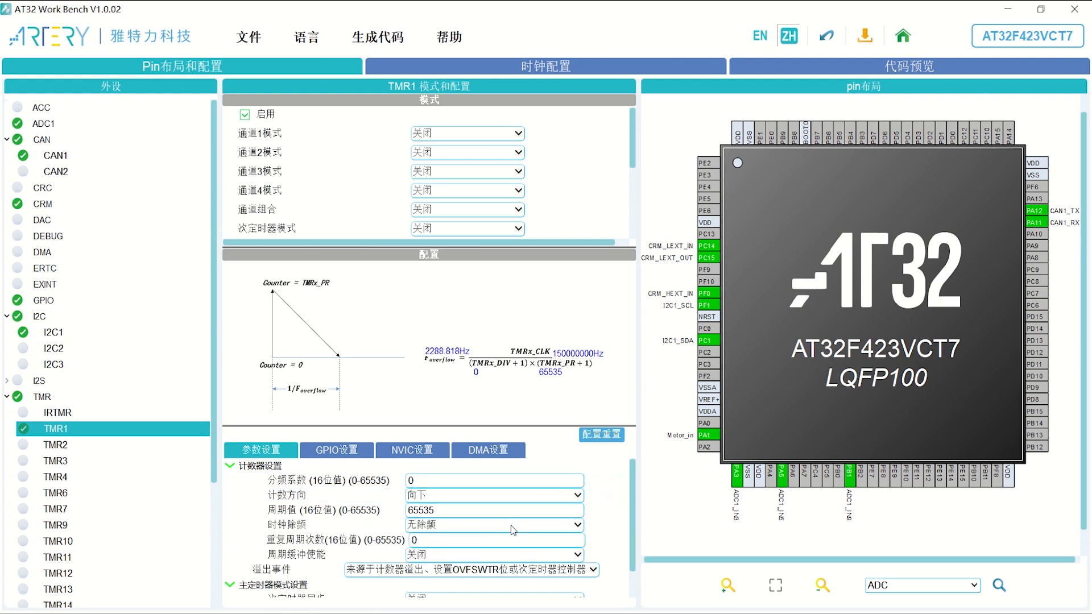
- Set the TMR1 counting direction (计数方向) to 中央双向对齐模式2
{"action": "left_click", "coordinate": [544, 493]}
{"action": "left_click", "coordinate": [498, 555]}
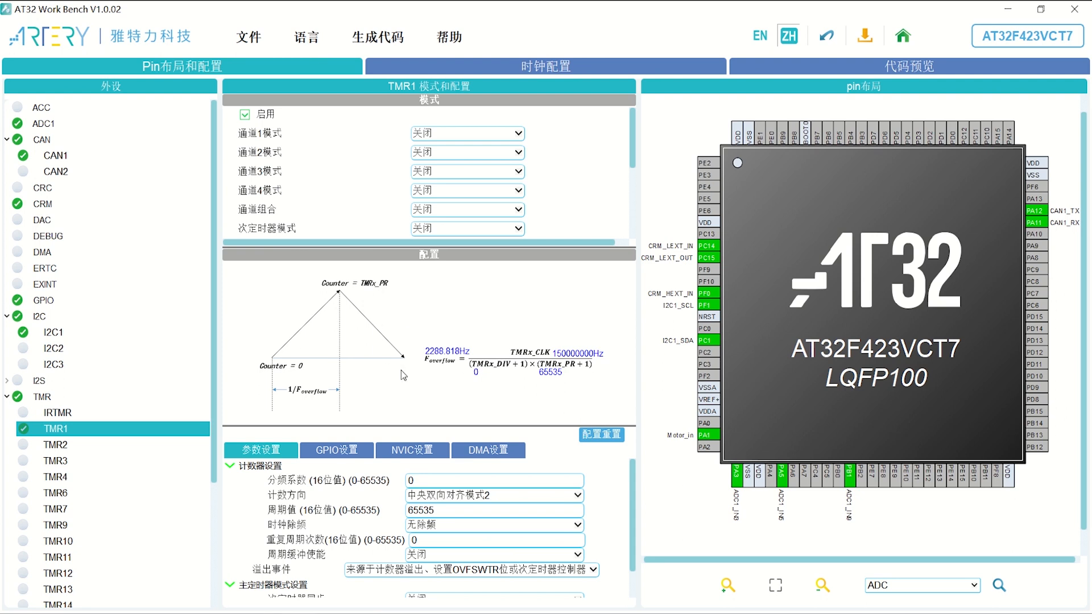
- Collapse the TMR group and then every remaining group in the peripheral tree
{"action": "double_click", "coordinate": [54, 400]}
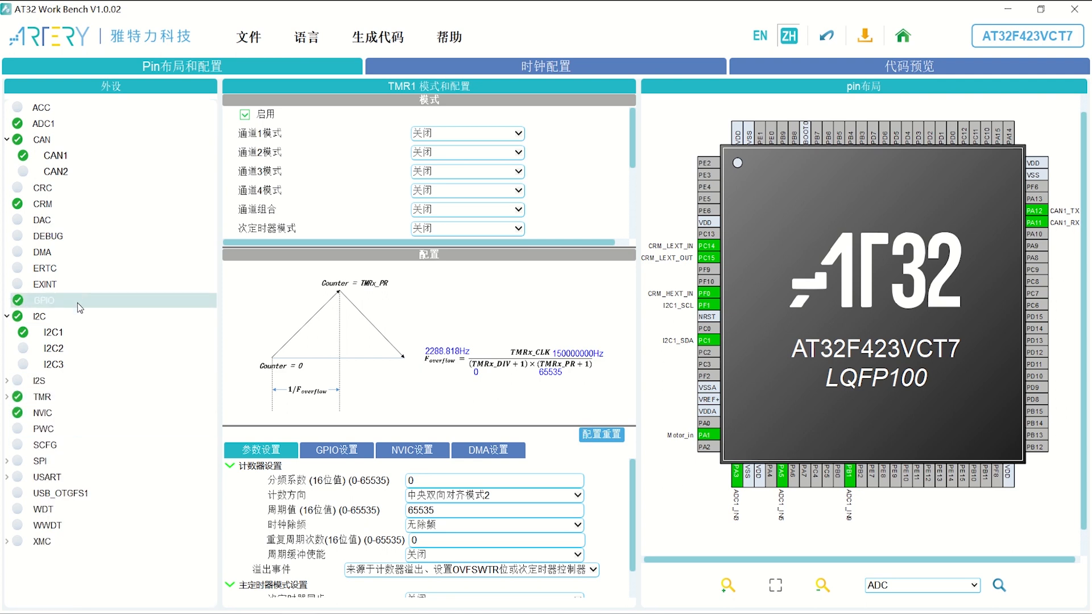
{"action": "right_click", "coordinate": [91, 272]}
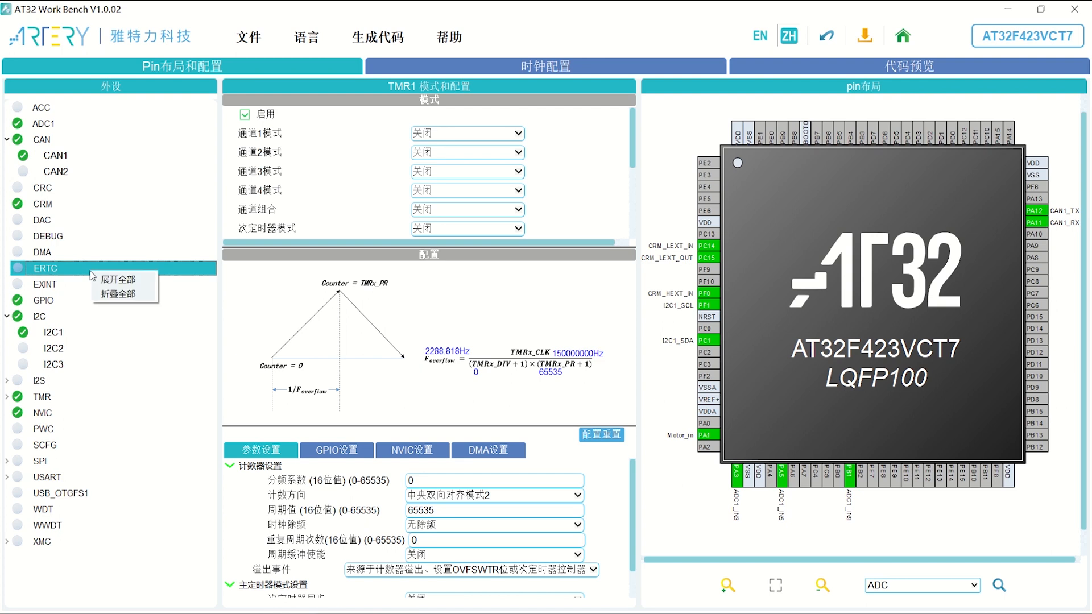
{"action": "left_click", "coordinate": [118, 293]}
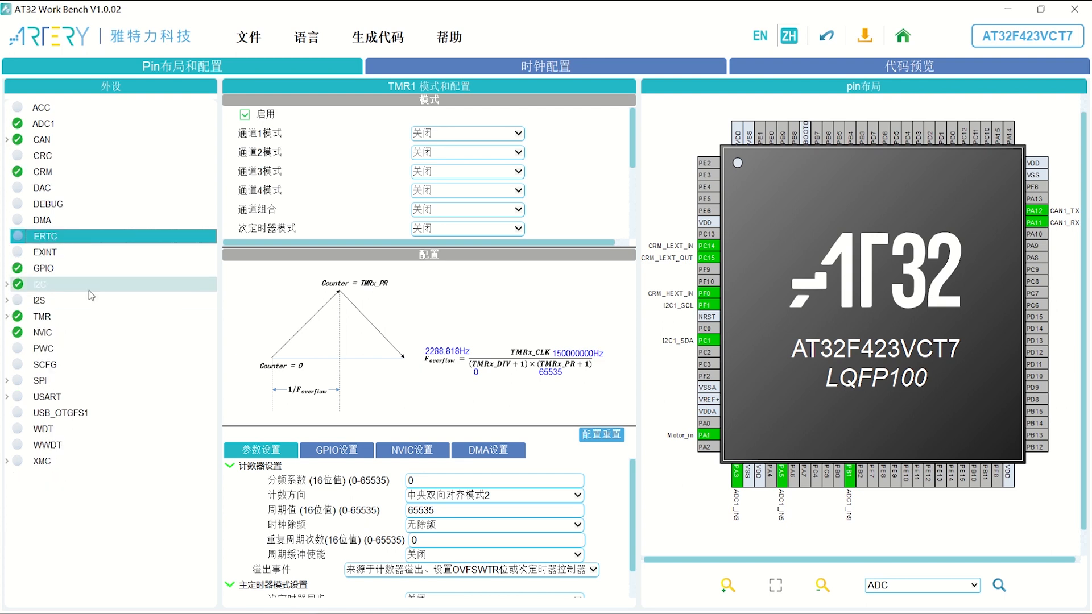
- Open the NVIC configuration and set the priority group (优先级组) to 抢占优先级2位，子优先级2位
{"action": "left_click", "coordinate": [51, 336]}
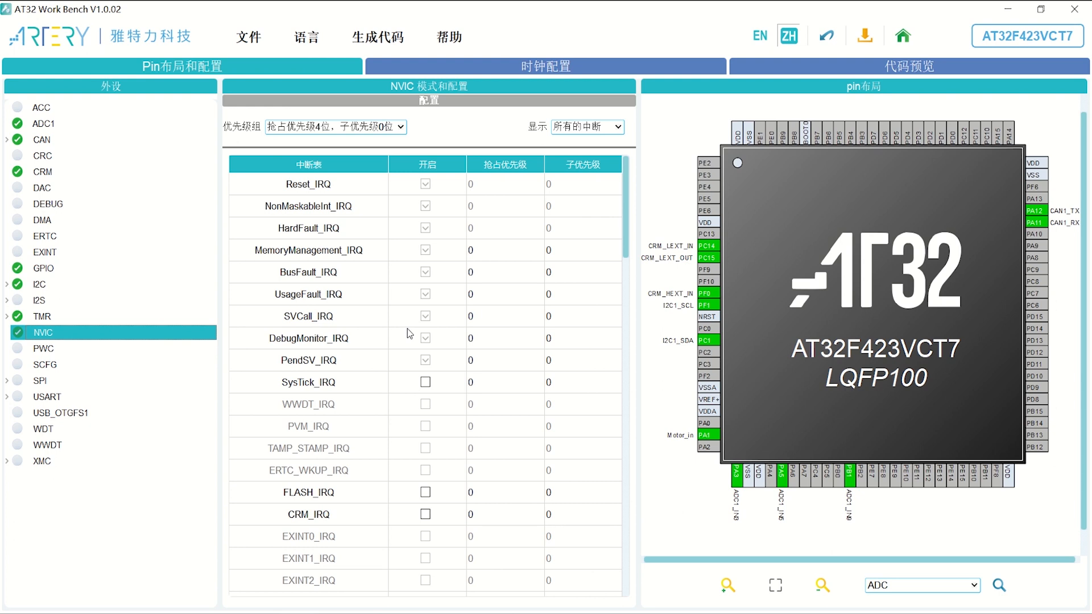
{"action": "left_click", "coordinate": [371, 130]}
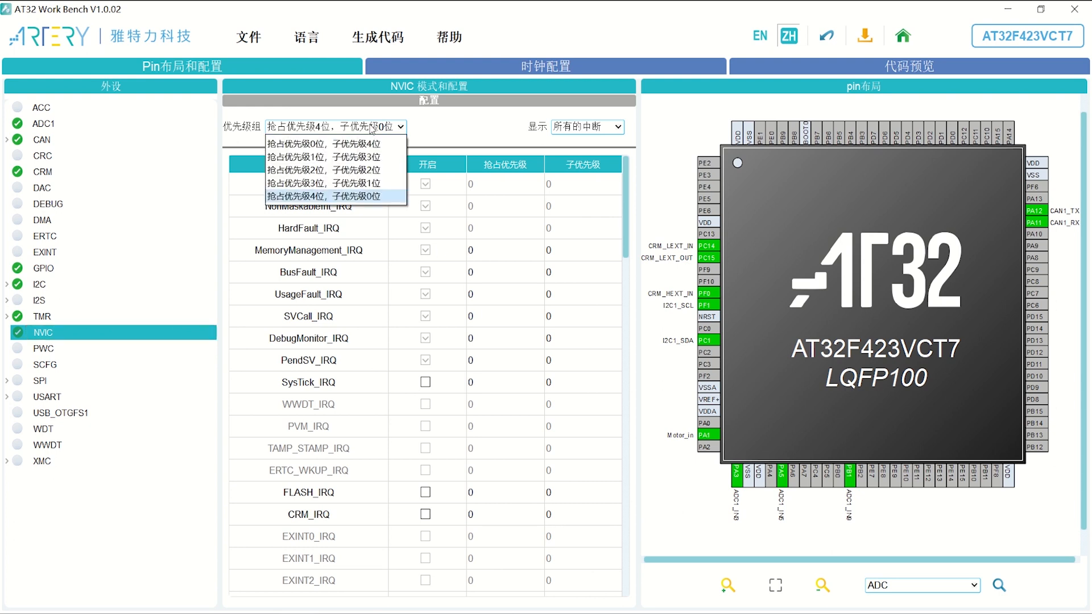
{"action": "left_click", "coordinate": [374, 170]}
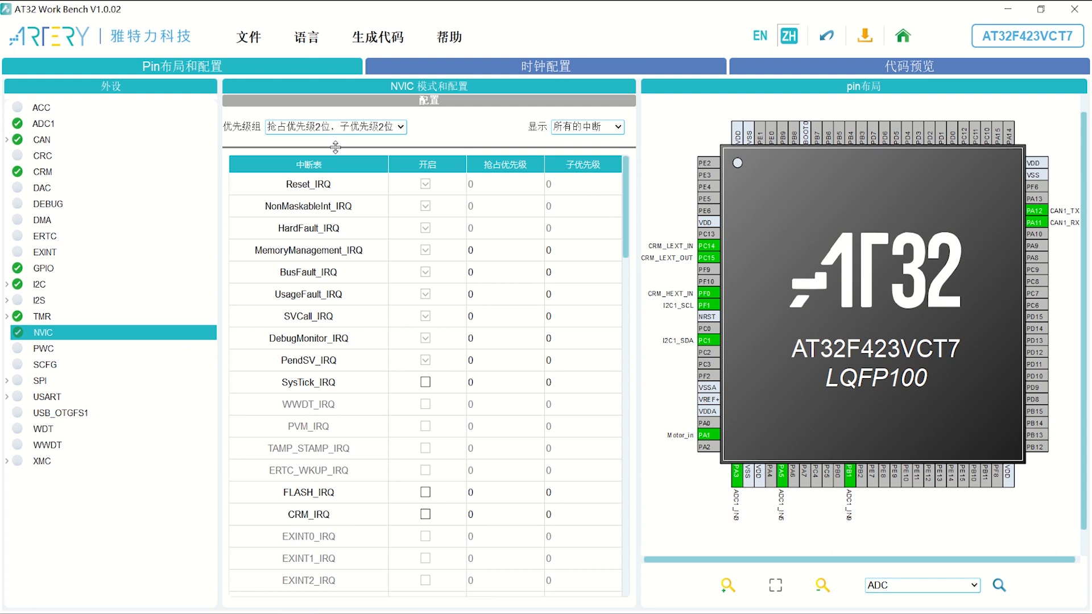
- Enable the CAN1_RX0_IRQ interrupt with preemption priority (抢占优先级) 2 and sub-priority (子优先级) 2
{"action": "scroll", "coordinate": [441, 359], "scroll_direction": "down", "scroll_amount": 6}
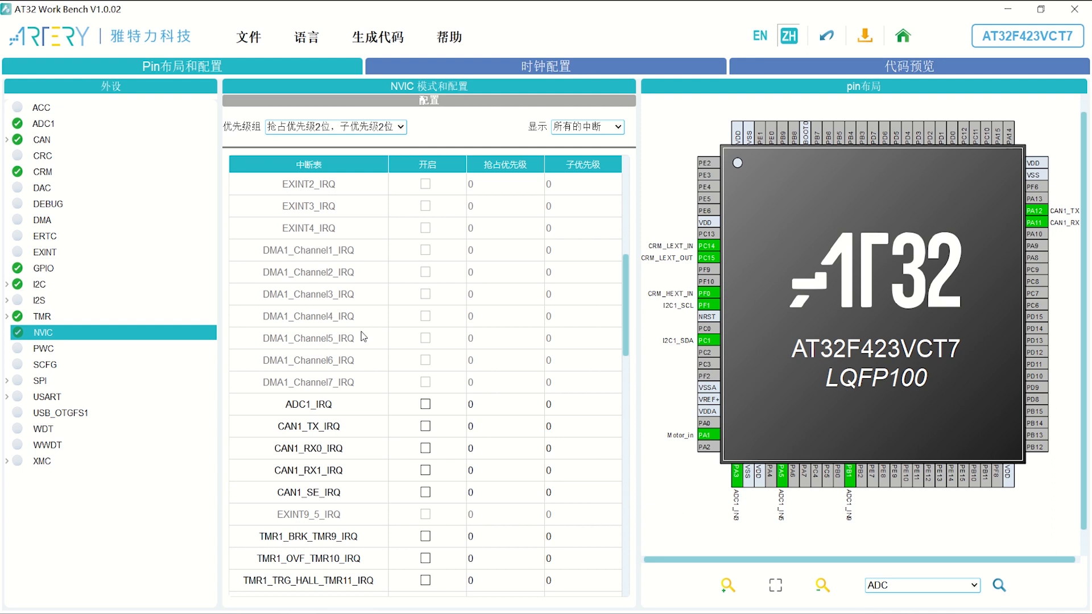
{"action": "scroll", "coordinate": [363, 337], "scroll_direction": "up", "scroll_amount": 5}
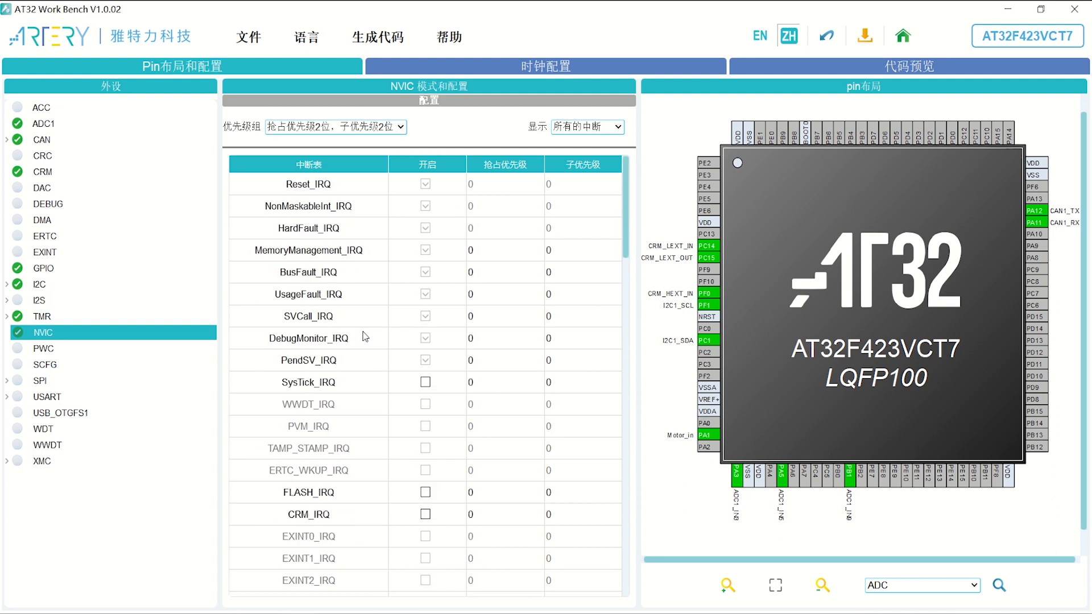
{"action": "scroll", "coordinate": [366, 337], "scroll_direction": "down", "scroll_amount": 1}
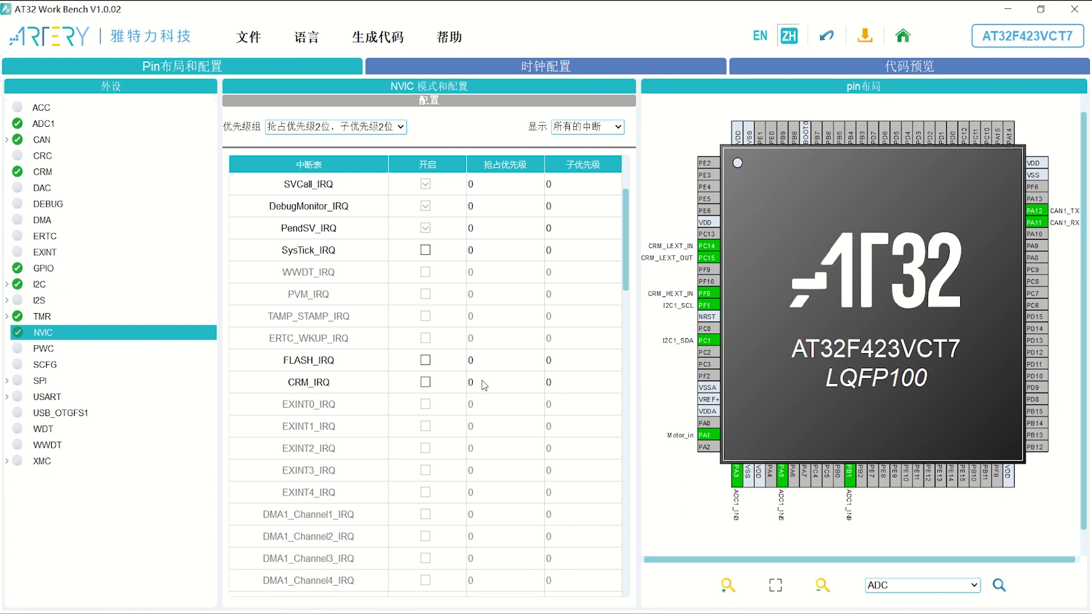
{"action": "scroll", "coordinate": [464, 385], "scroll_direction": "down", "scroll_amount": 6}
{"action": "scroll", "coordinate": [464, 385], "scroll_direction": "down", "scroll_amount": 1}
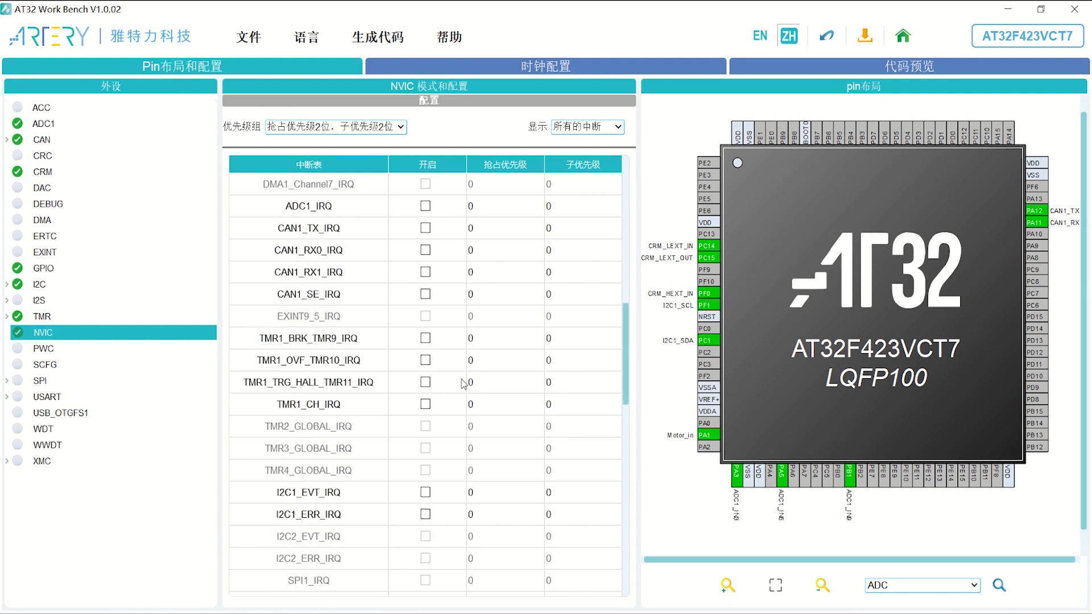
{"action": "scroll", "coordinate": [464, 384], "scroll_direction": "up", "scroll_amount": 1}
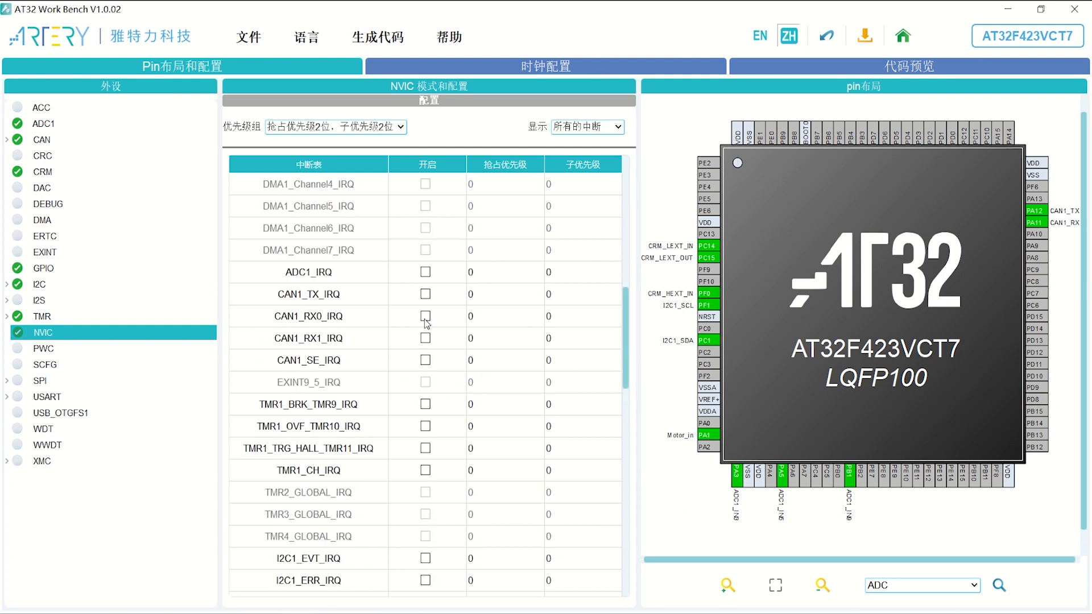
{"action": "left_click", "coordinate": [492, 317]}
{"action": "left_click", "coordinate": [485, 362]}
{"action": "left_click", "coordinate": [565, 317]}
{"action": "left_click", "coordinate": [571, 360]}
- Preview the generated file at32f423_wk_config.c and fold all of its code blocks
{"action": "left_click", "coordinate": [834, 66]}
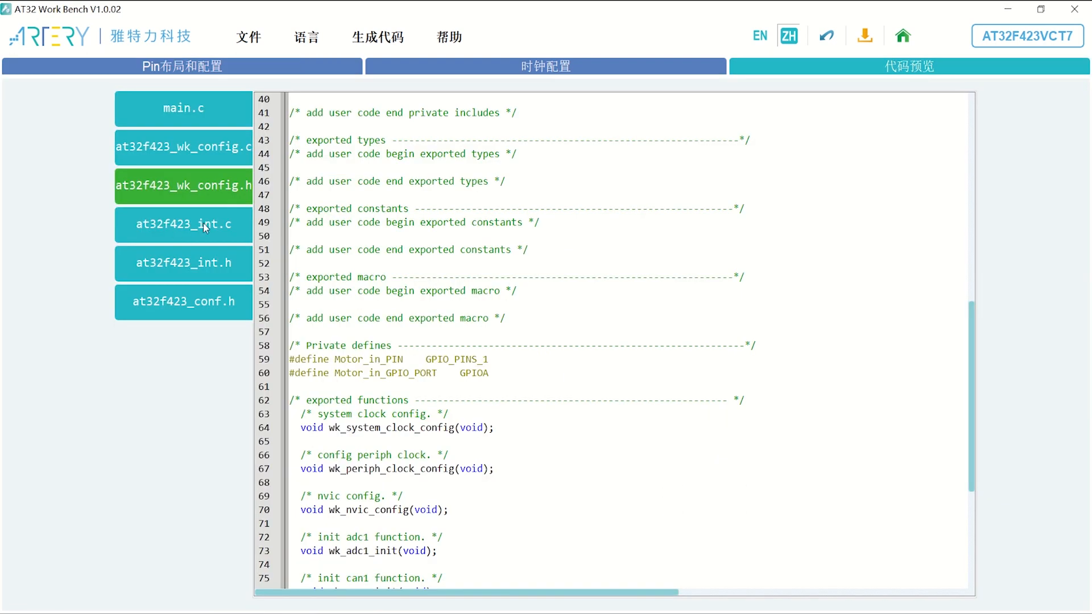
{"action": "left_click", "coordinate": [231, 163]}
{"action": "right_click", "coordinate": [493, 262]}
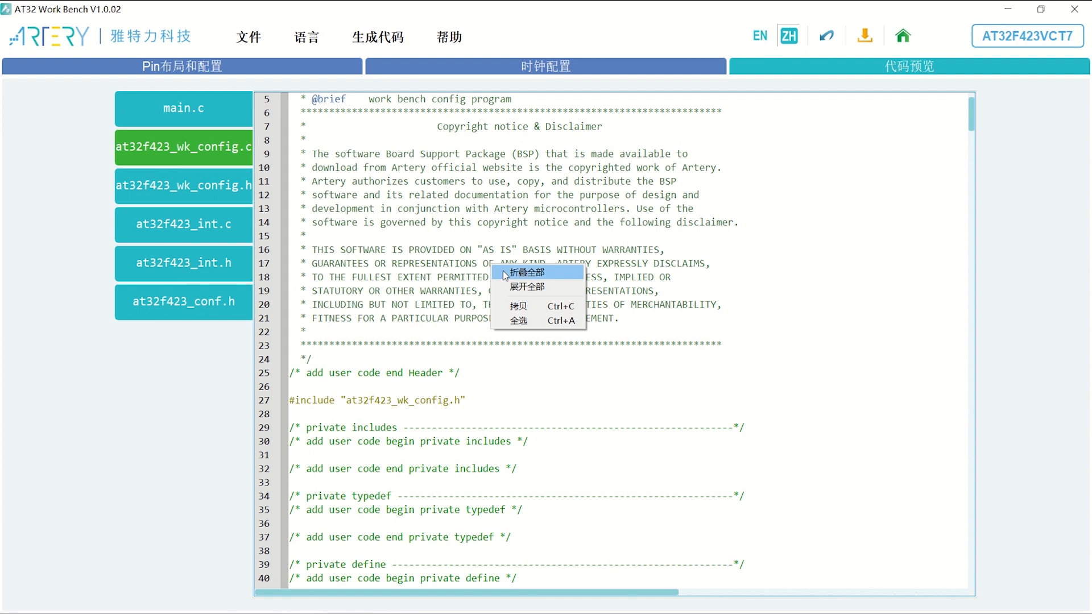
{"action": "left_click", "coordinate": [523, 273]}
- Examine the folded at32f423_wk_config.c, covering the system clock notes and the peripheral initialization functions
{"action": "scroll", "coordinate": [395, 370], "scroll_direction": "down", "scroll_amount": 15}
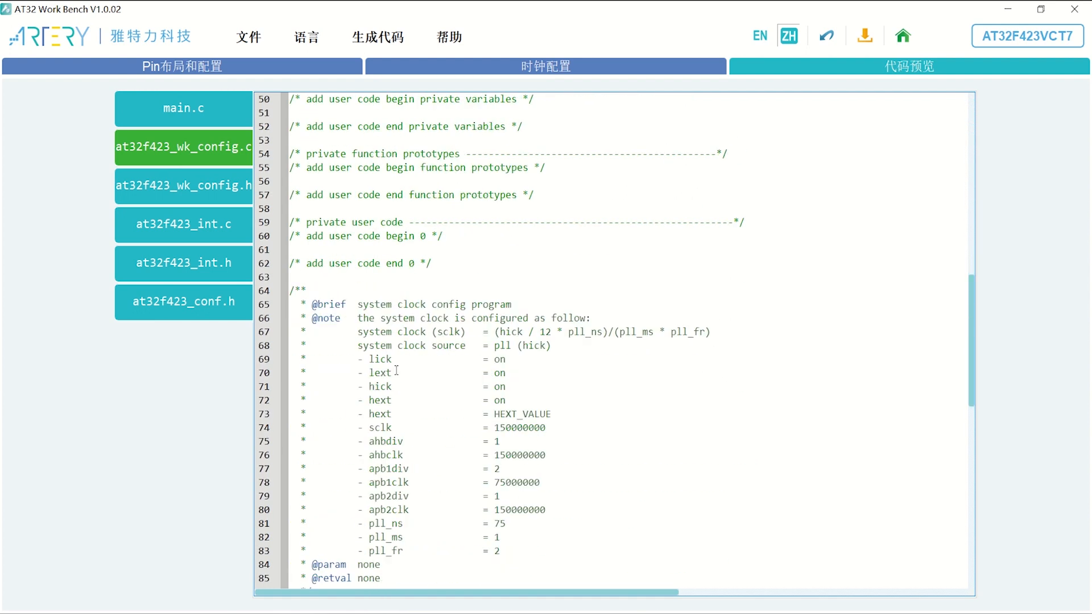
{"action": "right_click", "coordinate": [395, 369]}
{"action": "scroll", "coordinate": [404, 374], "scroll_direction": "down", "scroll_amount": 11}
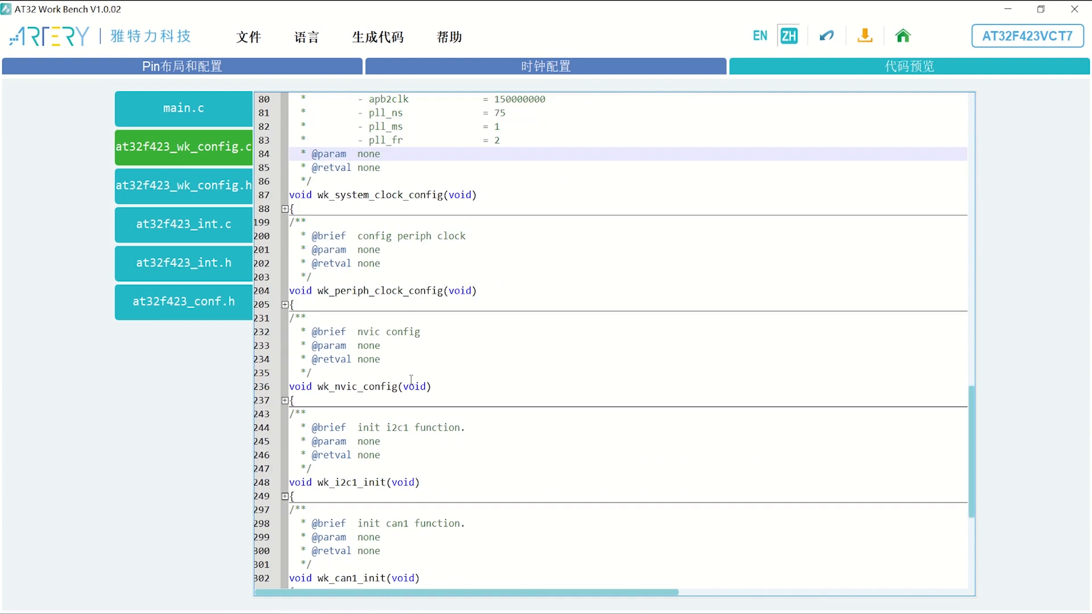
{"action": "scroll", "coordinate": [411, 379], "scroll_direction": "down", "scroll_amount": 1}
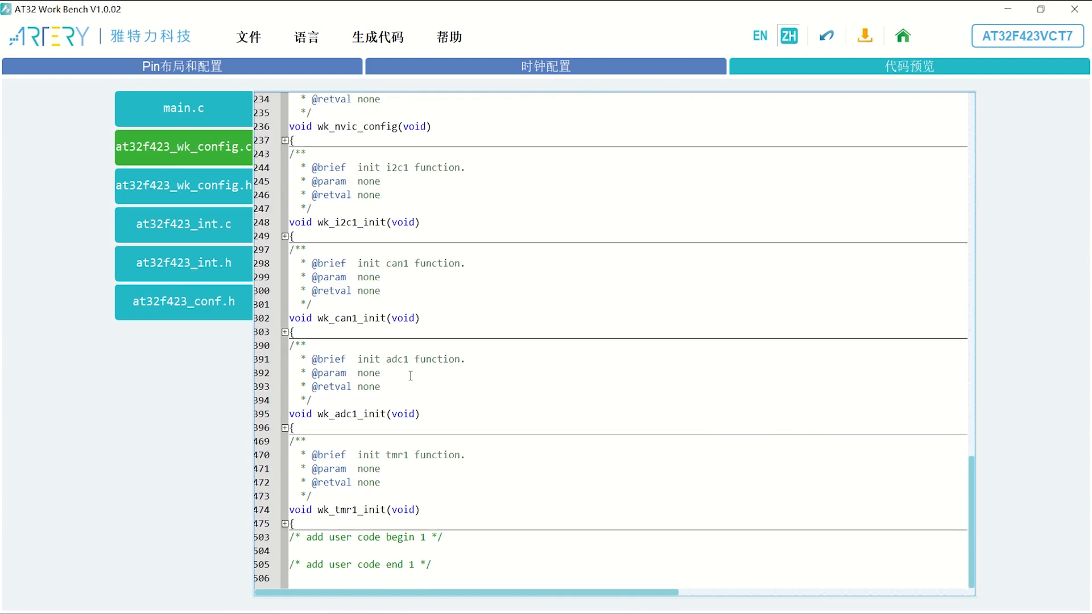
{"action": "scroll", "coordinate": [412, 377], "scroll_direction": "up", "scroll_amount": 3}
{"action": "scroll", "coordinate": [411, 376], "scroll_direction": "up", "scroll_amount": 1}
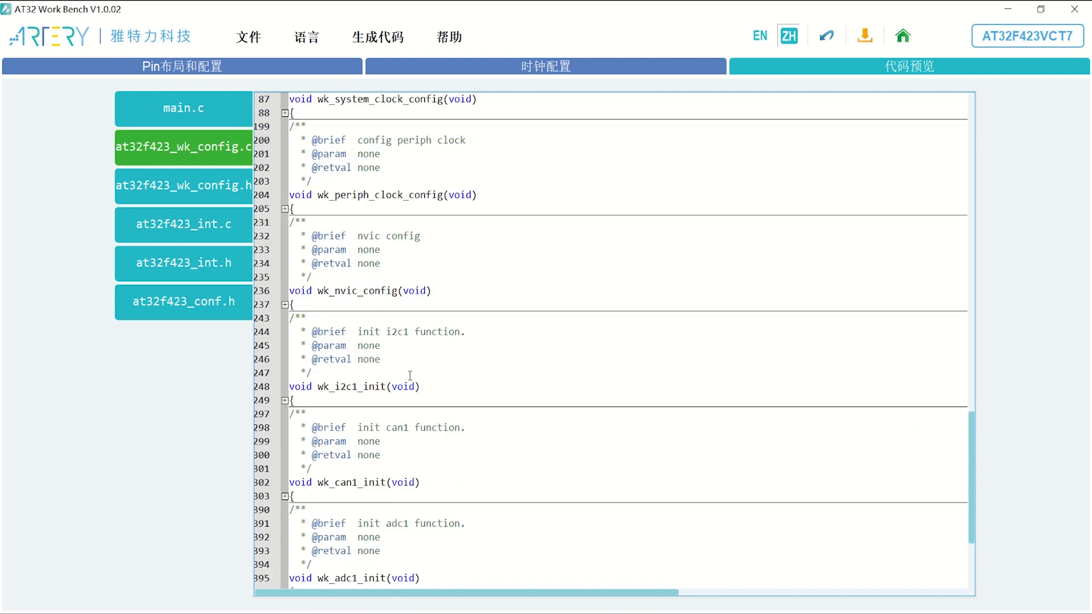
{"action": "scroll", "coordinate": [408, 374], "scroll_direction": "up", "scroll_amount": 15}
{"action": "scroll", "coordinate": [402, 371], "scroll_direction": "down", "scroll_amount": 4}
{"action": "scroll", "coordinate": [401, 371], "scroll_direction": "down", "scroll_amount": 10}
{"action": "scroll", "coordinate": [409, 349], "scroll_direction": "down", "scroll_amount": 5}
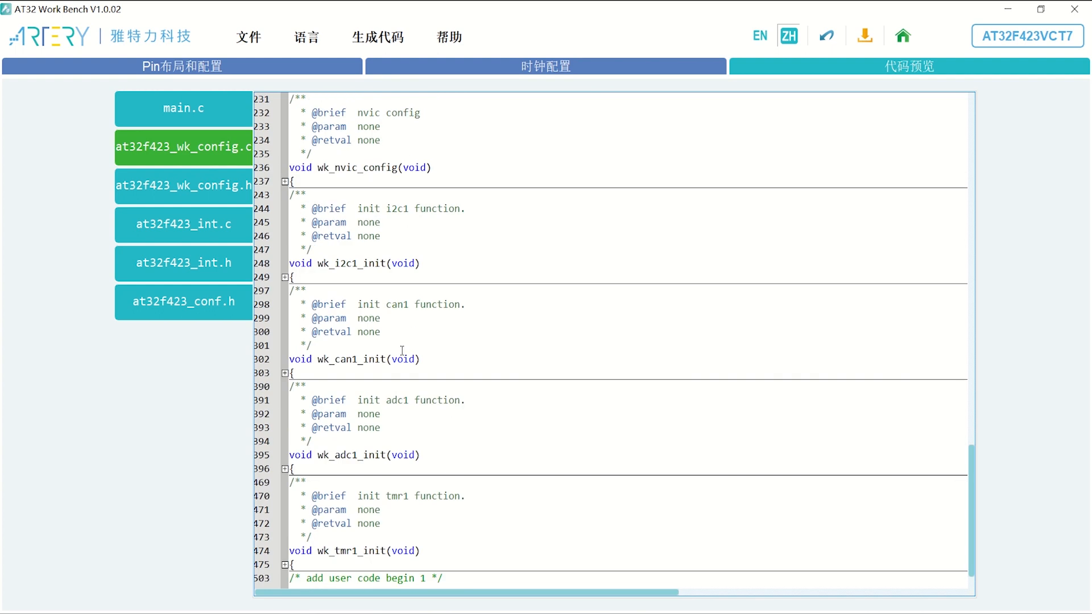
- Unfold the wk_can1_init function, enlarge the code text and read through to its CAN1 interrupt notes
{"action": "left_click", "coordinate": [285, 374]}
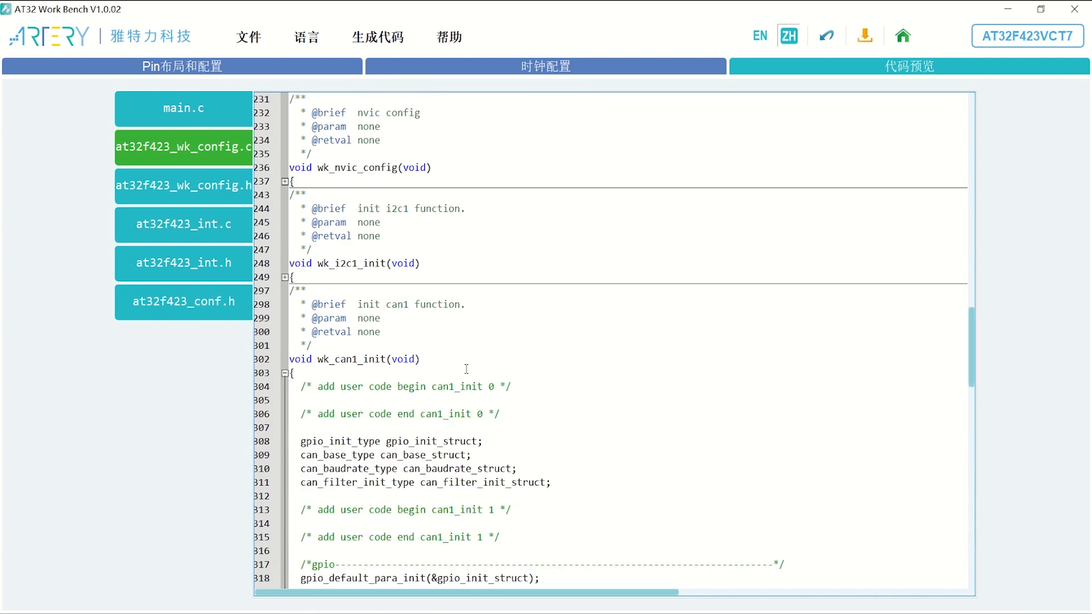
{"action": "scroll", "coordinate": [489, 378], "scroll_direction": "down", "scroll_amount": 1}
{"action": "scroll", "coordinate": [488, 379], "scroll_direction": "up", "scroll_amount": 3}
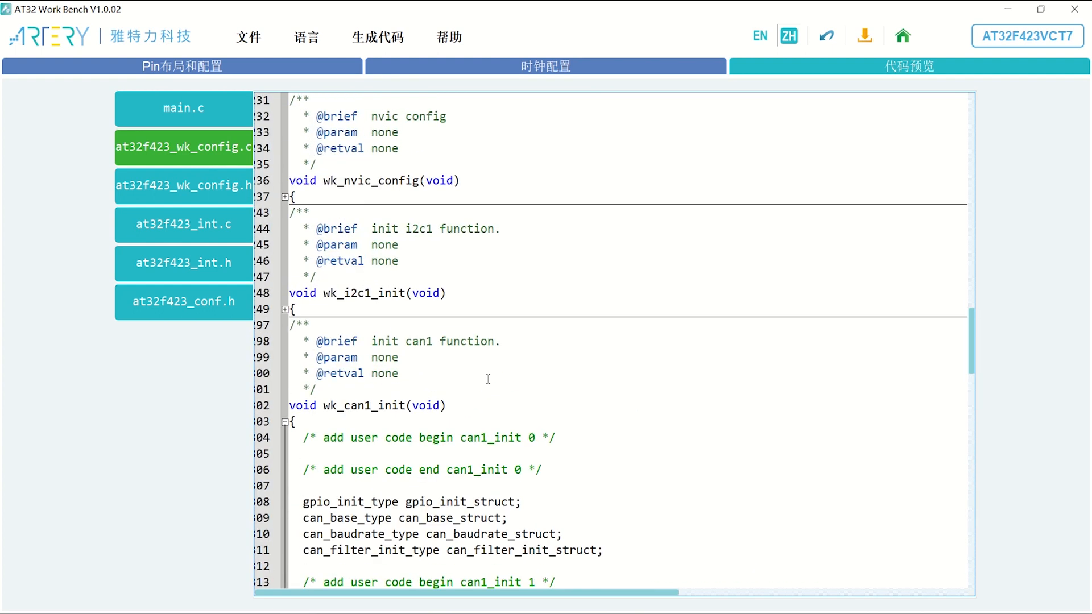
{"action": "scroll", "coordinate": [488, 379], "scroll_direction": "up", "scroll_amount": 2}
{"action": "scroll", "coordinate": [488, 379], "scroll_direction": "down", "scroll_amount": 6}
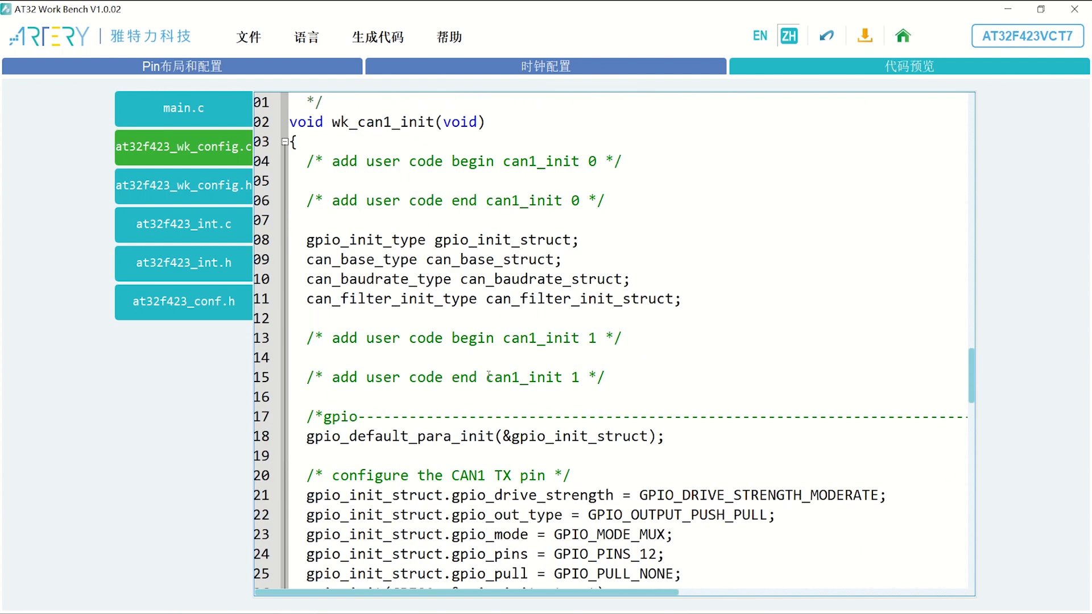
{"action": "scroll", "coordinate": [489, 377], "scroll_direction": "down", "scroll_amount": 10}
{"action": "scroll", "coordinate": [445, 385], "scroll_direction": "down", "scroll_amount": 9}
{"action": "scroll", "coordinate": [445, 383], "scroll_direction": "down", "scroll_amount": 2}
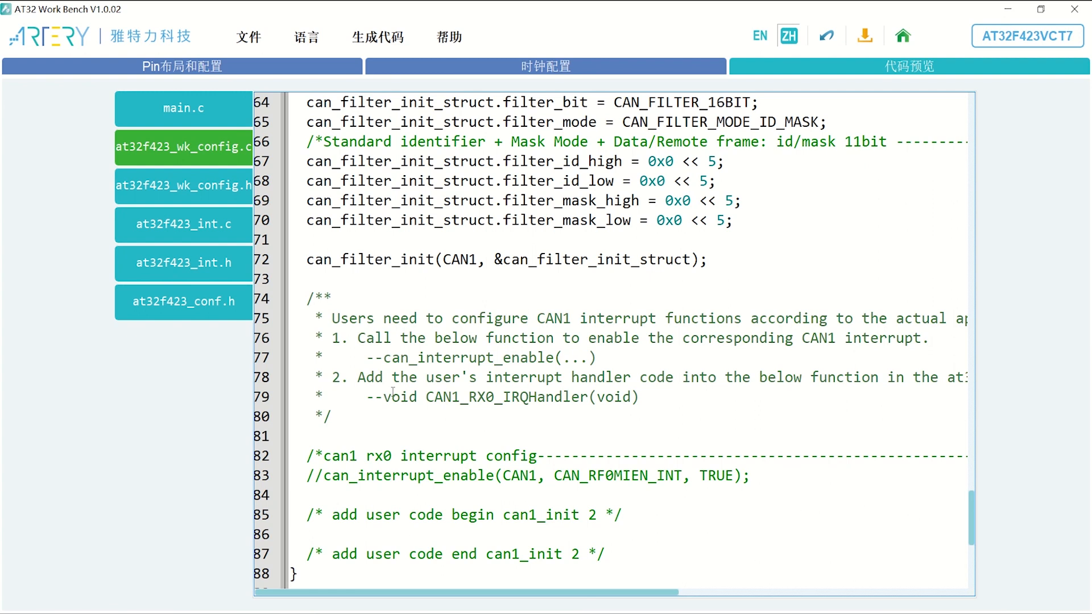
- Highlight the can_interrupt_enable and CAN1_RX0_IRQHandler function names in the CAN1 interrupt notes
{"action": "left_click_drag", "start_coordinate": [594, 358], "coordinate": [378, 356]}
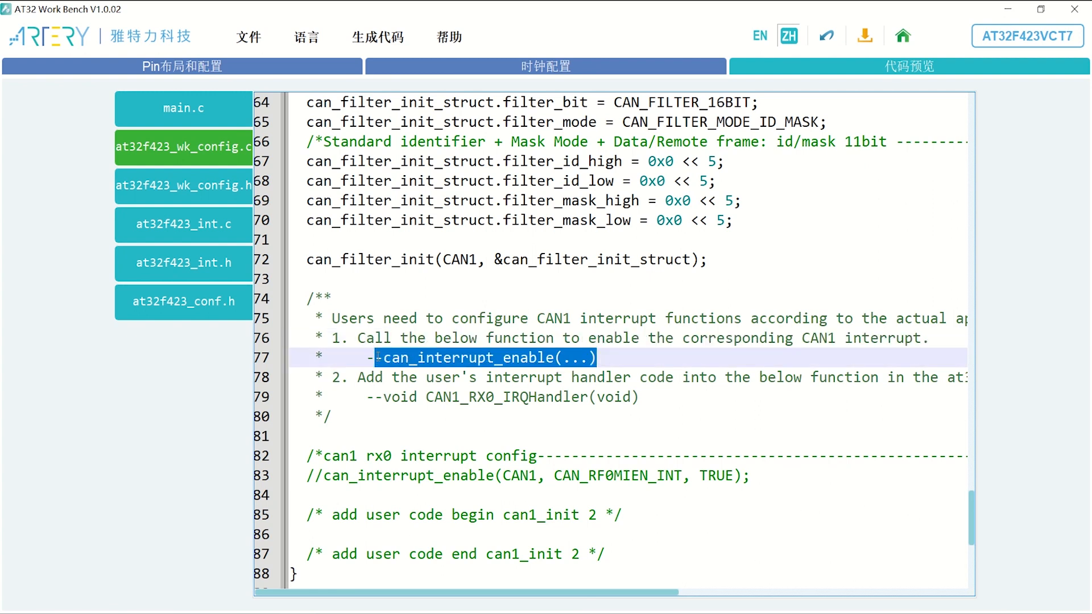
{"action": "left_click", "coordinate": [436, 340]}
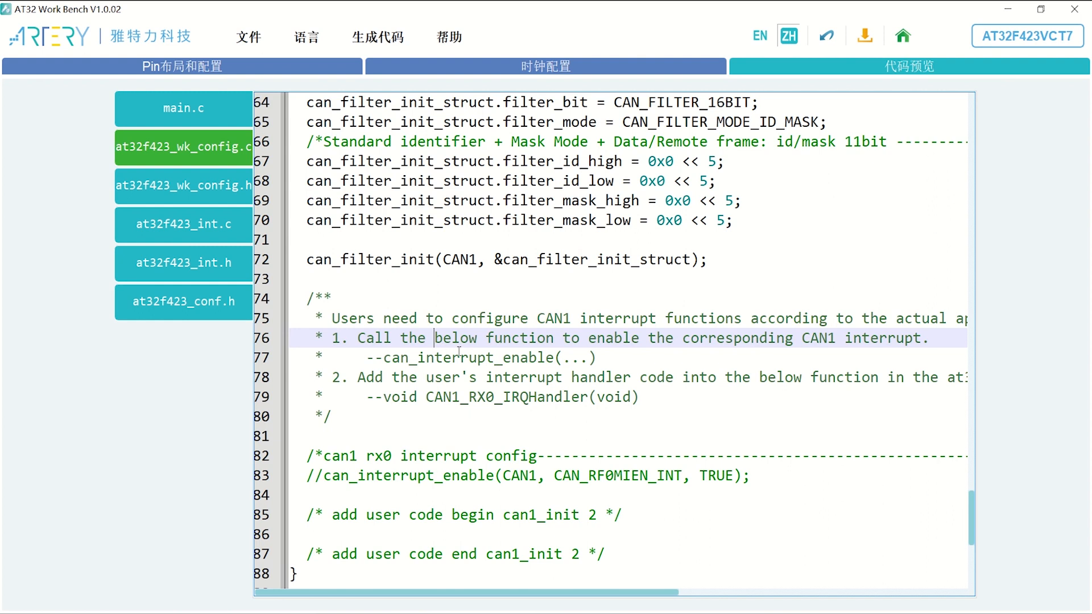
{"action": "double_click", "coordinate": [467, 357]}
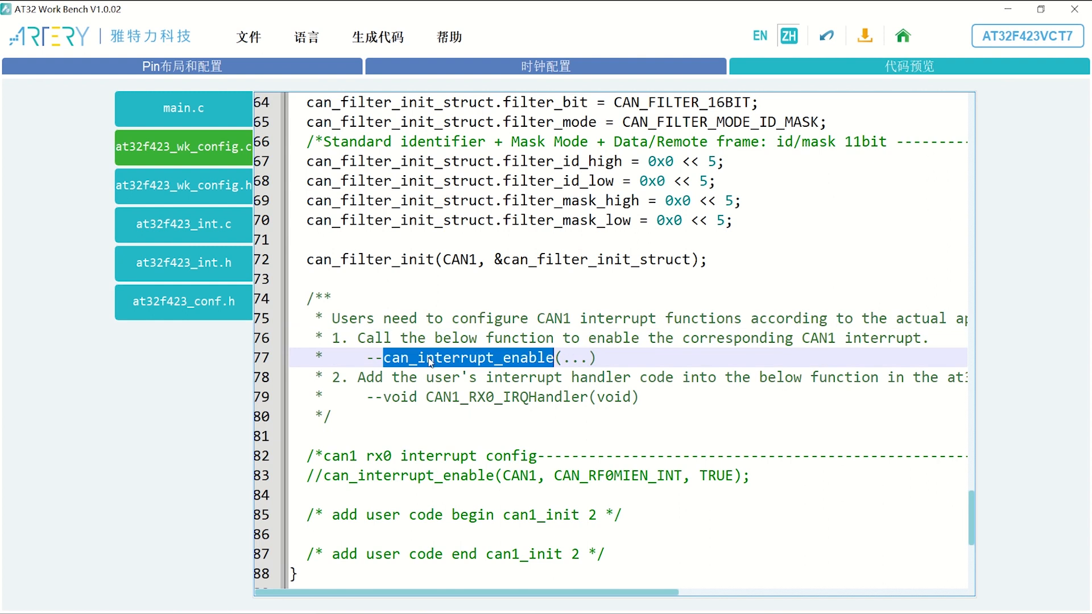
{"action": "double_click", "coordinate": [485, 396]}
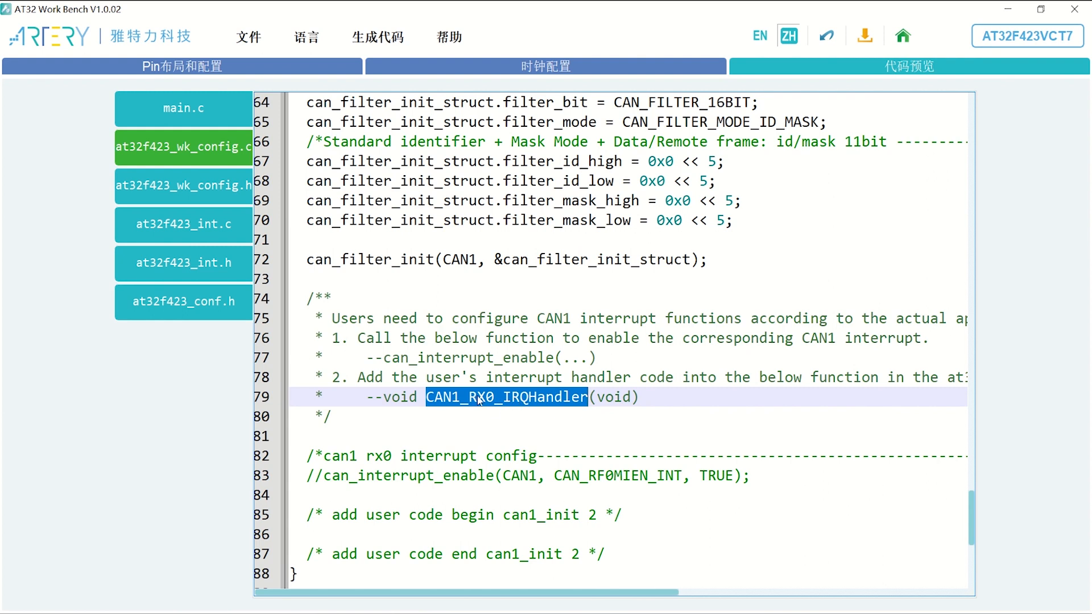
- Preview at32f423_int.c and examine the CAN1_RX0_IRQHandler function at its end in enlarged text
{"action": "left_click", "coordinate": [193, 224]}
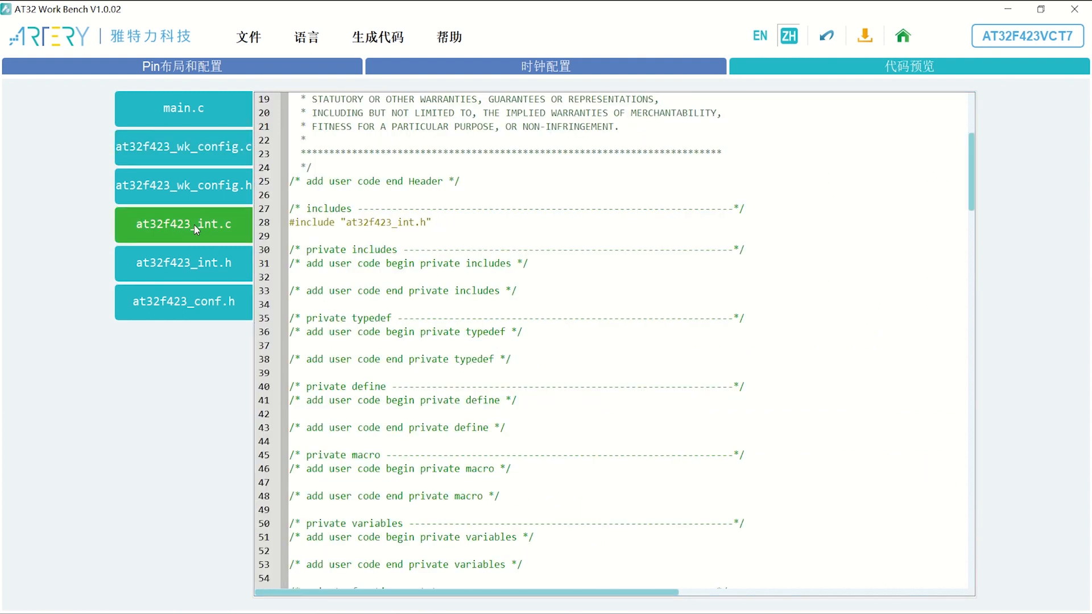
{"action": "scroll", "coordinate": [424, 316], "scroll_direction": "down", "scroll_amount": 10}
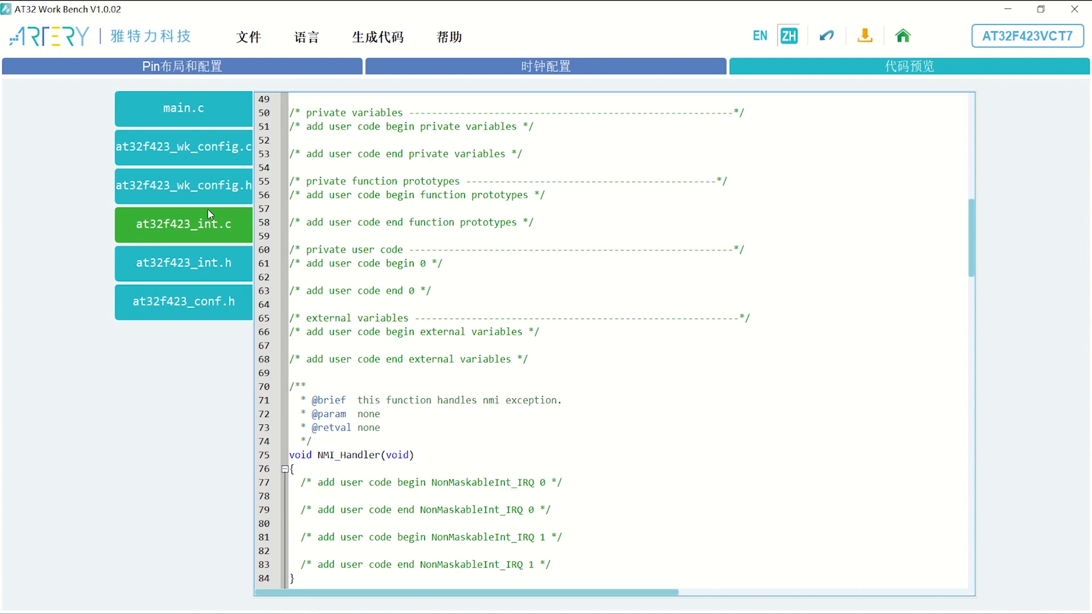
{"action": "scroll", "coordinate": [446, 365], "scroll_direction": "down", "scroll_amount": 20}
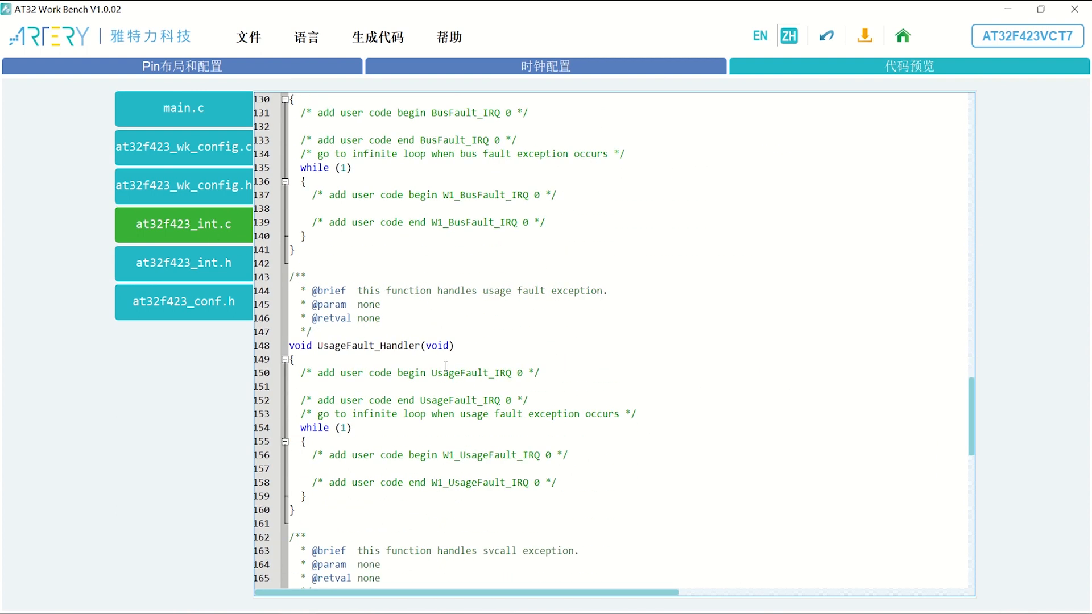
{"action": "scroll", "coordinate": [446, 366], "scroll_direction": "down", "scroll_amount": 20}
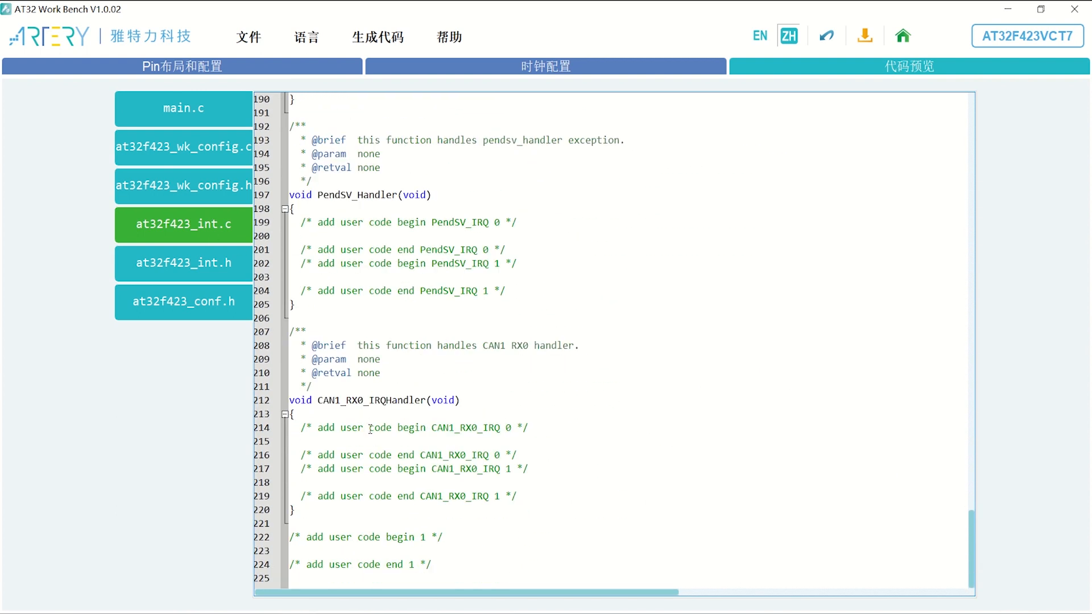
{"action": "scroll", "coordinate": [373, 426], "scroll_direction": "up", "scroll_amount": 4}
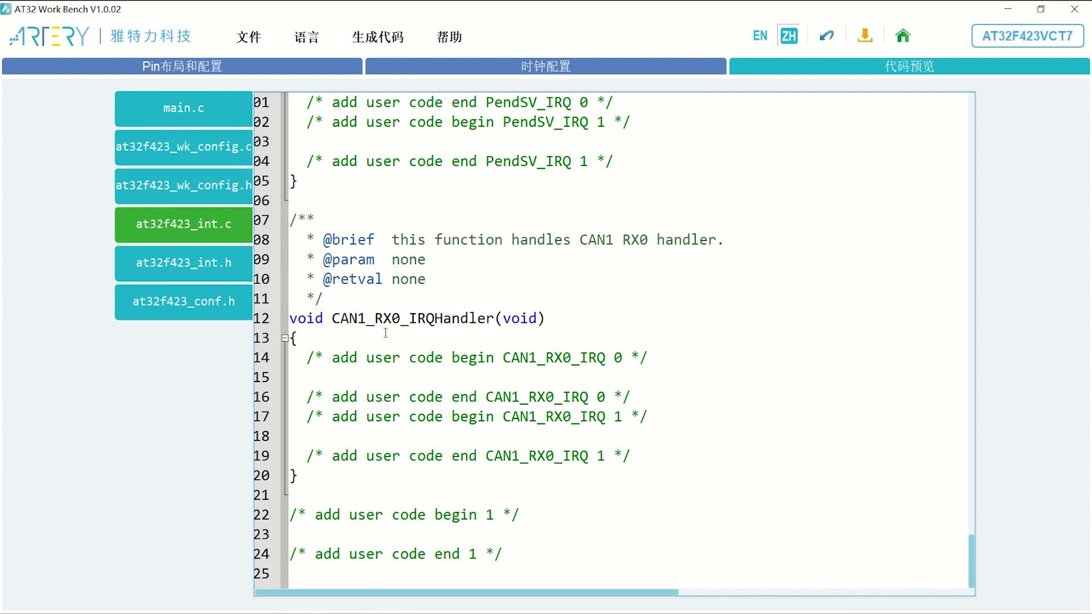
- Return to the pin layout and configuration view and look over the file commands, including report generation (生成报告)
{"action": "left_click", "coordinate": [217, 71]}
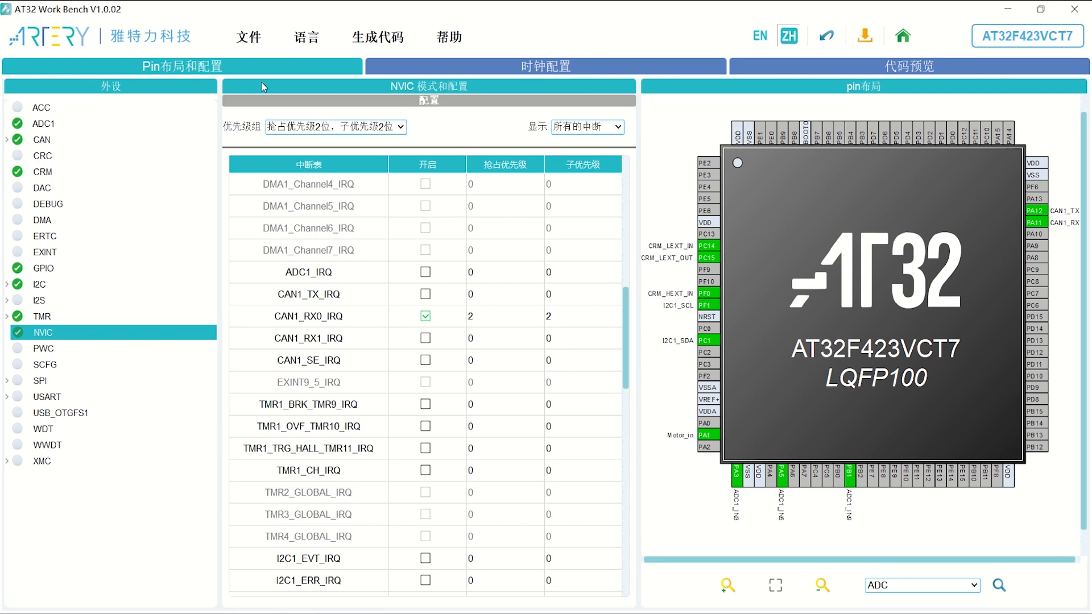
{"action": "left_click", "coordinate": [251, 39]}
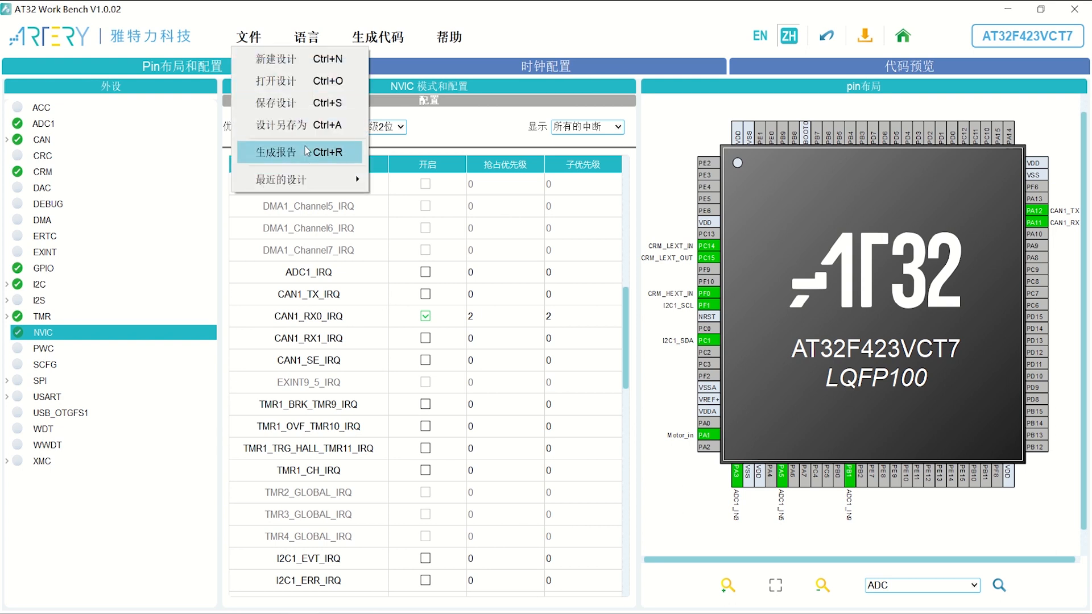
{"action": "left_click", "coordinate": [669, 380]}
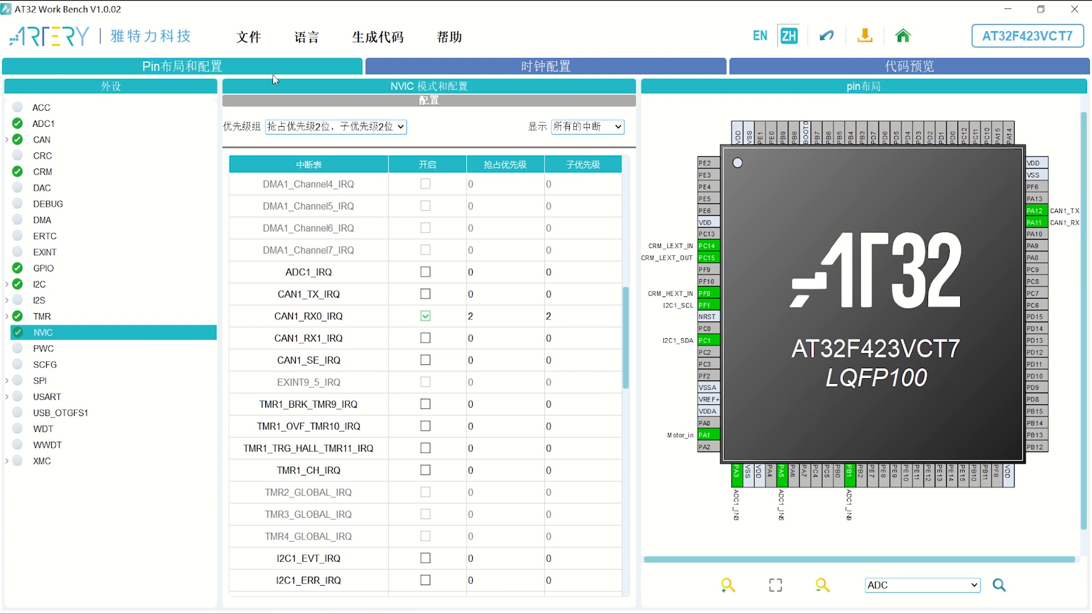
- Revisit the clock configuration and the at32f423_int.c and main.c previews, and return to the pin layout and configuration view
{"action": "left_click", "coordinate": [472, 72]}
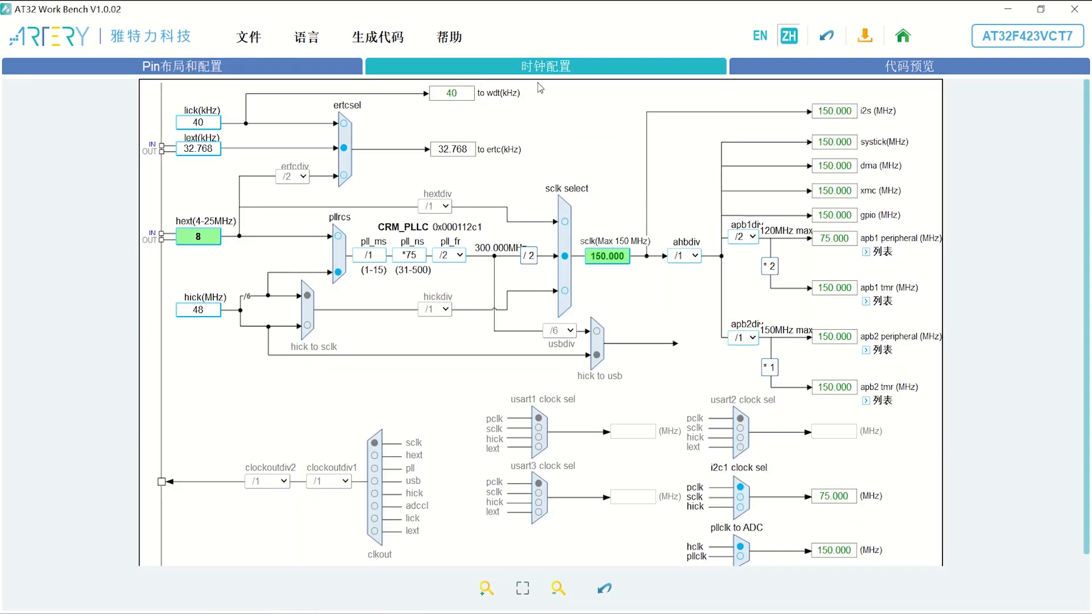
{"action": "left_click", "coordinate": [788, 73]}
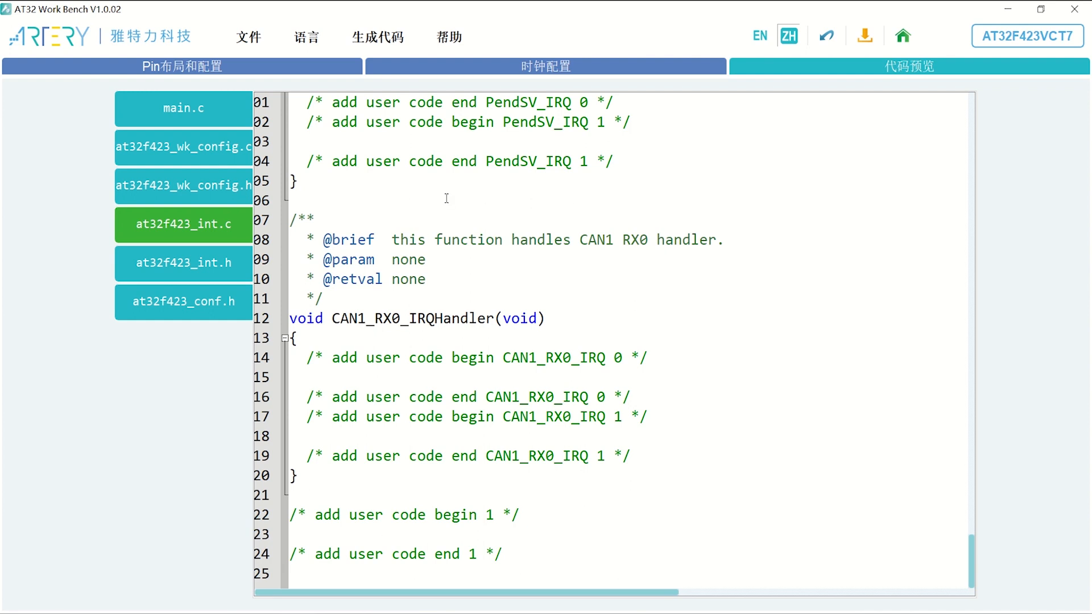
{"action": "scroll", "coordinate": [413, 233], "scroll_direction": "up", "scroll_amount": 5}
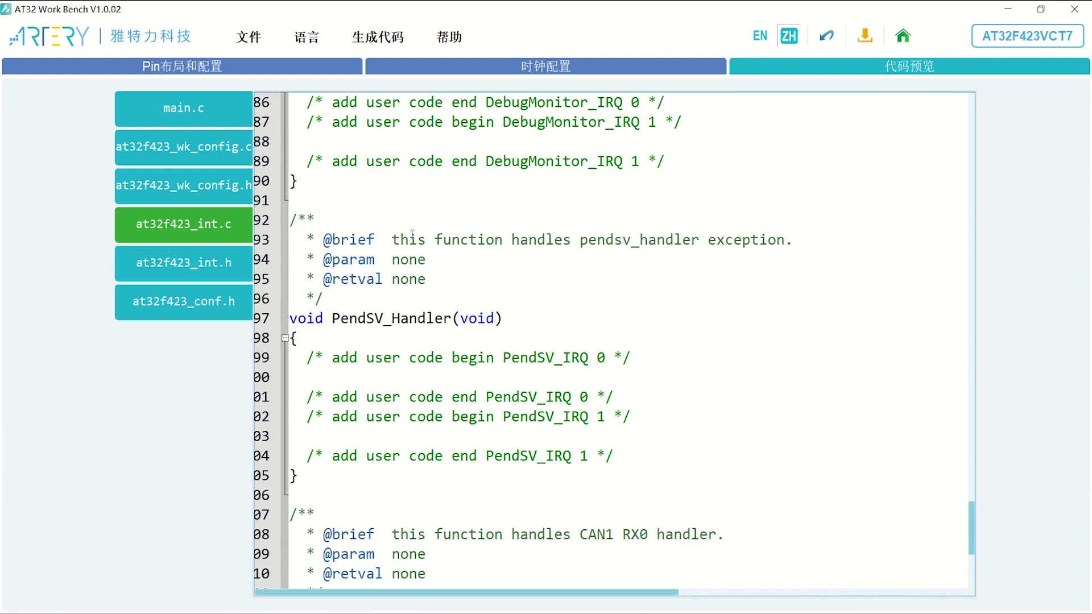
{"action": "left_click", "coordinate": [197, 154]}
{"action": "left_click", "coordinate": [184, 108]}
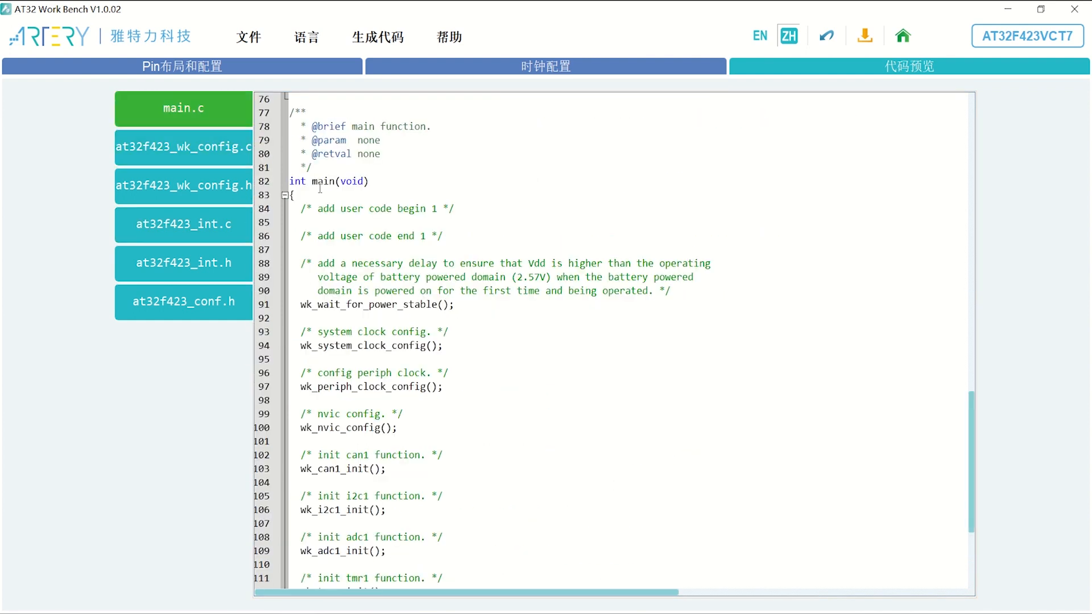
{"action": "left_click", "coordinate": [486, 73]}
{"action": "left_click", "coordinate": [279, 71]}
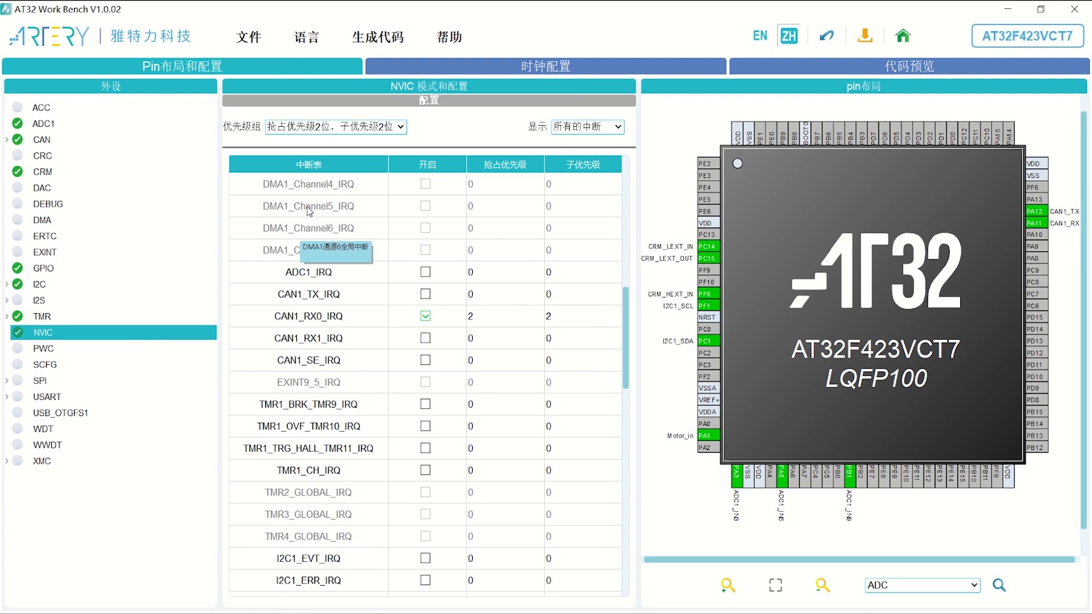
- Generate the configuration report as the PDF AT32F423VCT7_WorkBench, replacing the existing file, and open it
{"action": "left_click", "coordinate": [251, 41]}
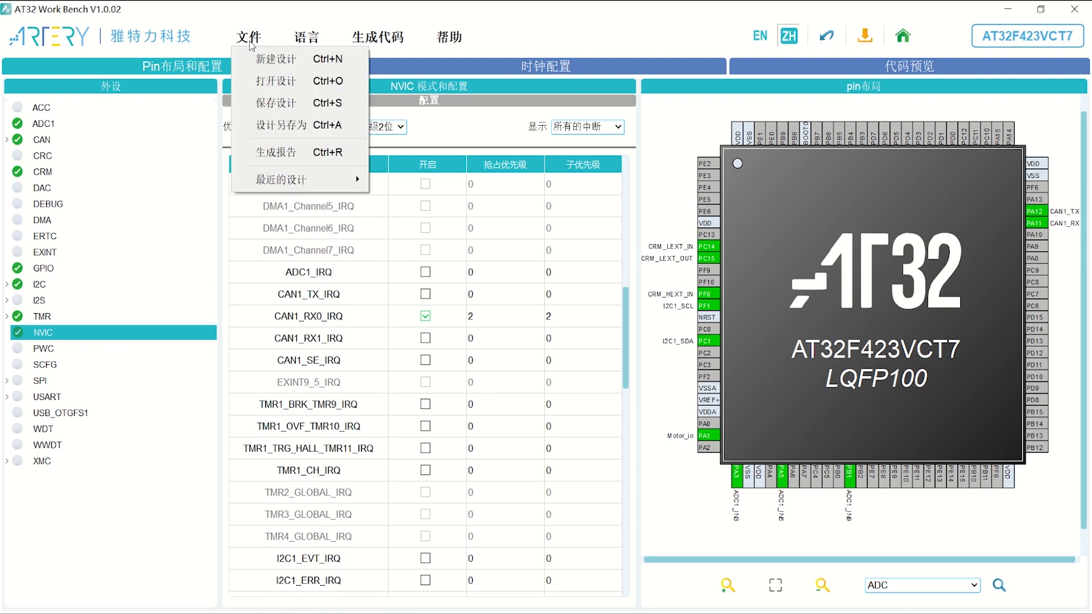
{"action": "left_click", "coordinate": [306, 153]}
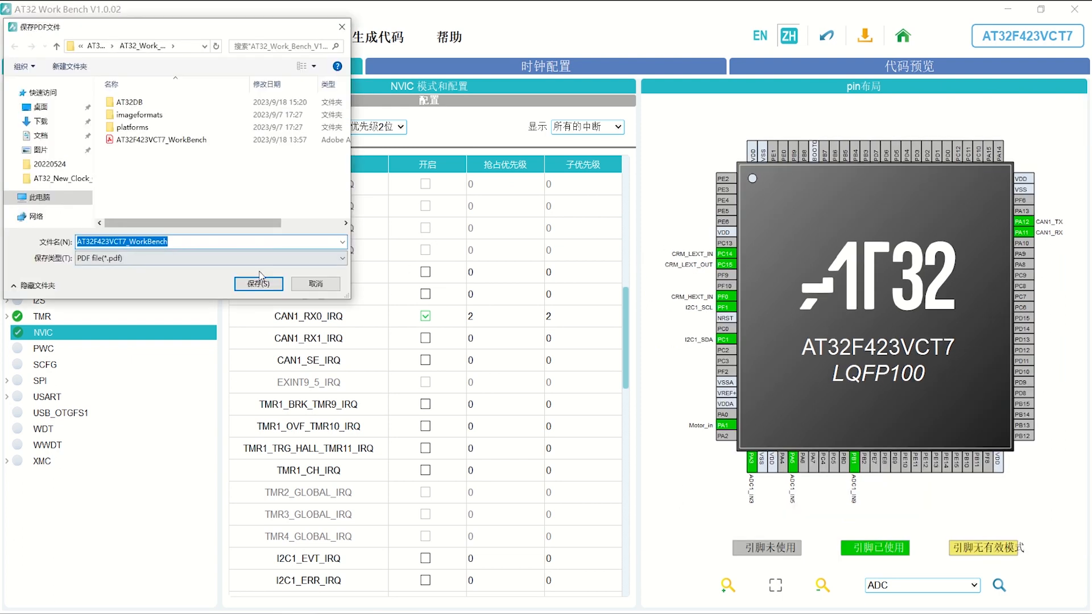
{"action": "left_click", "coordinate": [259, 285]}
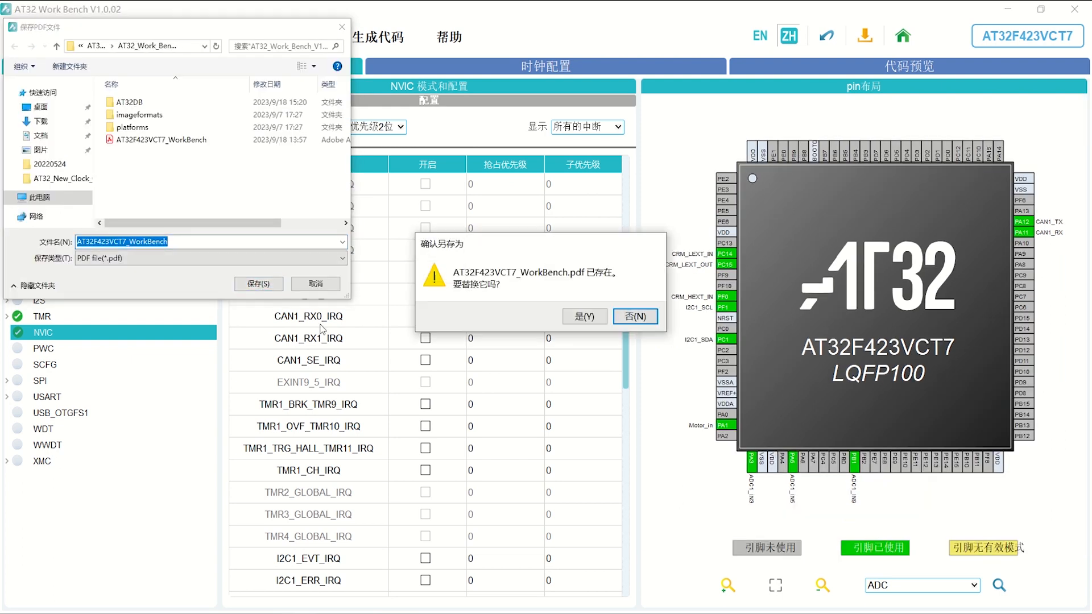
{"action": "left_click", "coordinate": [582, 318]}
{"action": "left_click", "coordinate": [545, 322]}
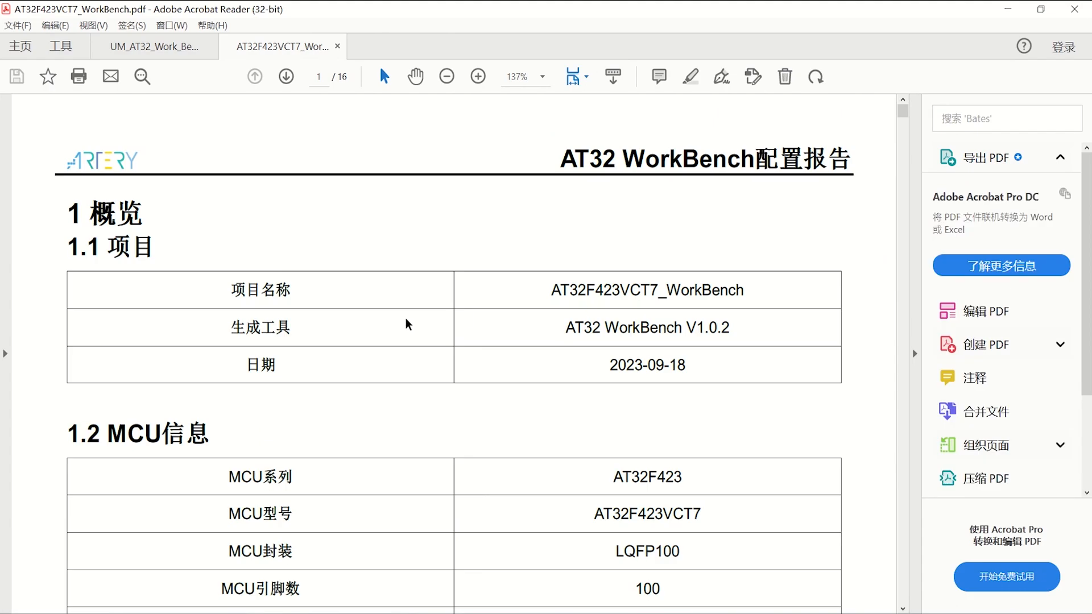
- Read the report's project, MCU and core overview at a smaller zoom and examine the pin assignment diagram
{"action": "scroll", "coordinate": [464, 335], "scroll_direction": "down", "scroll_amount": 2}
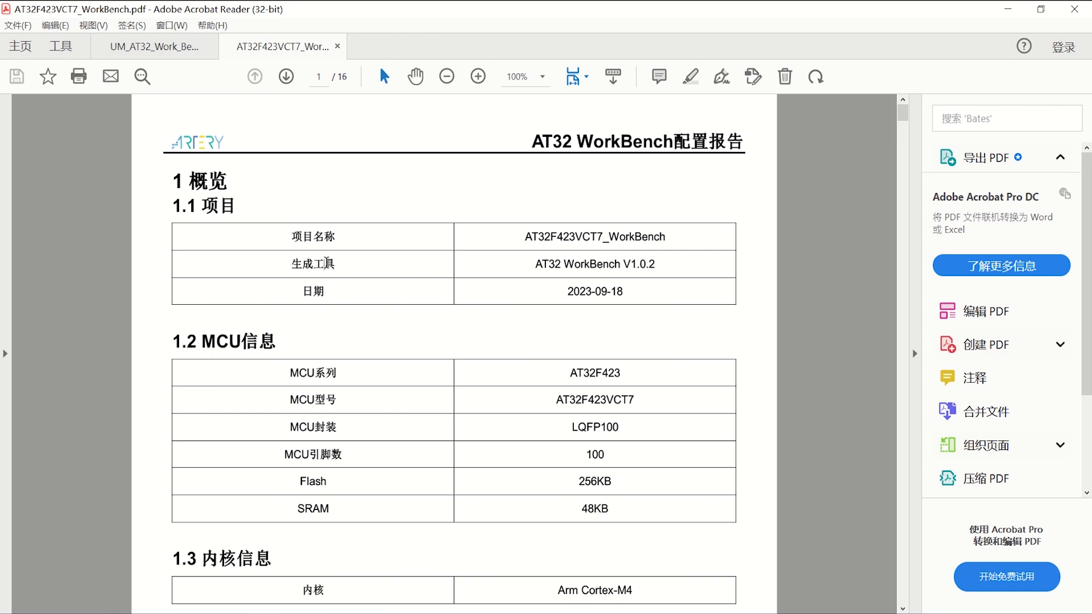
{"action": "left_click_drag", "start_coordinate": [536, 263], "coordinate": [621, 264]}
{"action": "scroll", "coordinate": [415, 341], "scroll_direction": "down", "scroll_amount": 2}
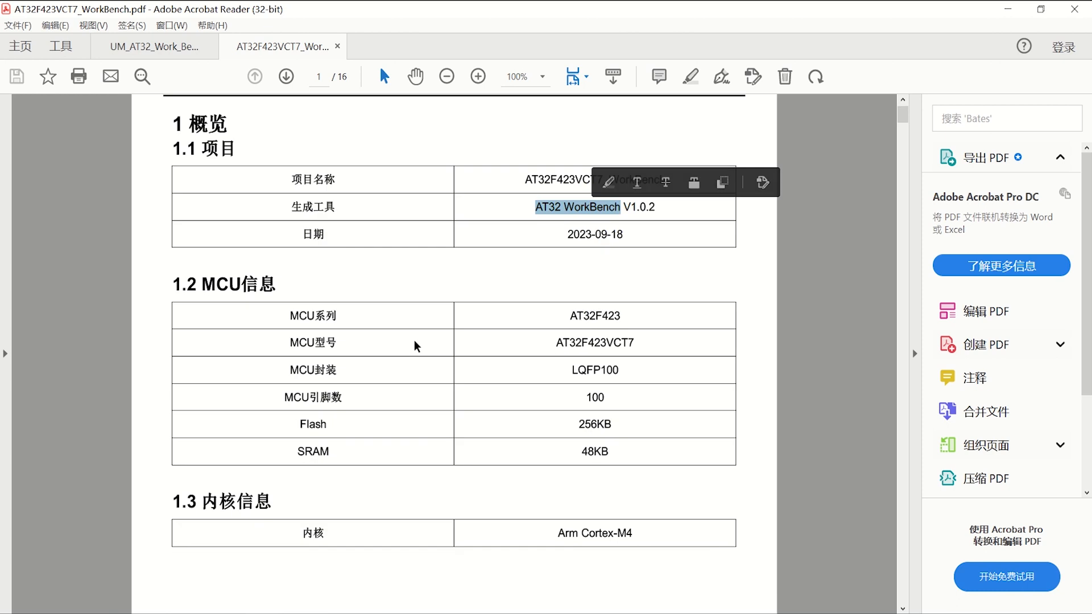
{"action": "scroll", "coordinate": [405, 309], "scroll_direction": "down", "scroll_amount": 2}
{"action": "scroll", "coordinate": [404, 309], "scroll_direction": "down", "scroll_amount": 6}
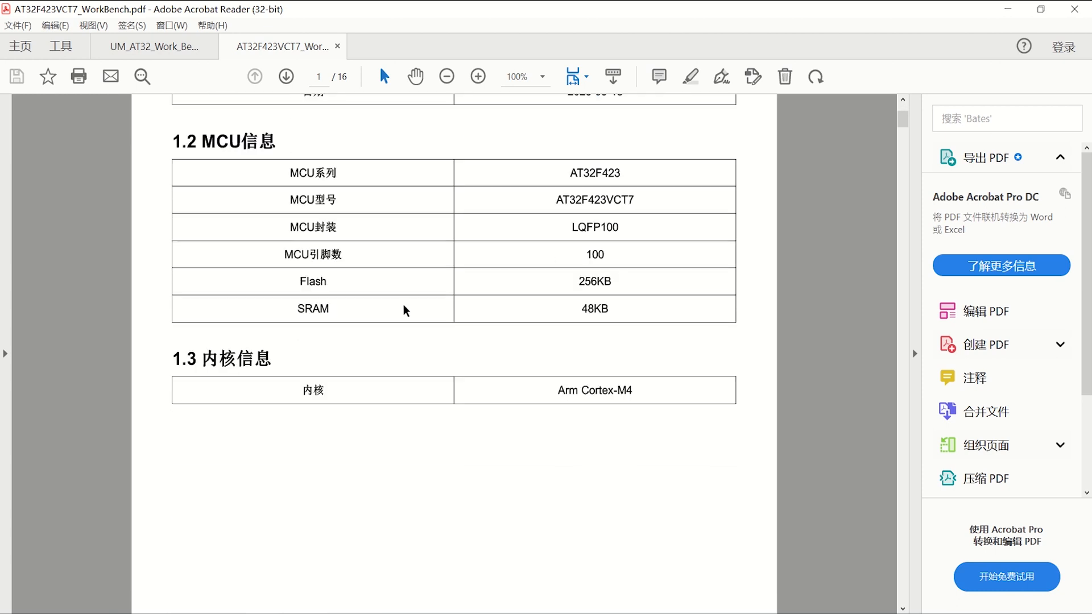
{"action": "scroll", "coordinate": [410, 307], "scroll_direction": "down", "scroll_amount": 8}
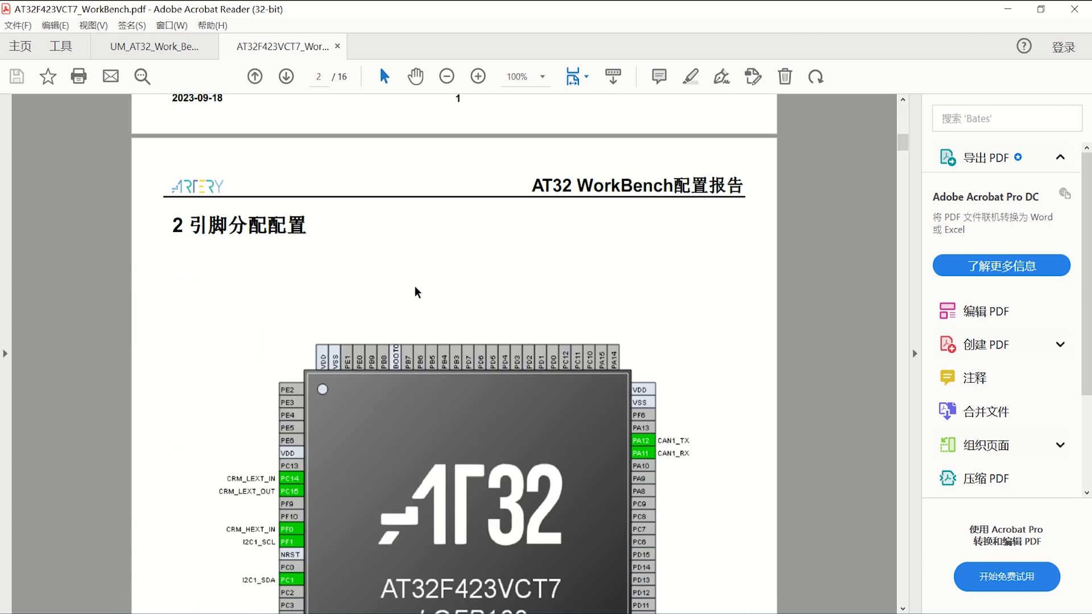
{"action": "scroll", "coordinate": [371, 290], "scroll_direction": "down", "scroll_amount": 2}
{"action": "scroll", "coordinate": [434, 277], "scroll_direction": "down", "scroll_amount": 4}
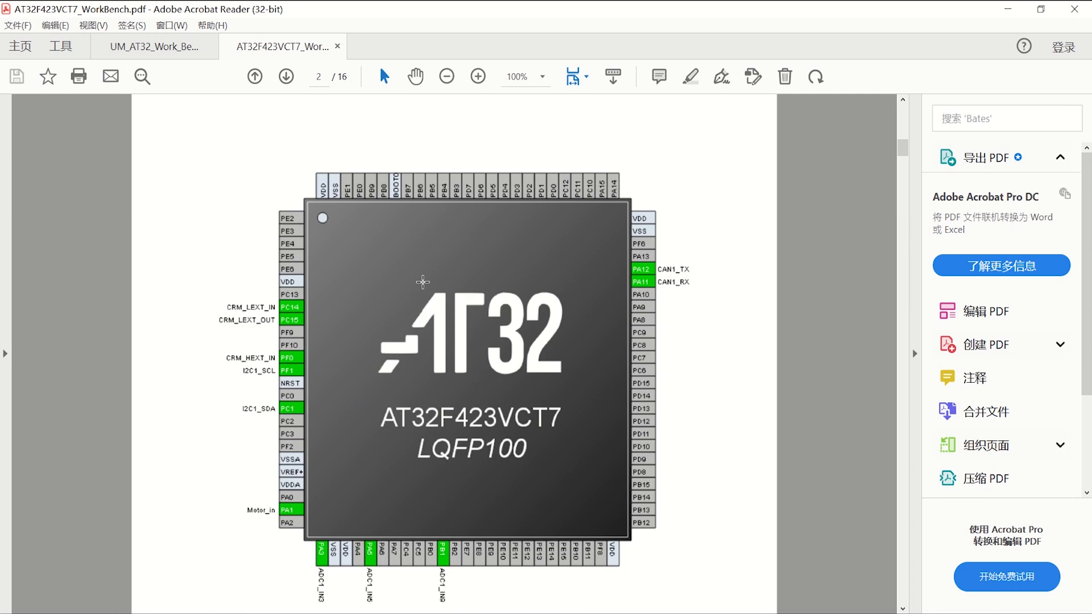
{"action": "scroll", "coordinate": [421, 276], "scroll_direction": "up", "scroll_amount": 5}
{"action": "scroll", "coordinate": [359, 265], "scroll_direction": "down", "scroll_amount": 15}
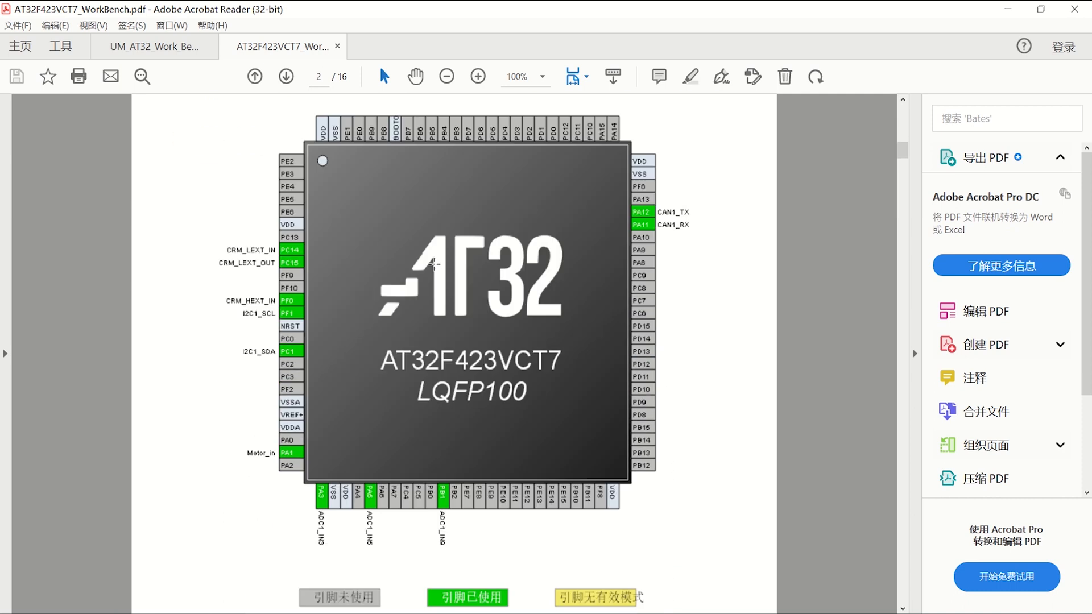
- Examine the report's pin configuration table with its notes, the clock tree and the software project settings
{"action": "scroll", "coordinate": [426, 272], "scroll_direction": "down", "scroll_amount": 17}
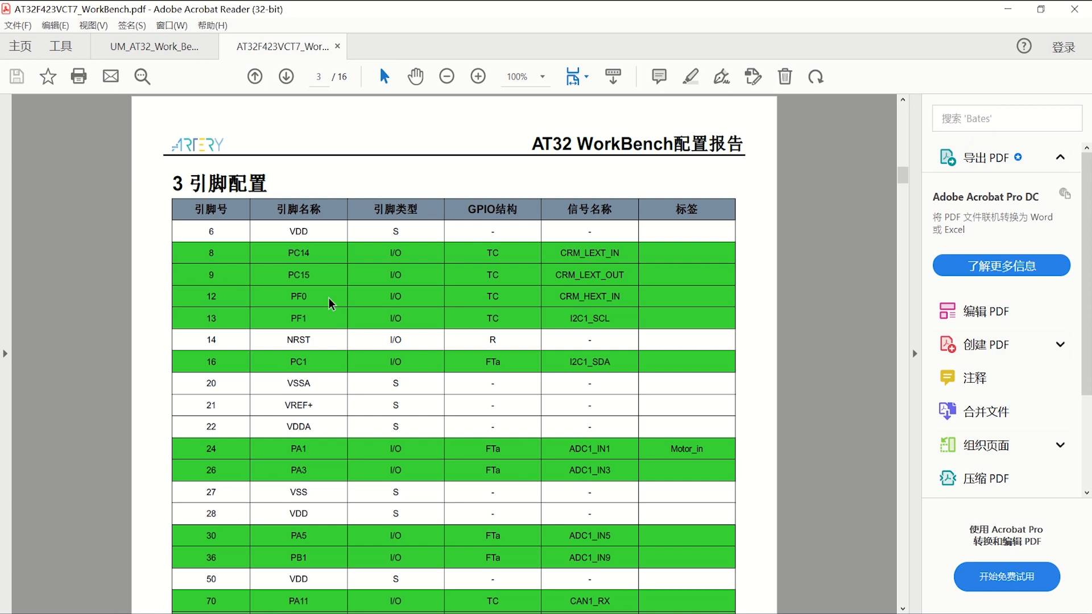
{"action": "scroll", "coordinate": [376, 340], "scroll_direction": "down", "scroll_amount": 10}
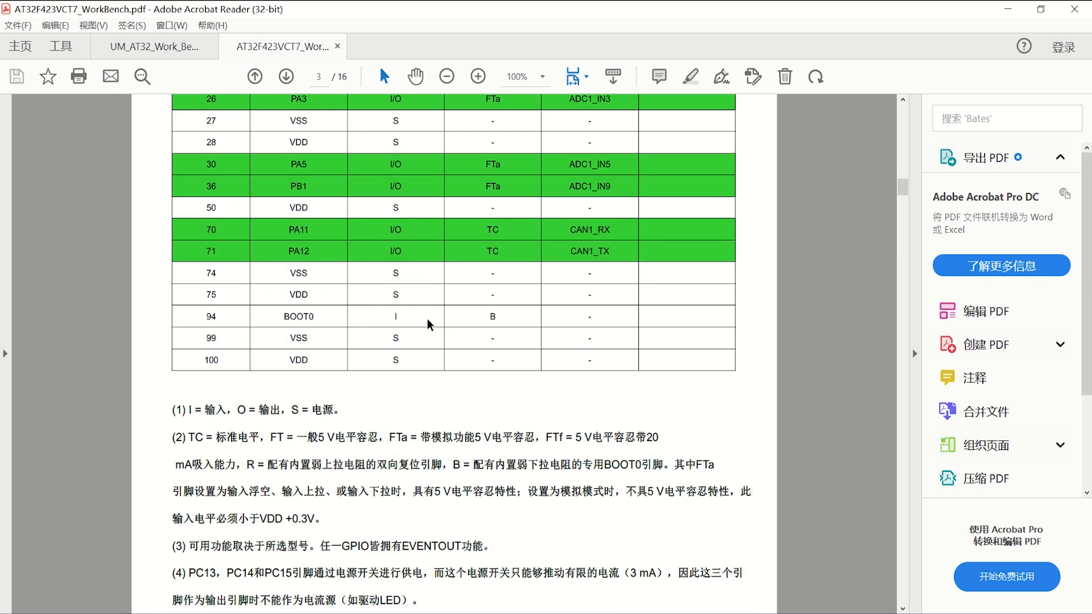
{"action": "scroll", "coordinate": [430, 313], "scroll_direction": "down", "scroll_amount": 20}
{"action": "scroll", "coordinate": [427, 308], "scroll_direction": "down", "scroll_amount": 15}
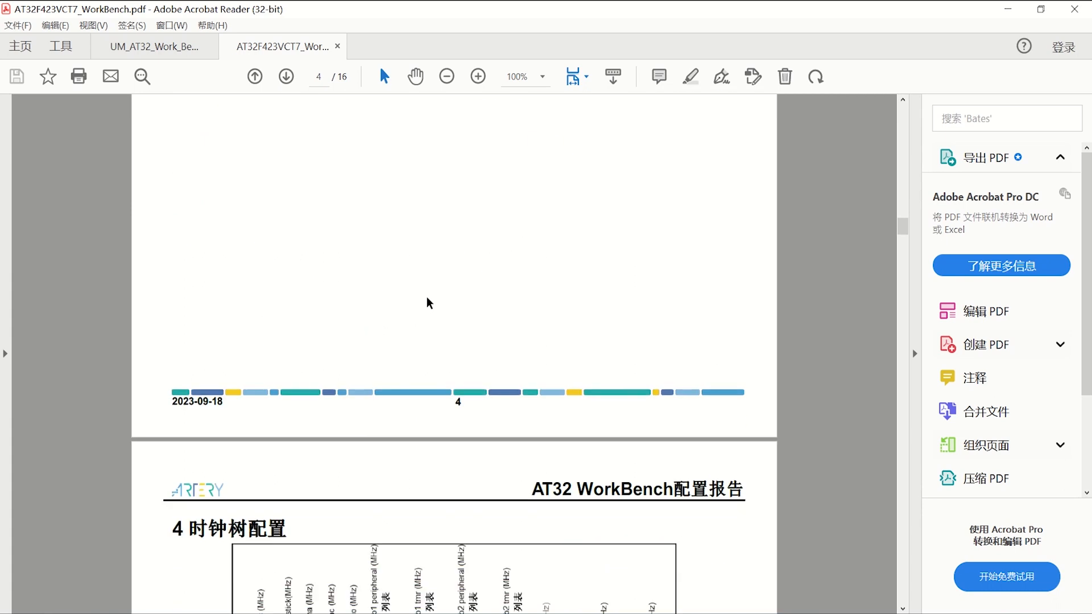
{"action": "scroll", "coordinate": [427, 304], "scroll_direction": "down", "scroll_amount": 13}
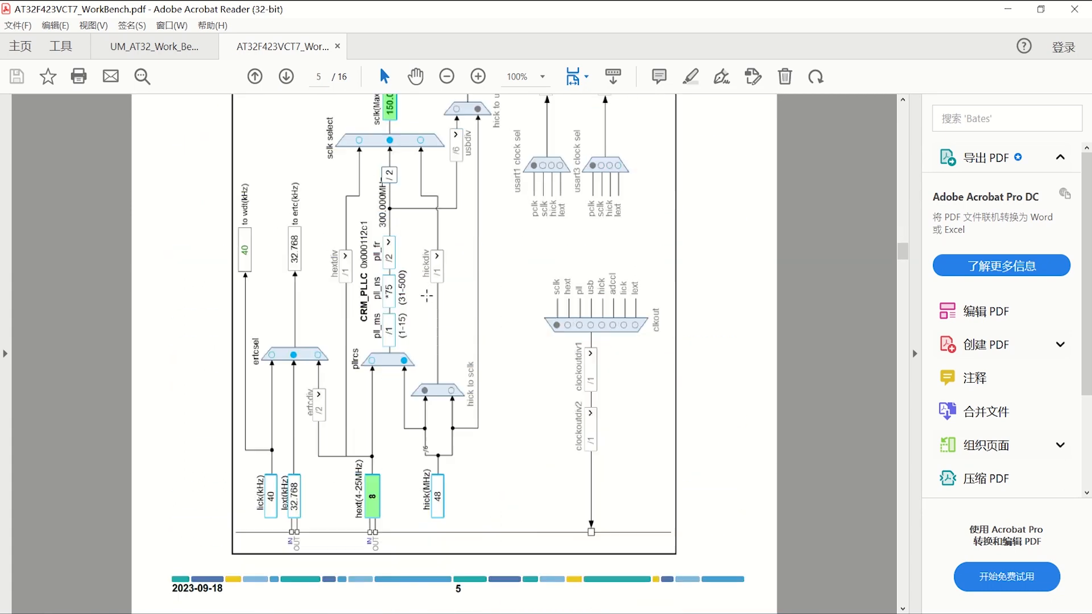
{"action": "scroll", "coordinate": [429, 295], "scroll_direction": "down", "scroll_amount": 5}
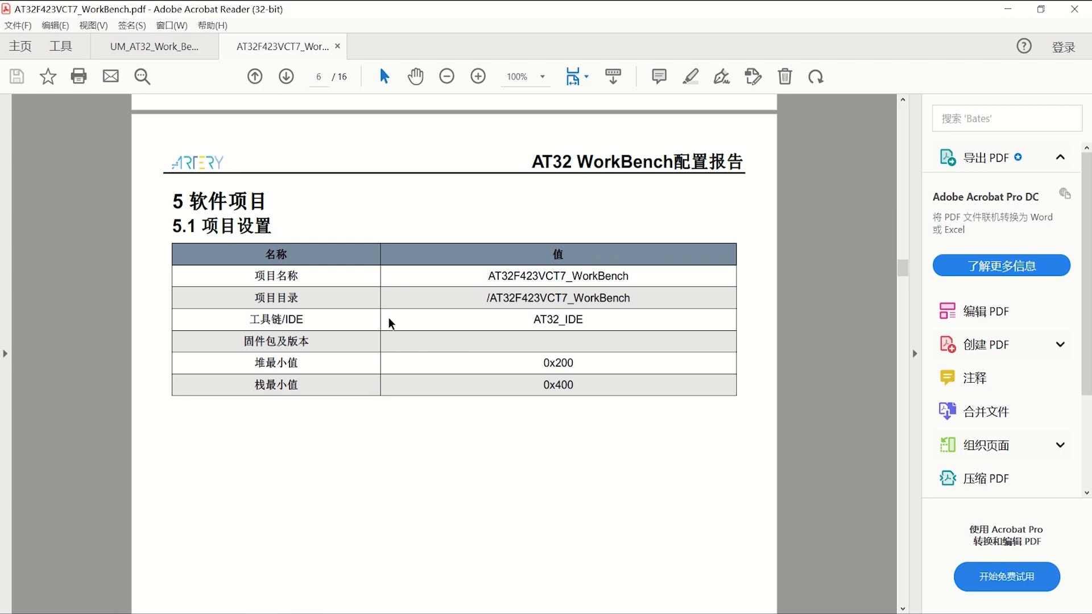
- Look through the report's peripheral settings for ADC1, CAN1, I2C1 and TMR1, and on to the DMA configuration
{"action": "scroll", "coordinate": [407, 322], "scroll_direction": "down", "scroll_amount": 20}
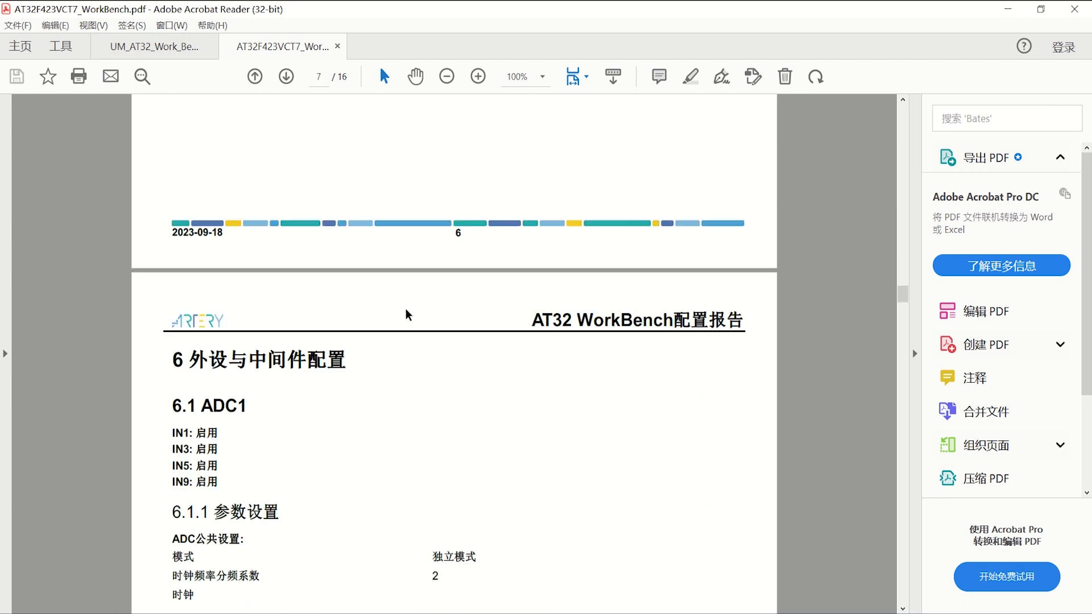
{"action": "scroll", "coordinate": [414, 314], "scroll_direction": "down", "scroll_amount": 20}
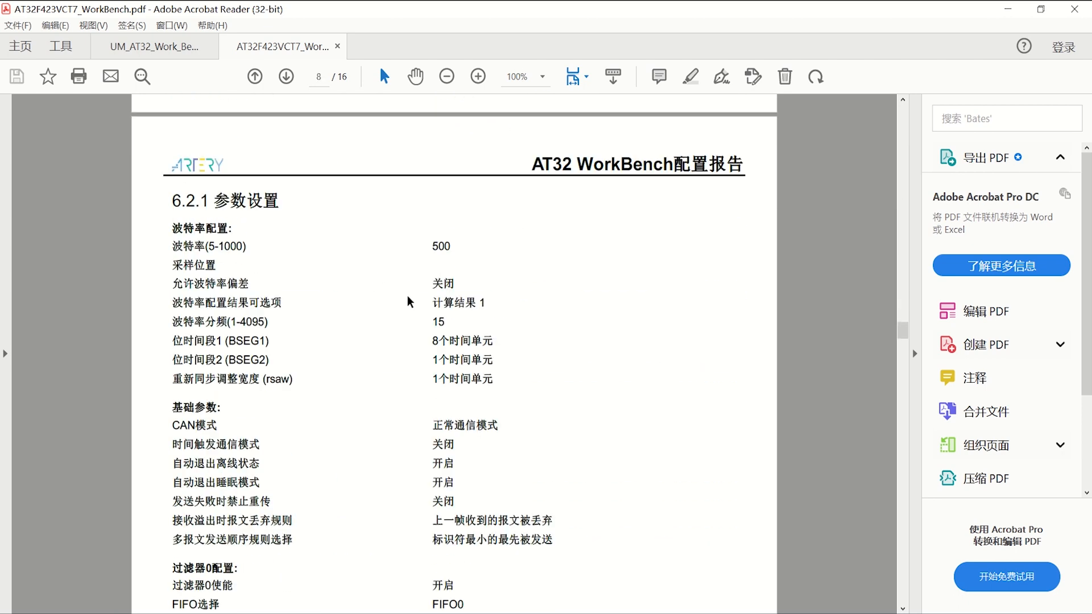
{"action": "scroll", "coordinate": [413, 302], "scroll_direction": "down", "scroll_amount": 20}
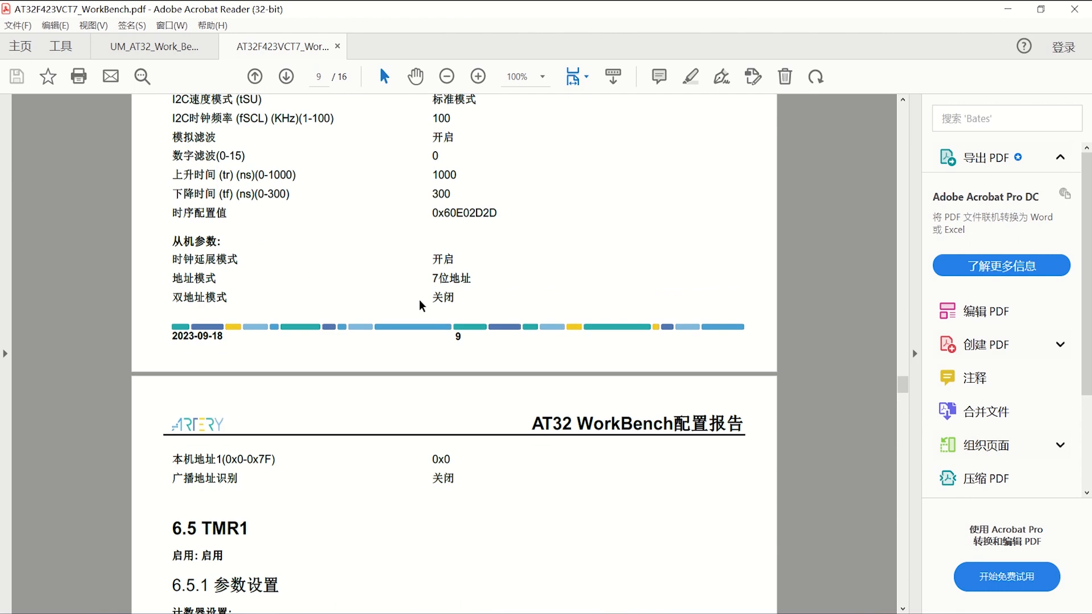
{"action": "scroll", "coordinate": [424, 311], "scroll_direction": "down", "scroll_amount": 20}
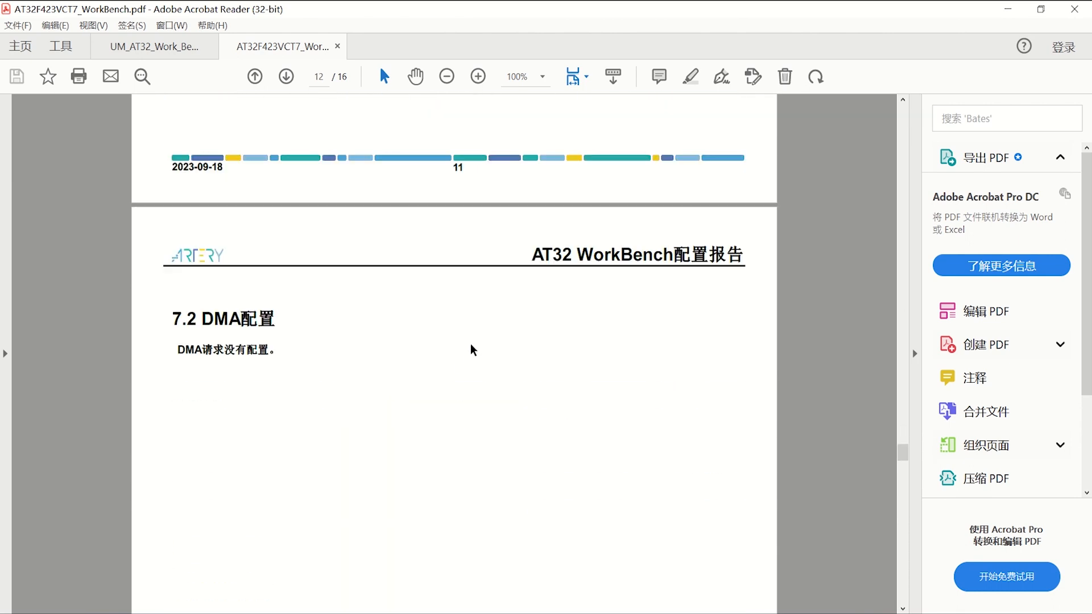
- Examine the report's interrupt table and remaining pages, and switch back to AT32 Work Bench
{"action": "scroll", "coordinate": [470, 347], "scroll_direction": "down", "scroll_amount": 20}
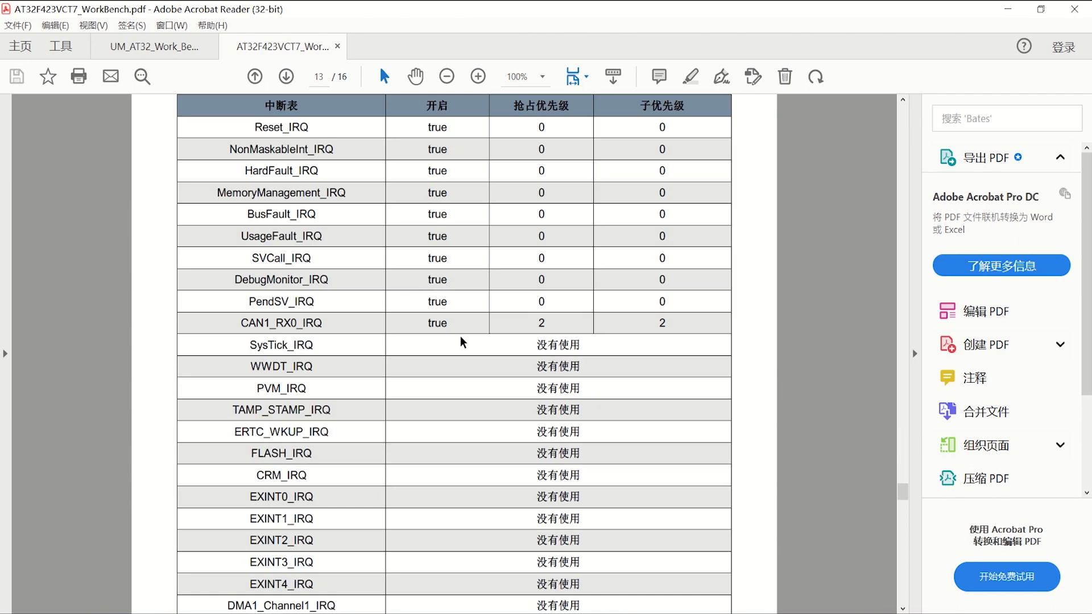
{"action": "scroll", "coordinate": [341, 341], "scroll_direction": "up", "scroll_amount": 5}
{"action": "scroll", "coordinate": [398, 350], "scroll_direction": "down", "scroll_amount": 20}
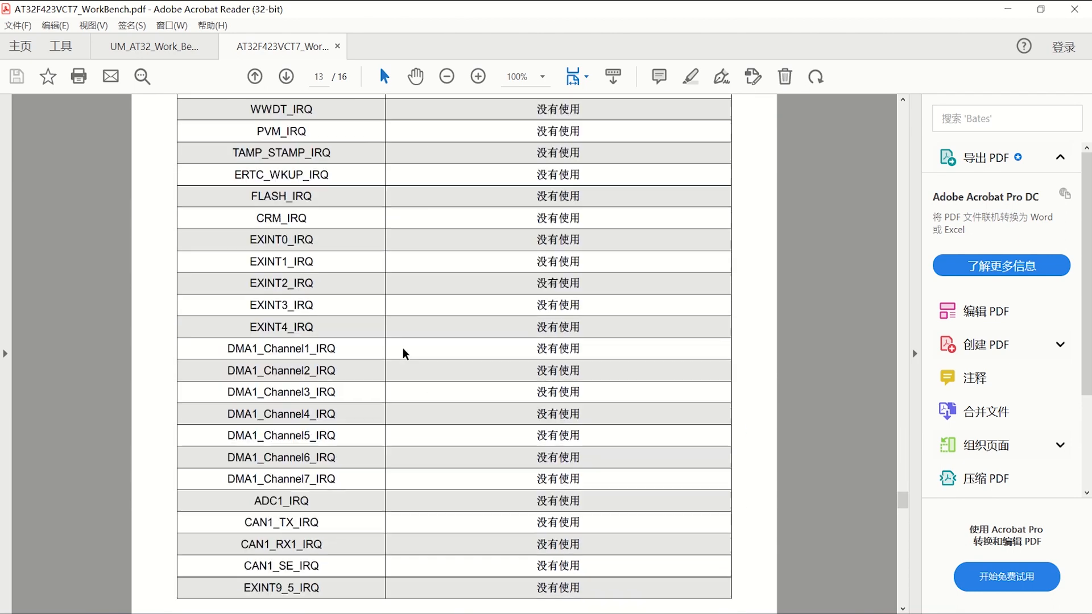
{"action": "scroll", "coordinate": [405, 353], "scroll_direction": "down", "scroll_amount": 15}
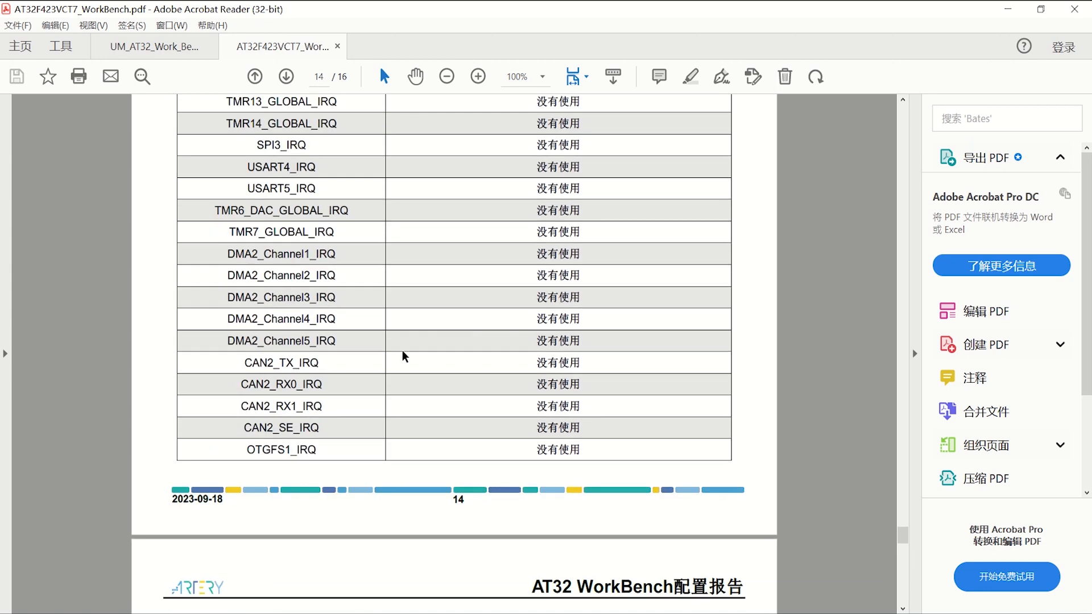
{"action": "scroll", "coordinate": [383, 376], "scroll_direction": "down", "scroll_amount": 20}
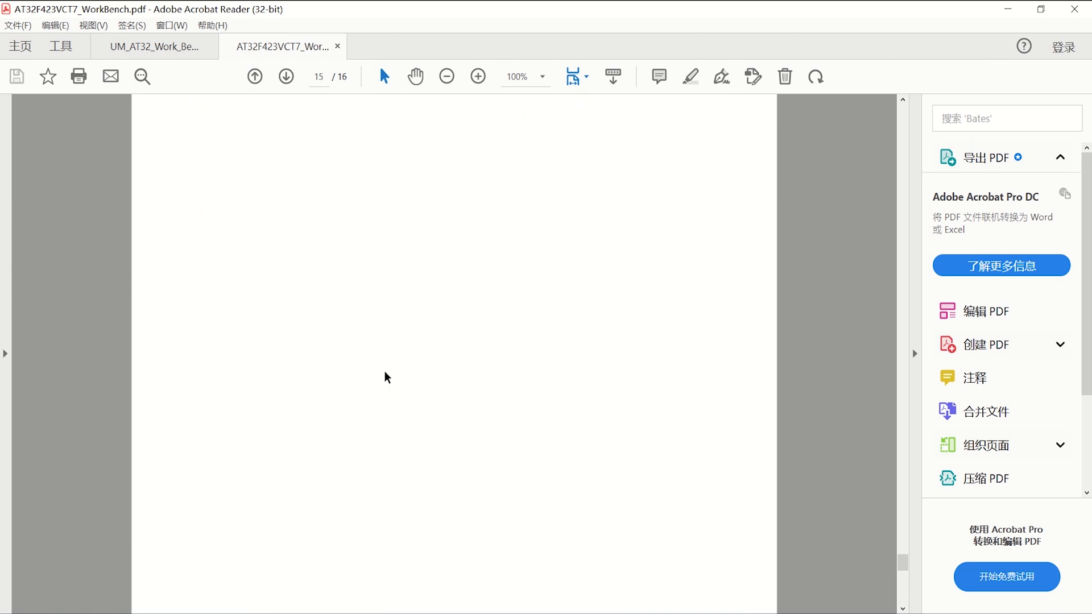
{"action": "scroll", "coordinate": [385, 375], "scroll_direction": "down", "scroll_amount": 10}
{"action": "key", "text": "alt+Tab"}
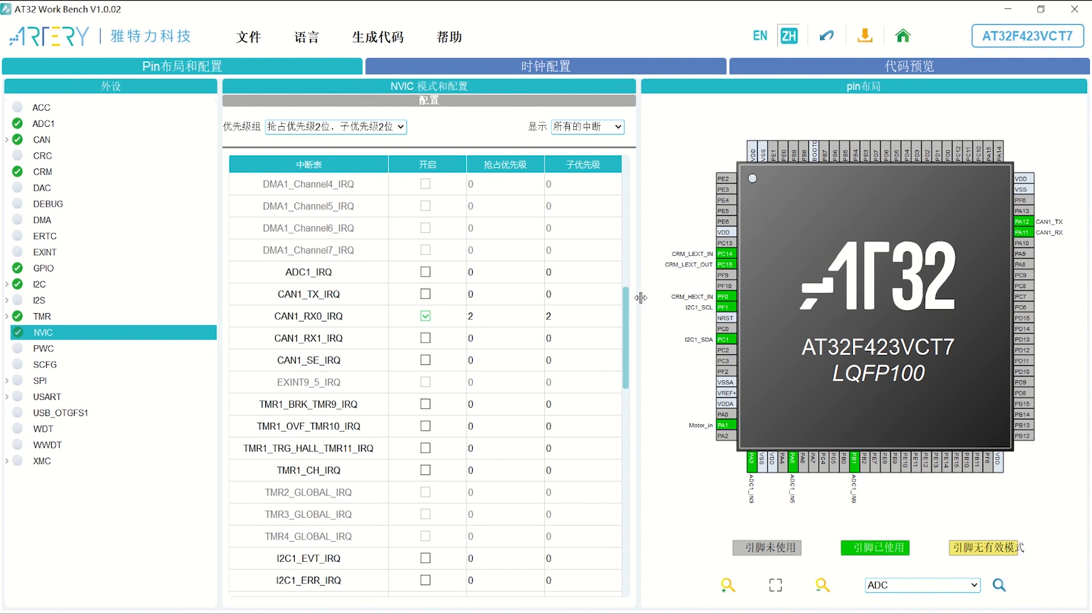